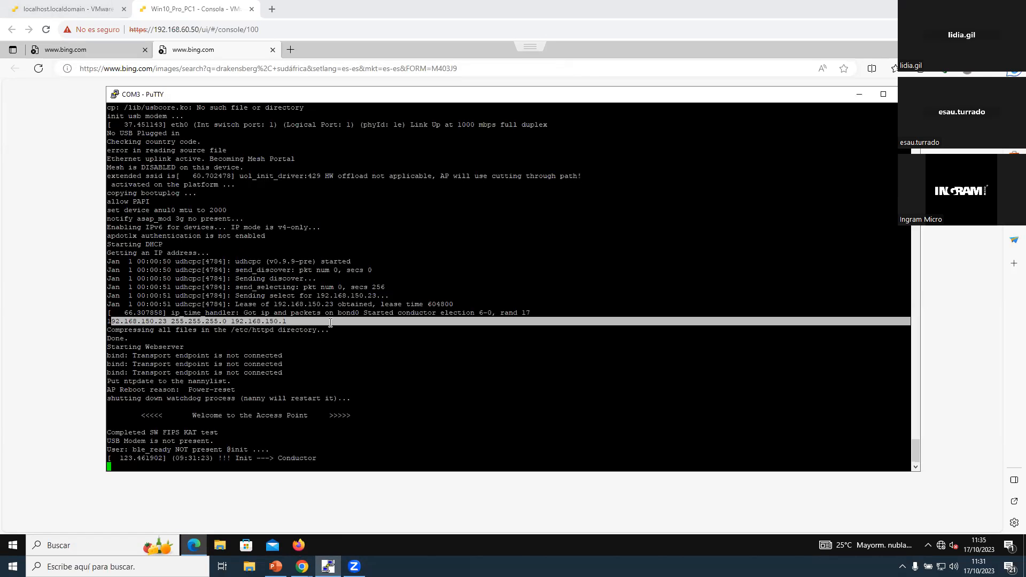
# Step: Minimize the serial console, close the disconnected browser, and check the available Wi-Fi networks on the virtual machine
pyautogui.moveTo(214, 459); pyautogui.dragTo(331, 455)
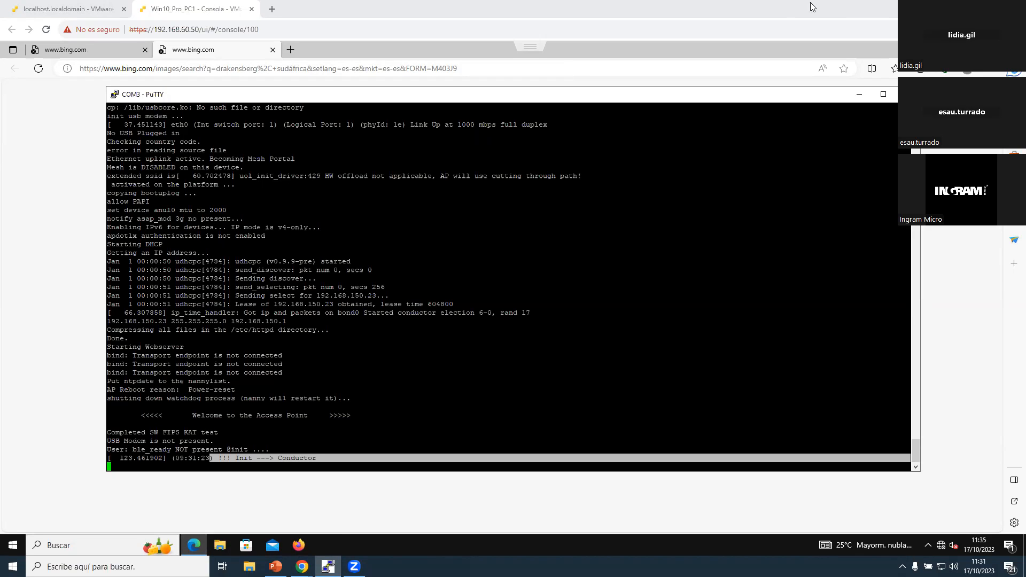
pyautogui.click(858, 95)
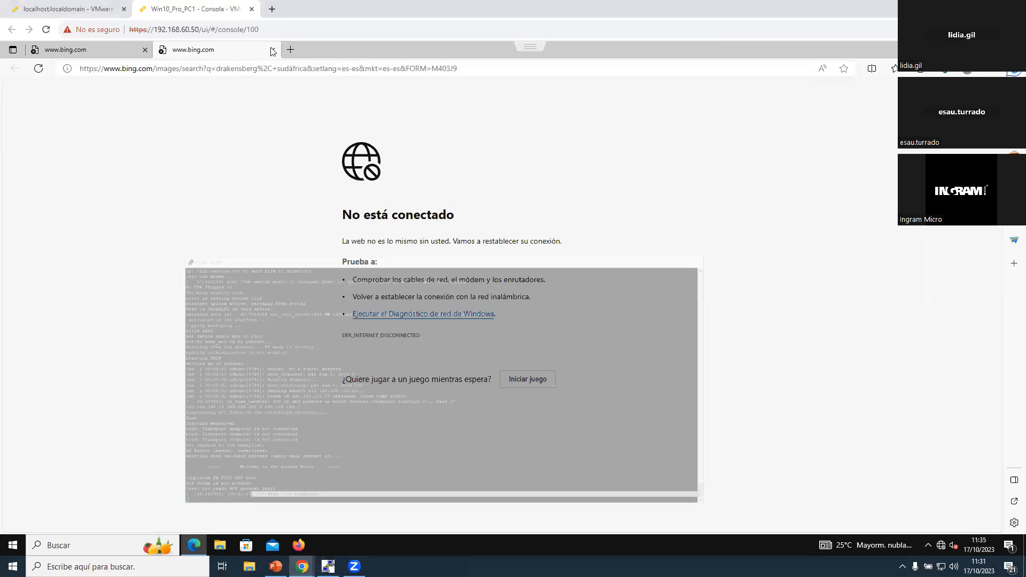
pyautogui.click(272, 50)
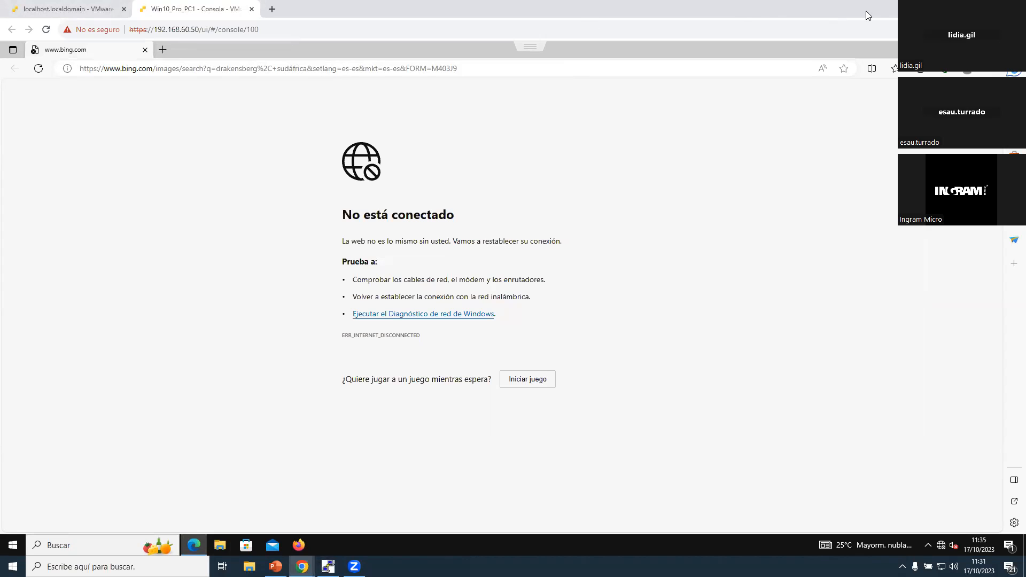
pyautogui.click(1014, 50)
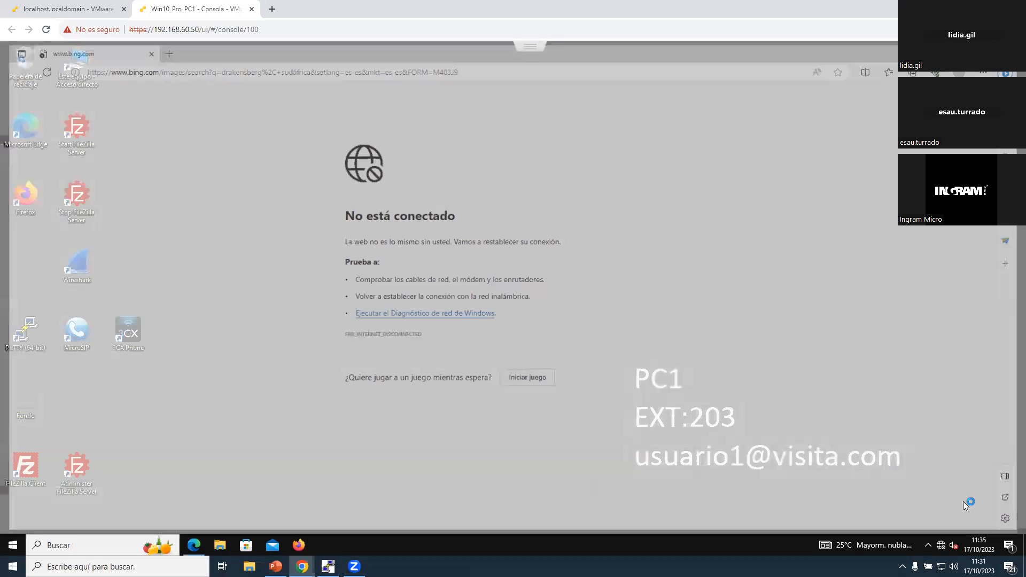
pyautogui.click(941, 545)
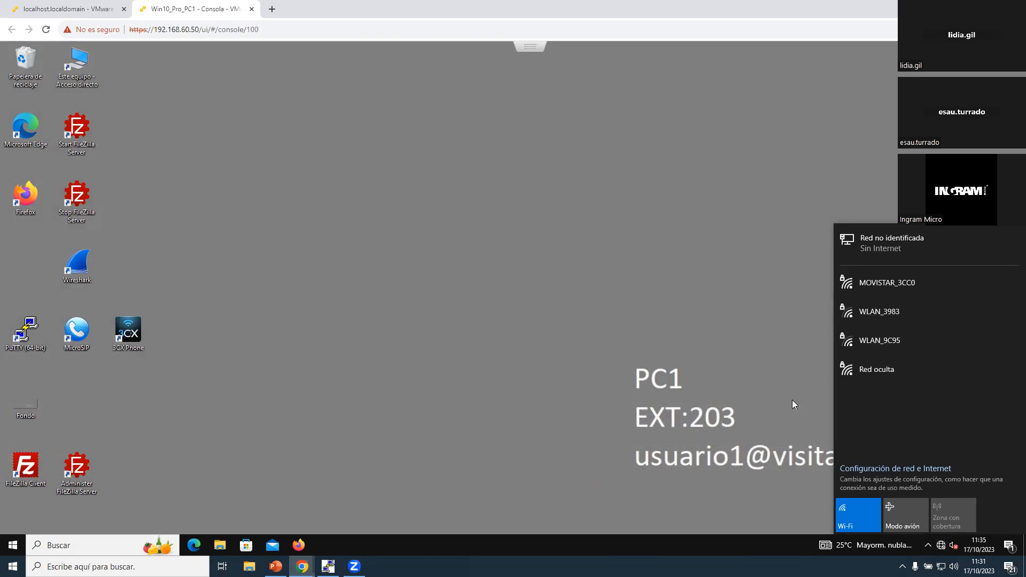
pyautogui.click(941, 546)
# Step: Start a Wireshark capture on Red Cableada Externa and apply the Aruba Instant AP Protocol of a captured packet as the display filter
pyautogui.click(76, 277)
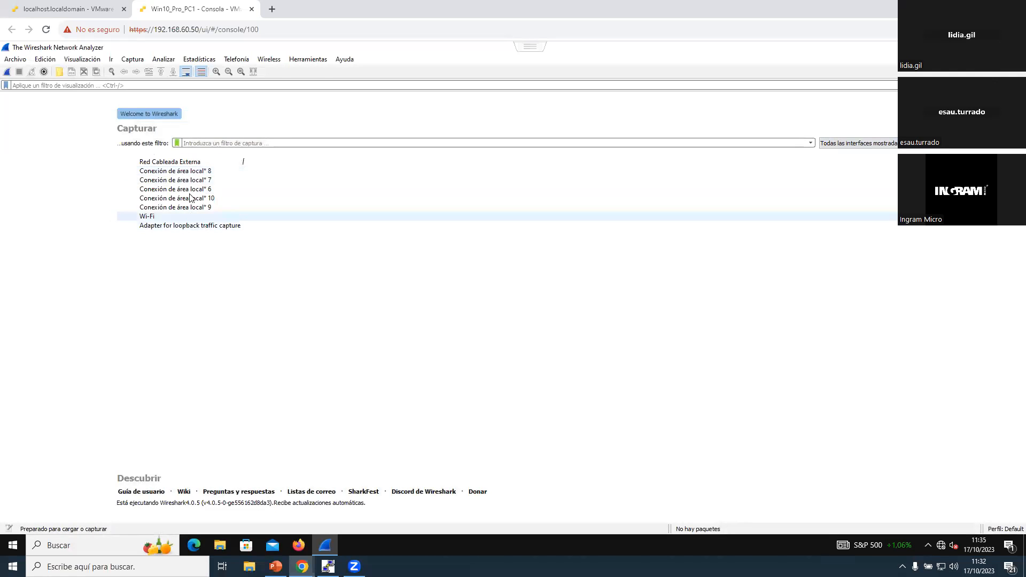
pyautogui.doubleClick(191, 161)
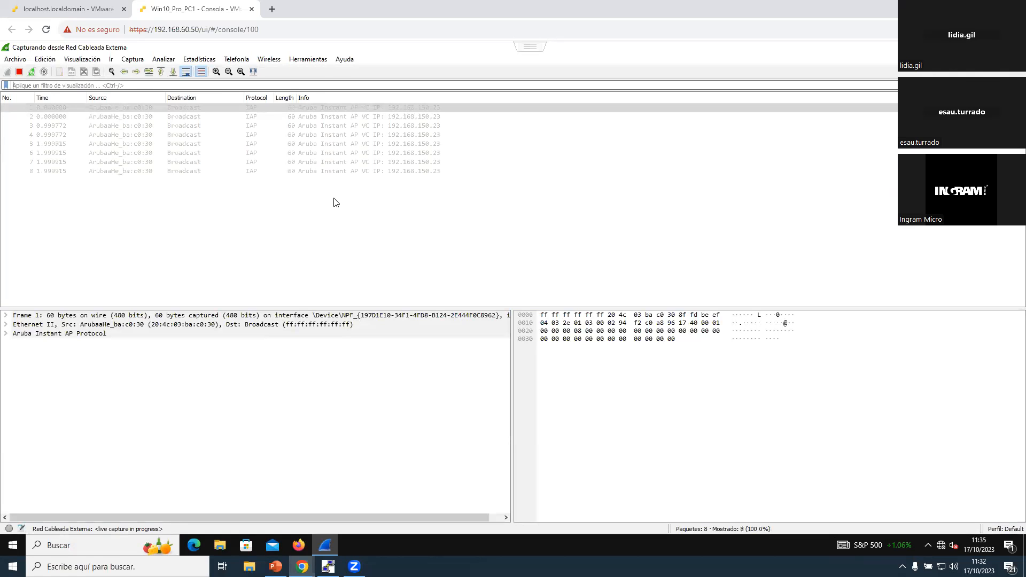
pyautogui.click(260, 117)
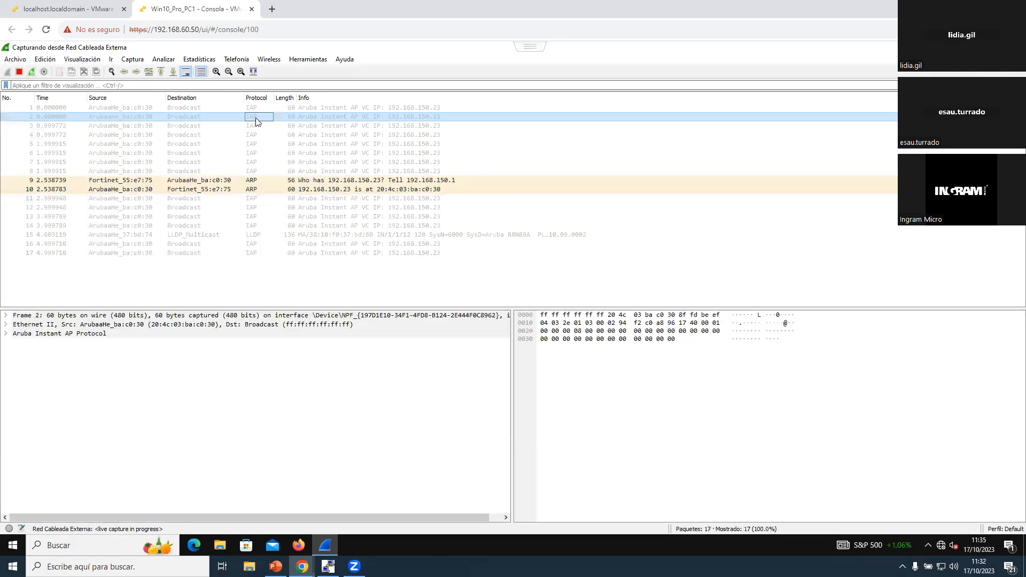
pyautogui.doubleClick(217, 118)
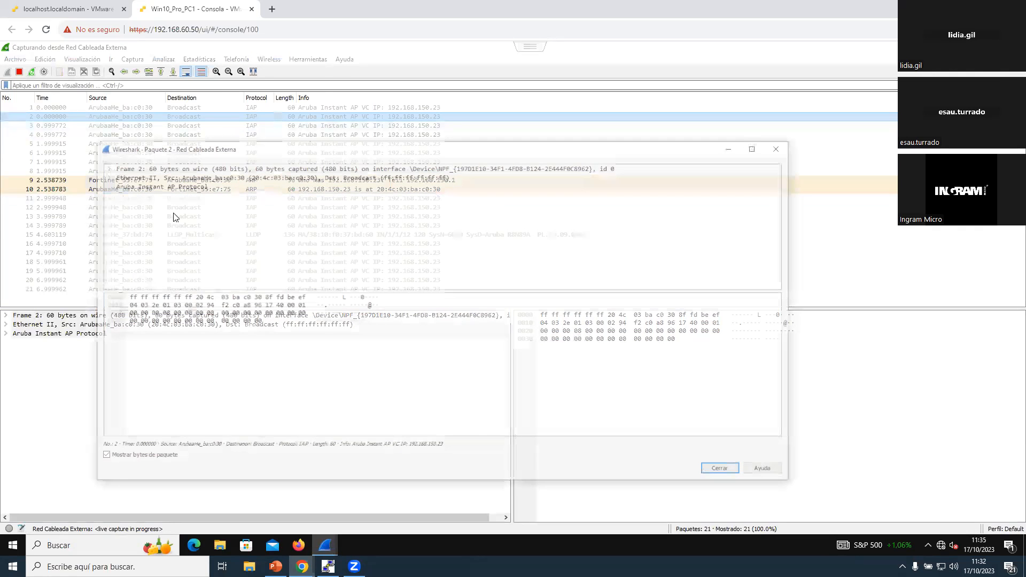
pyautogui.click(150, 185)
pyautogui.rightClick(150, 186)
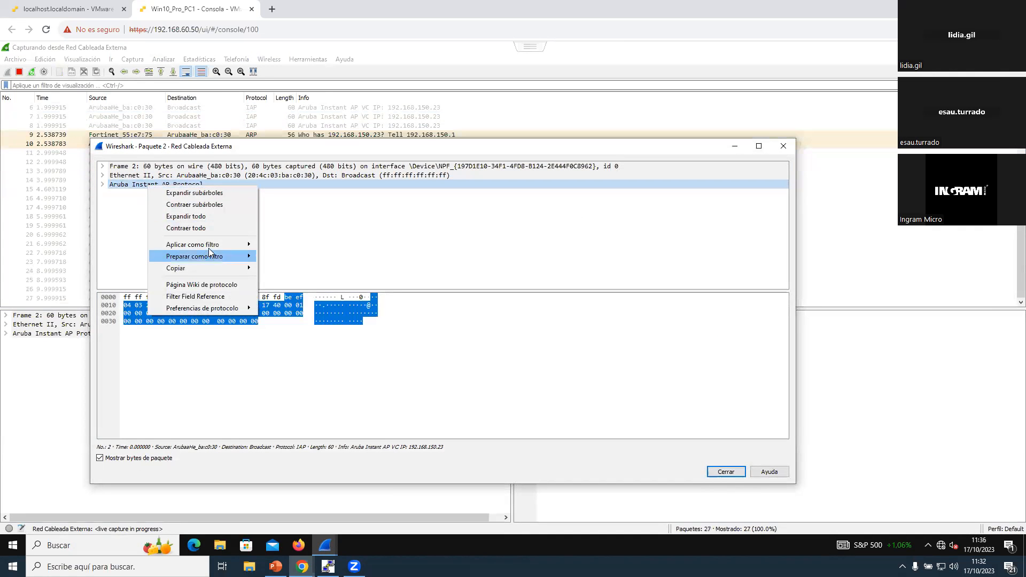
pyautogui.moveTo(208, 245)
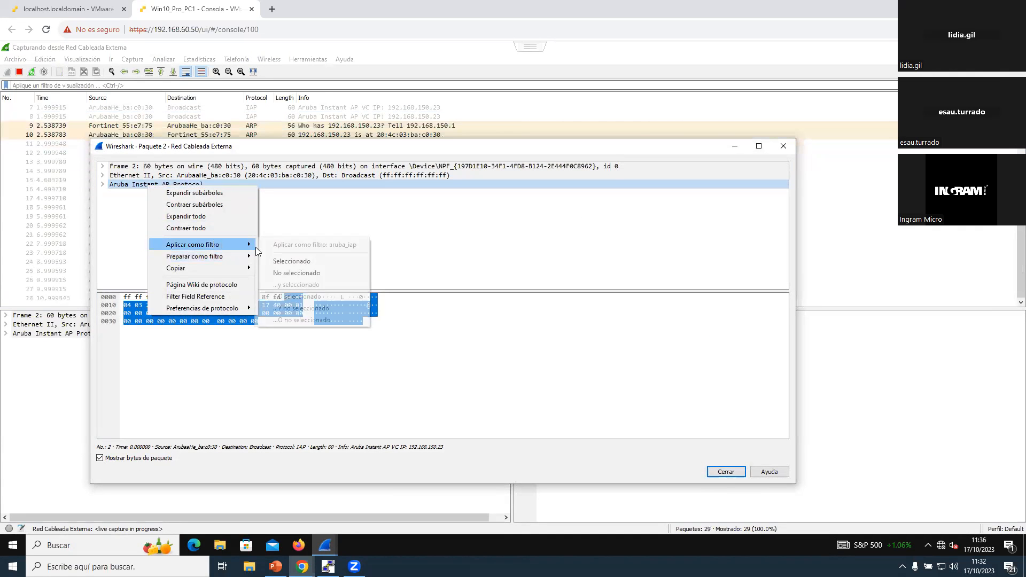
pyautogui.click(298, 261)
pyautogui.click(784, 149)
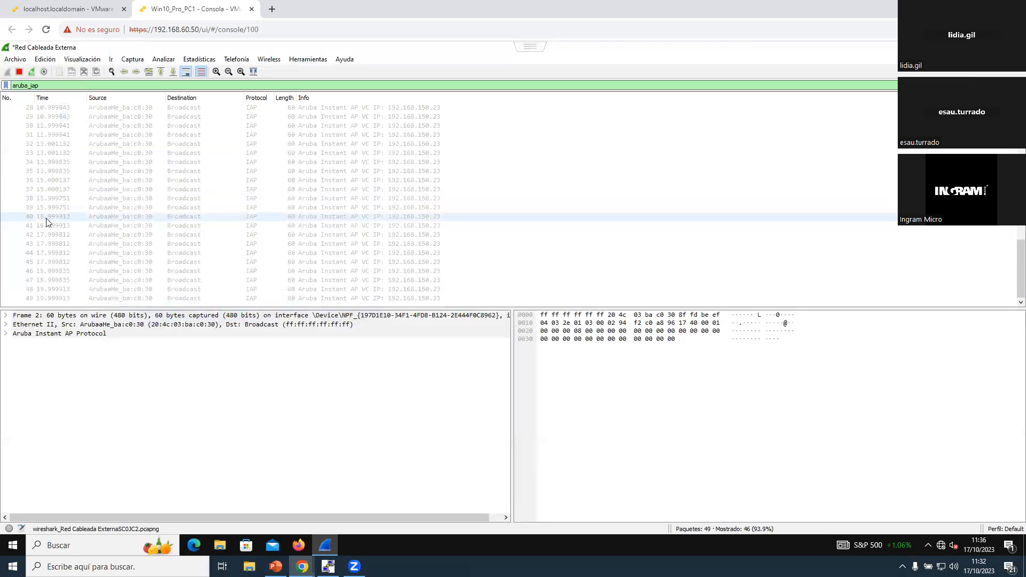
# Step: Inspect the VC IP field in a filtered packet's Aruba Instant AP Protocol details, and quit Wireshark without saving the capture
pyautogui.click(48, 219)
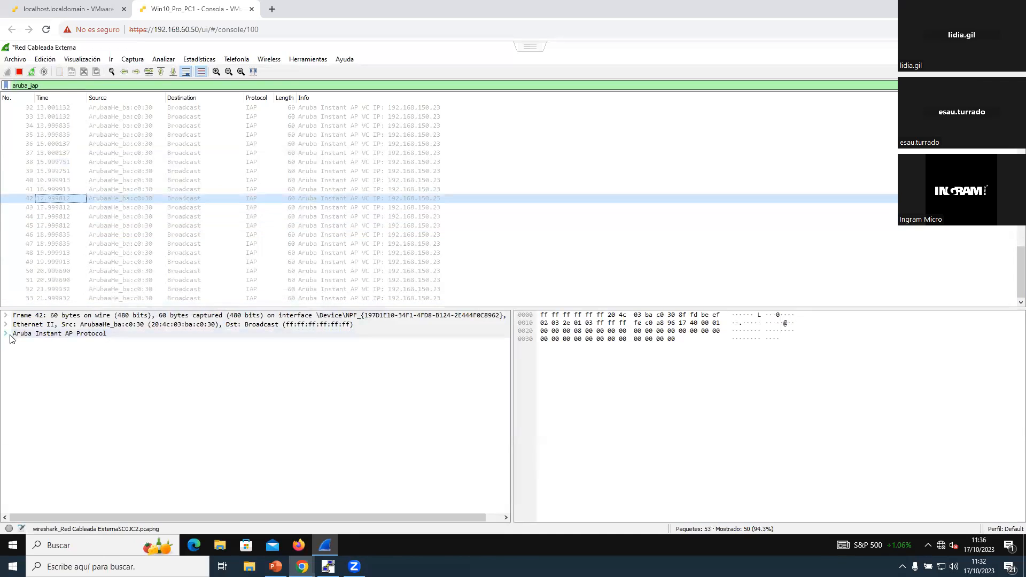
pyautogui.click(6, 333)
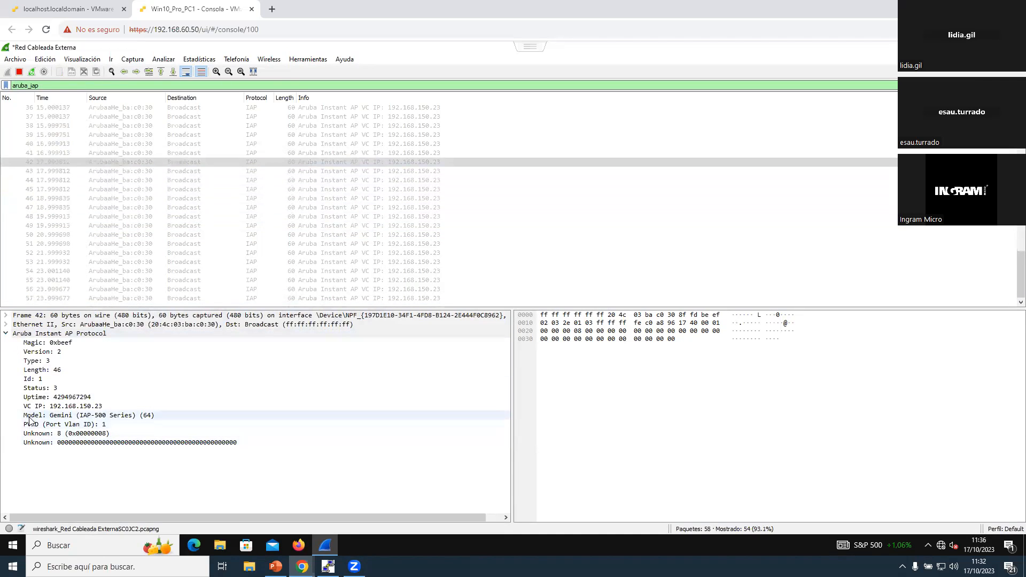
pyautogui.click(28, 407)
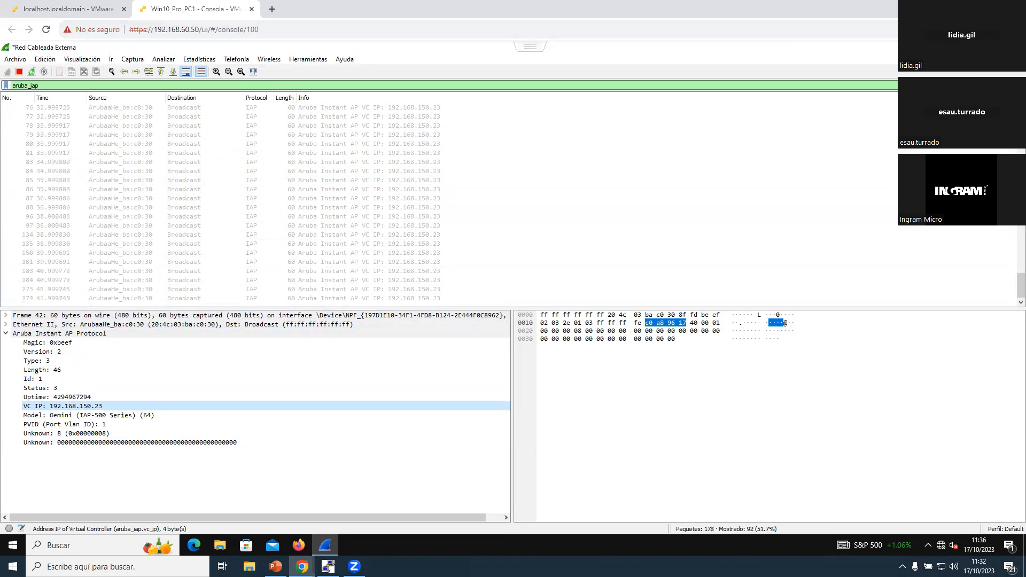
pyautogui.click(1013, 47)
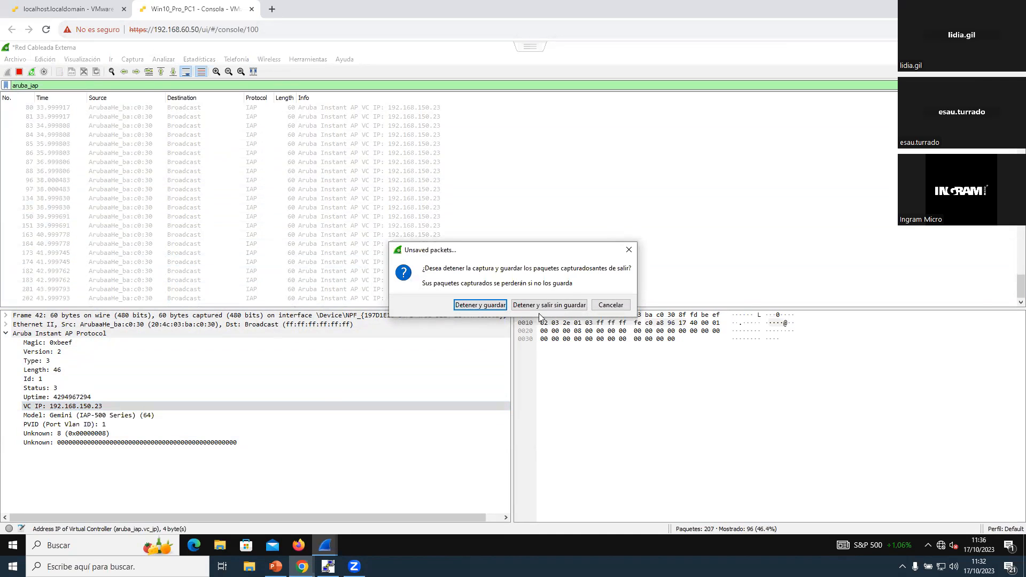
pyautogui.click(557, 306)
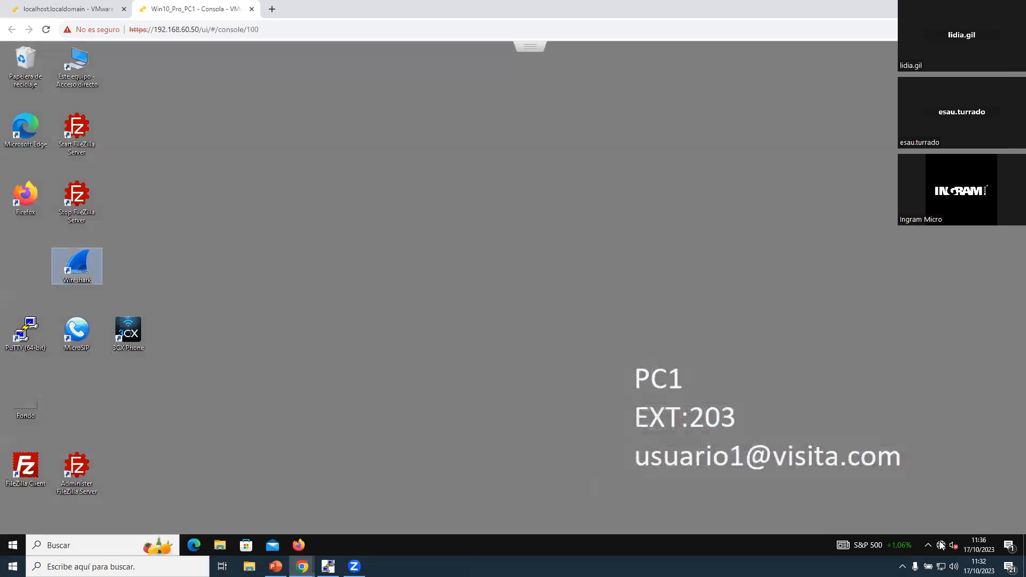
# Step: Connect the virtual machine to the SetMeUp-BA:C0:30 Wi-Fi network and close the setup page in Firefox
pyautogui.click(941, 545)
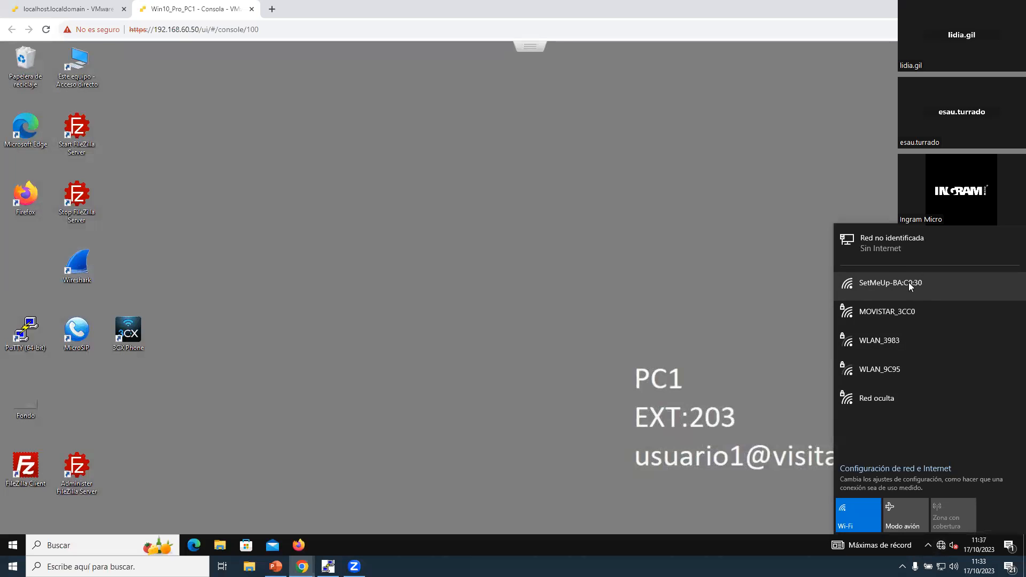
pyautogui.click(910, 286)
pyautogui.click(984, 361)
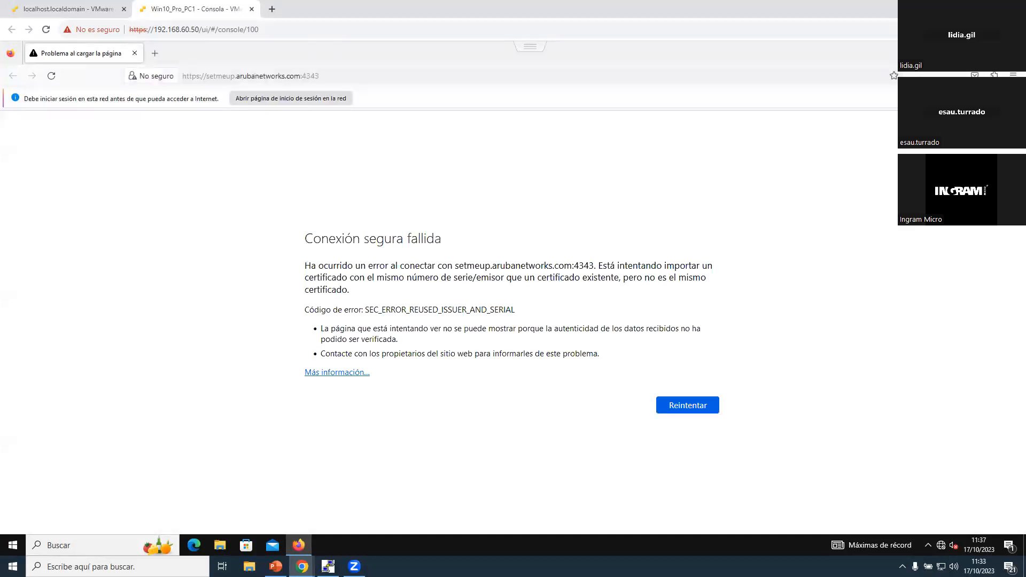
pyautogui.click(1013, 52)
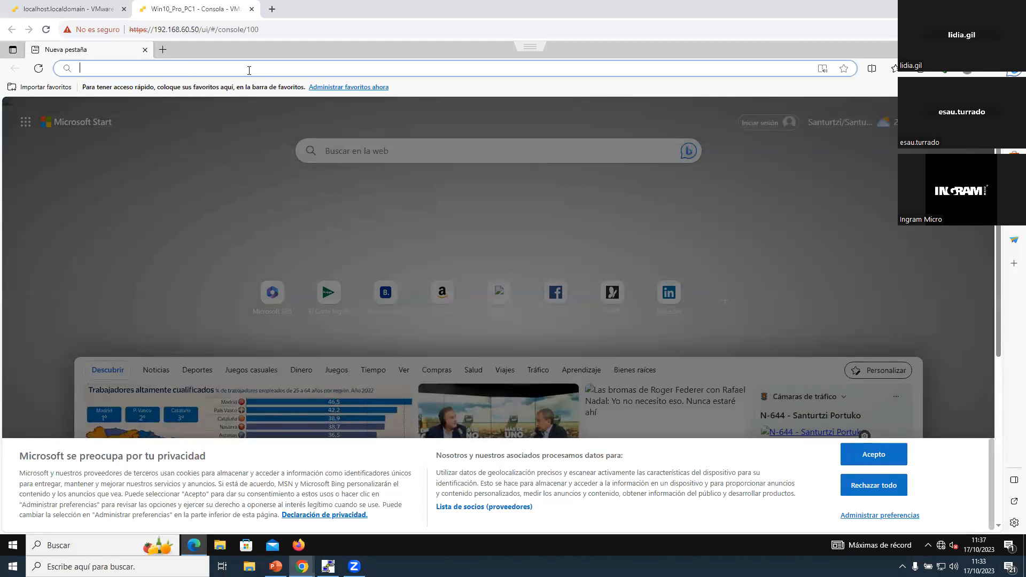
# Step: Reject all cookies on the Microsoft Start page in Edge and try to load a website
pyautogui.click(873, 485)
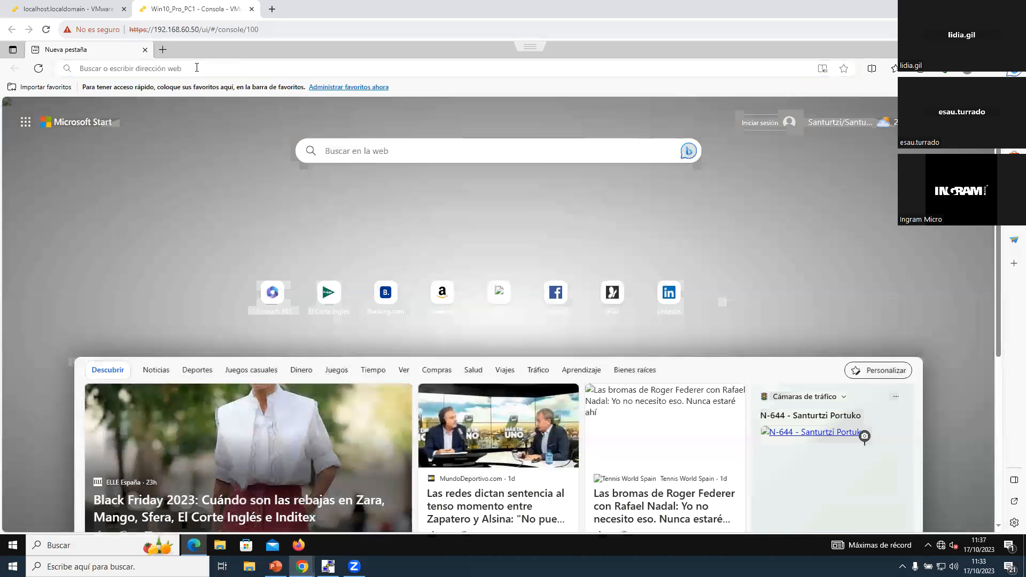
pyautogui.click(196, 68)
pyautogui.write('ww')
pyautogui.press('Return')
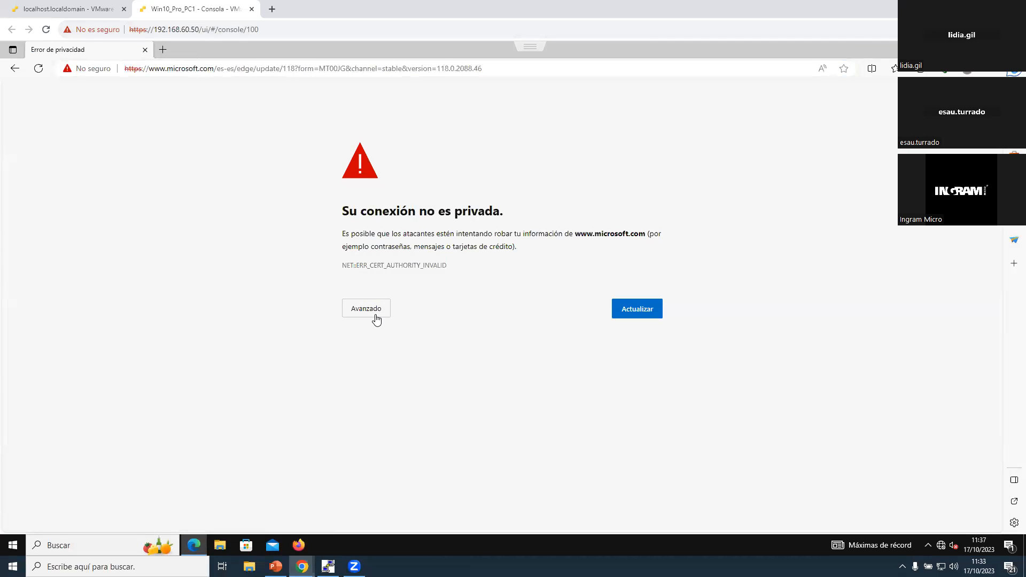
pyautogui.click(376, 311)
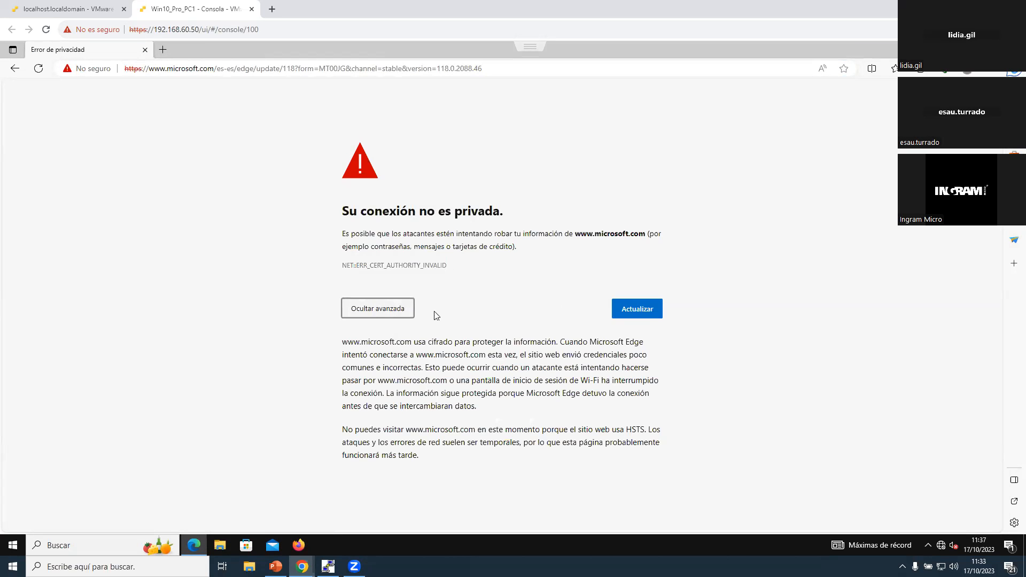
pyautogui.click(393, 312)
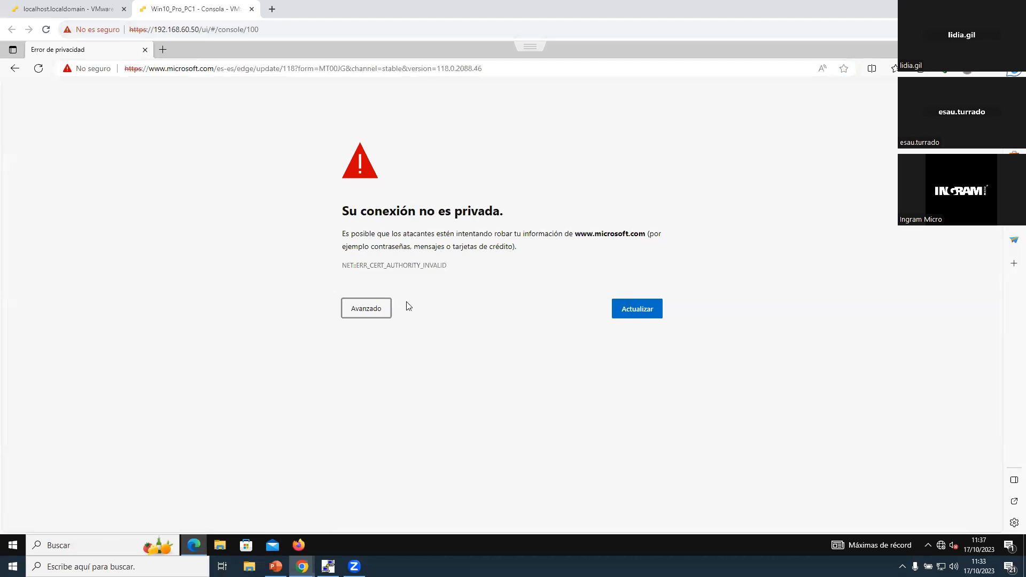
pyautogui.click(379, 308)
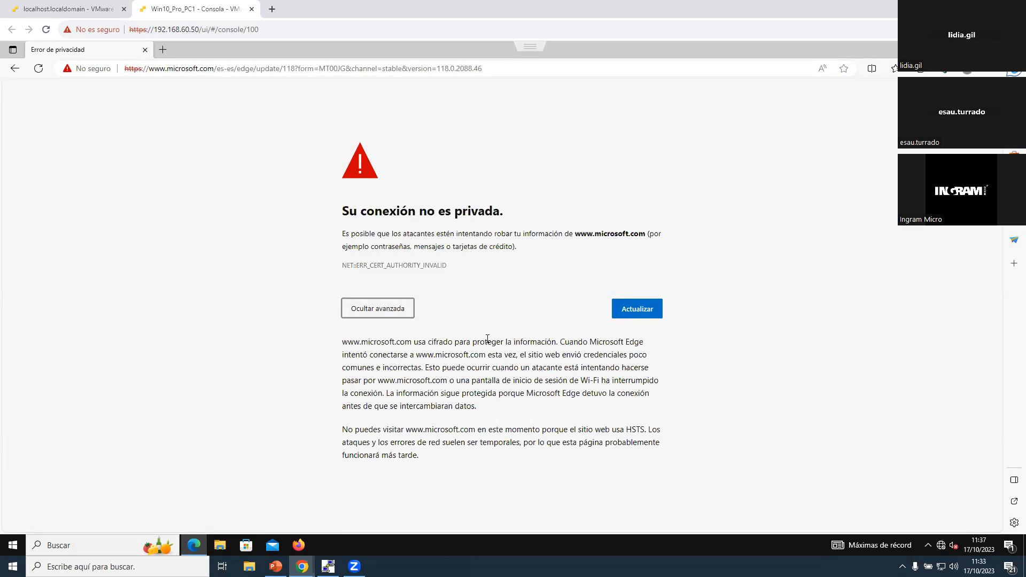
pyautogui.click(144, 51)
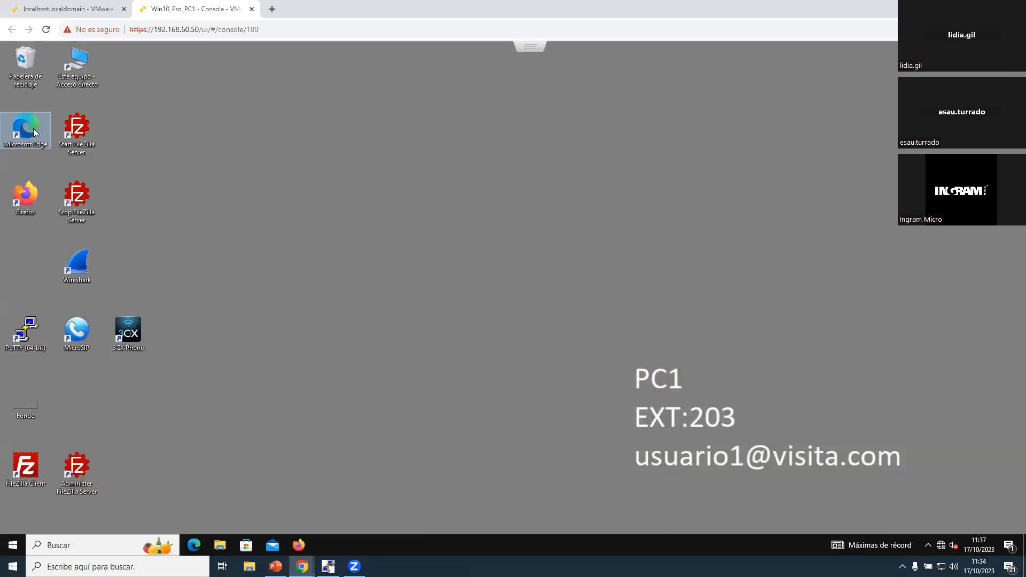
pyautogui.doubleClick(34, 132)
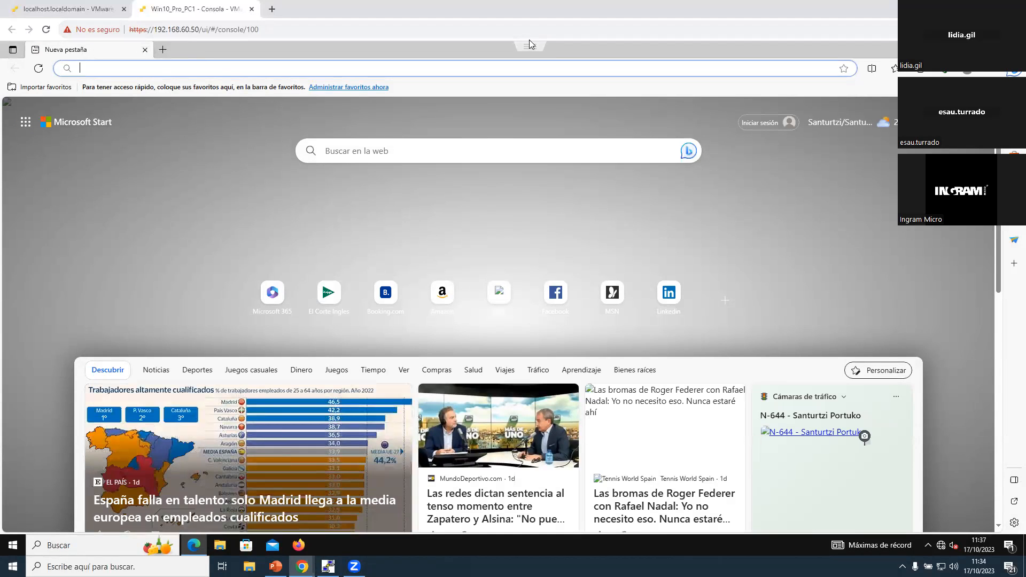
pyautogui.click(972, 123)
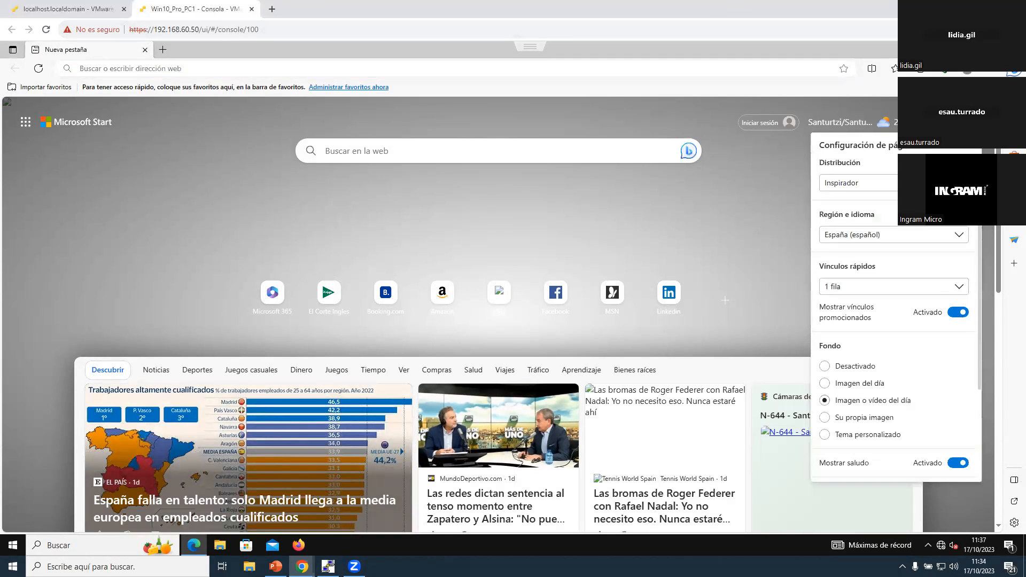
pyautogui.click(679, 211)
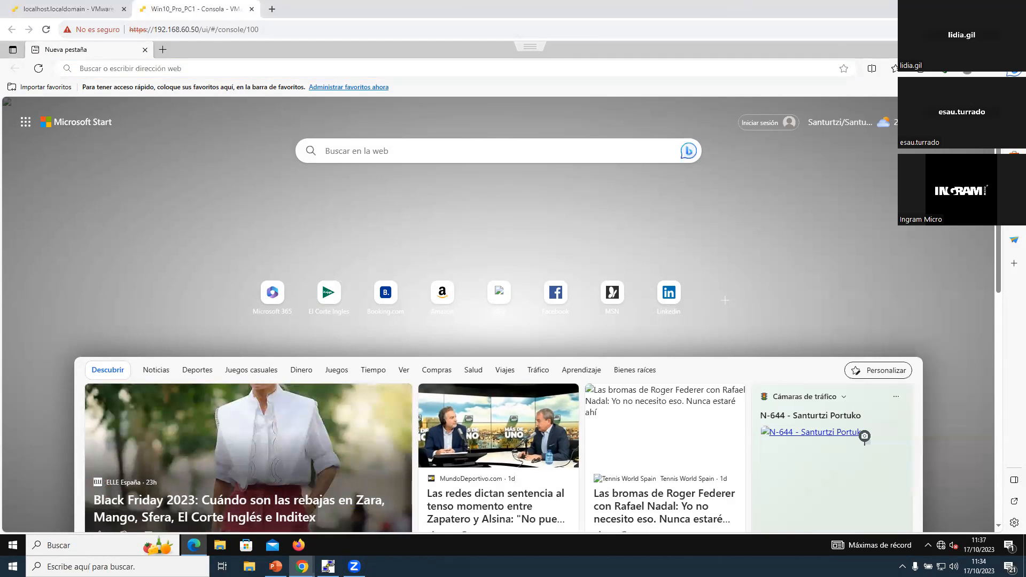
pyautogui.click(144, 50)
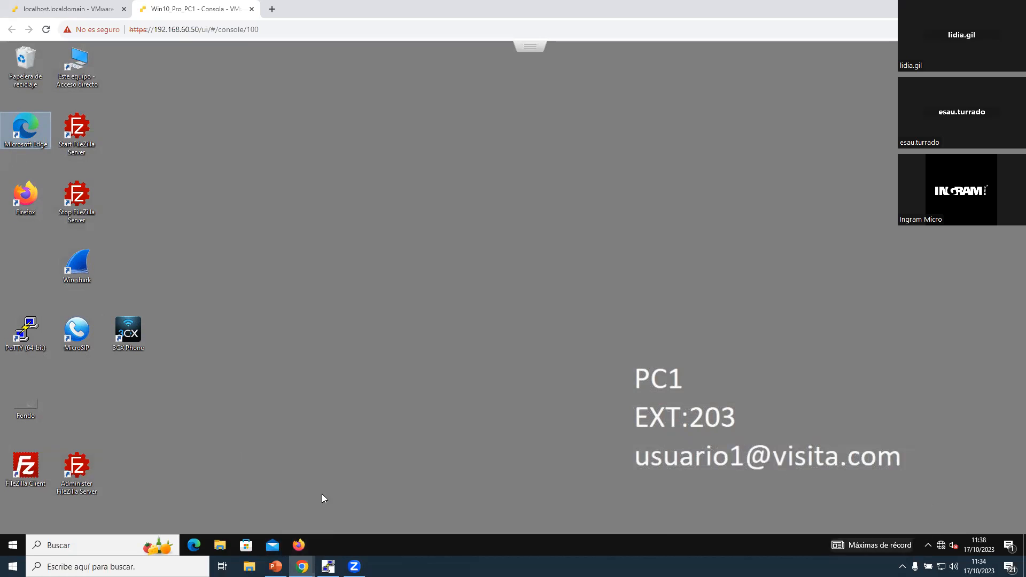
# Step: Highlight the access point's own IP address in the COM3 PuTTY console output and return to the virtual machine desktop
pyautogui.click(330, 566)
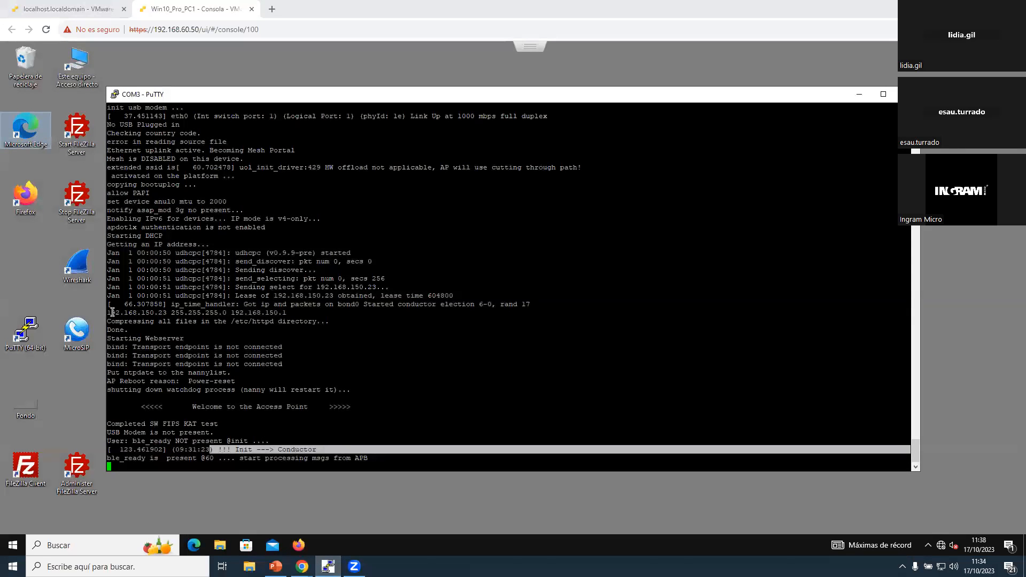
pyautogui.moveTo(113, 312); pyautogui.dragTo(170, 312)
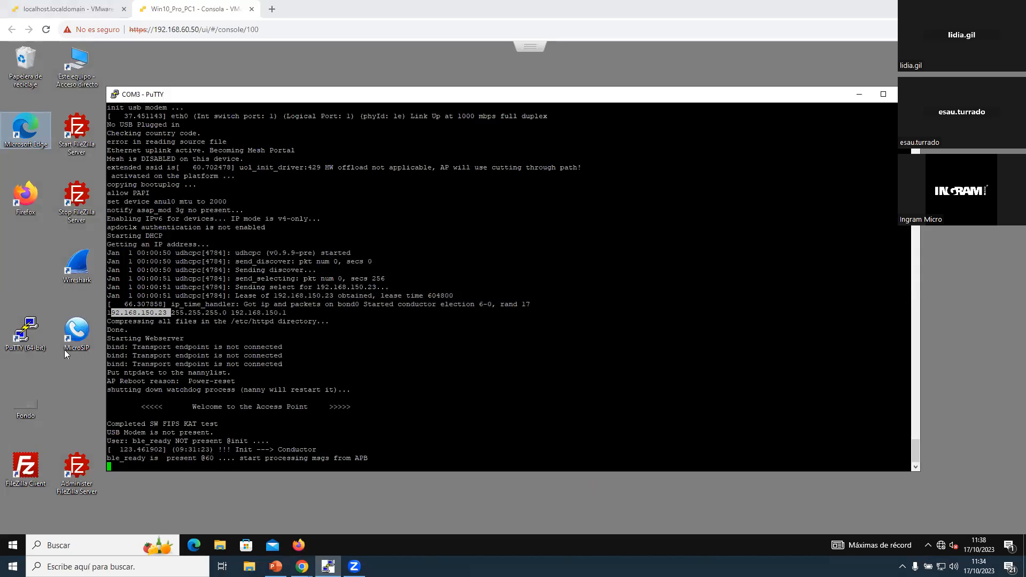
pyautogui.click(69, 380)
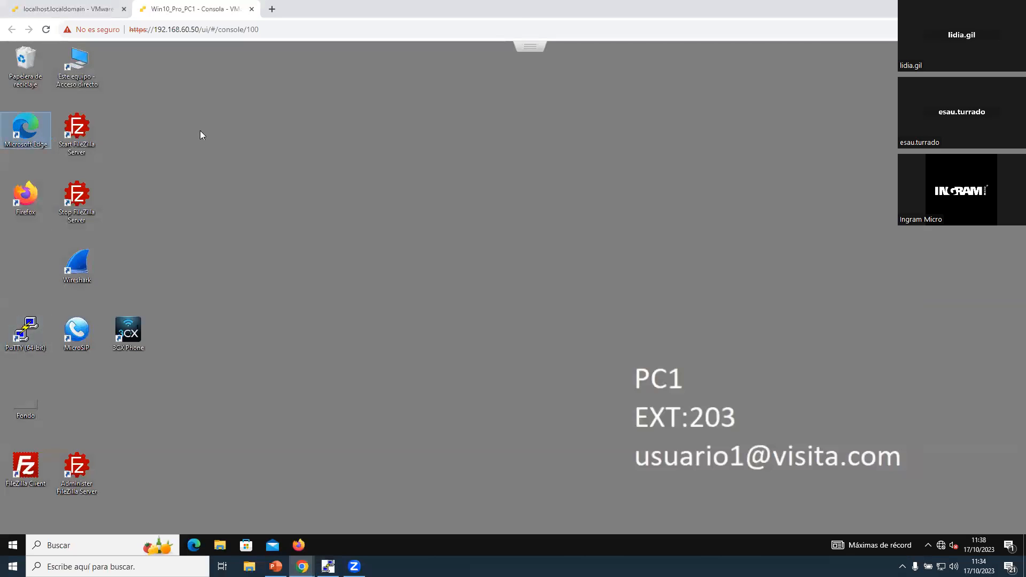
# Step: Open Microsoft Edge on the virtual machine and browse to the access point's address 192.168.150.23
pyautogui.press('Return')
pyautogui.write('1')
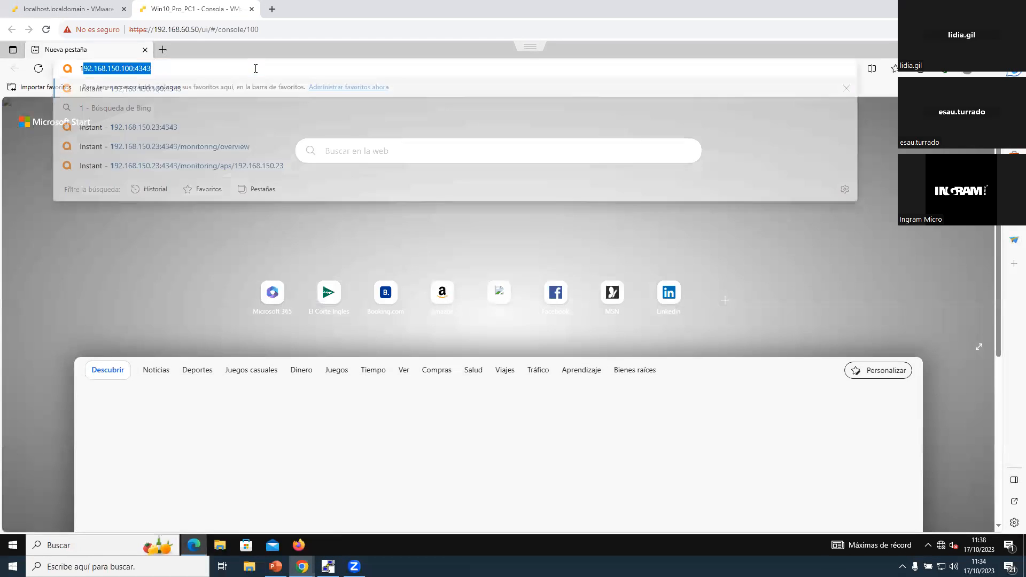
pyautogui.write('92.168.150.23')
pyautogui.press('Return')
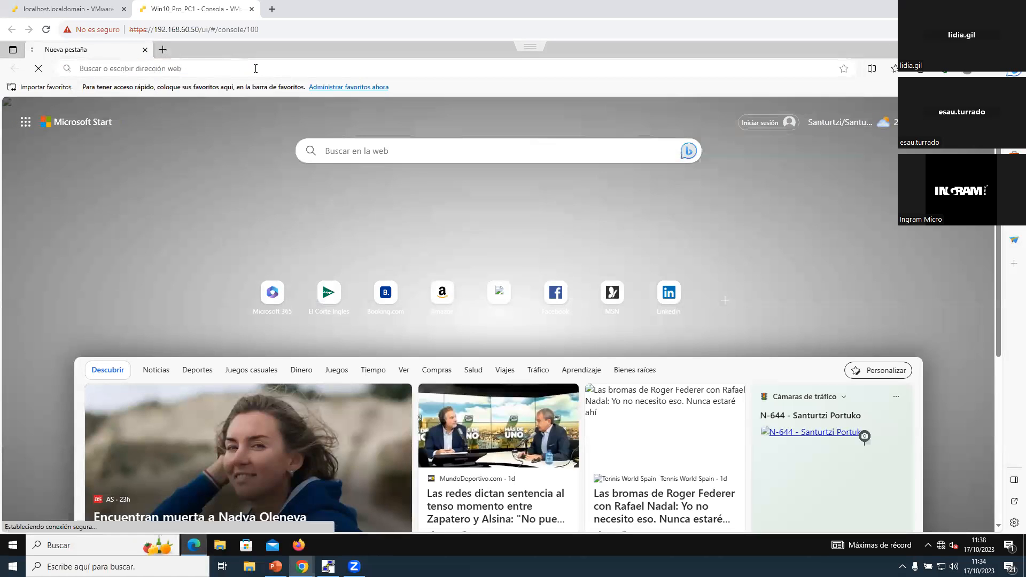
# Step: Continue past the certificate warning for 192.168.150.23 and log in to Instant as admin with the account password
pyautogui.click(373, 315)
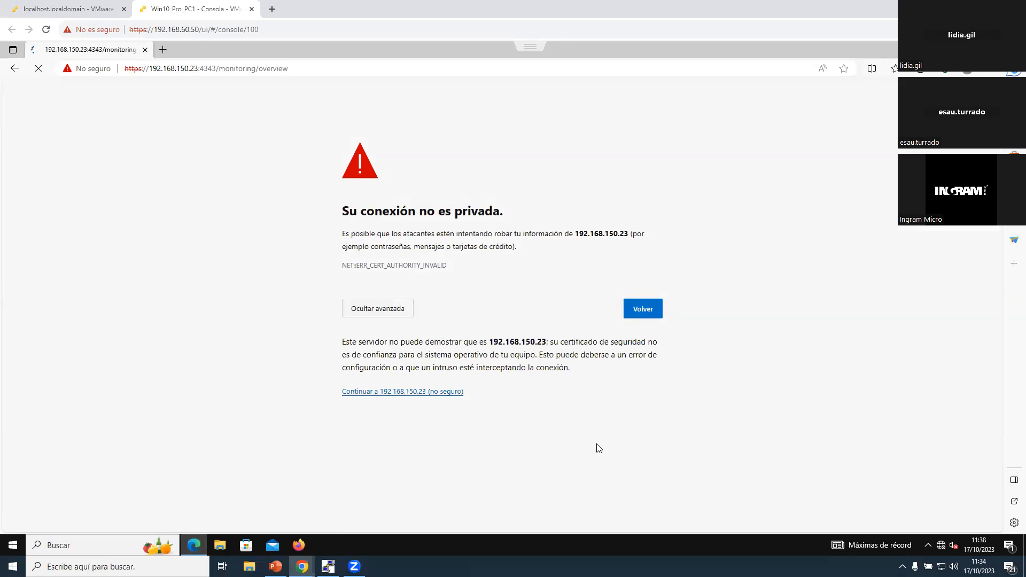
pyautogui.click(802, 87)
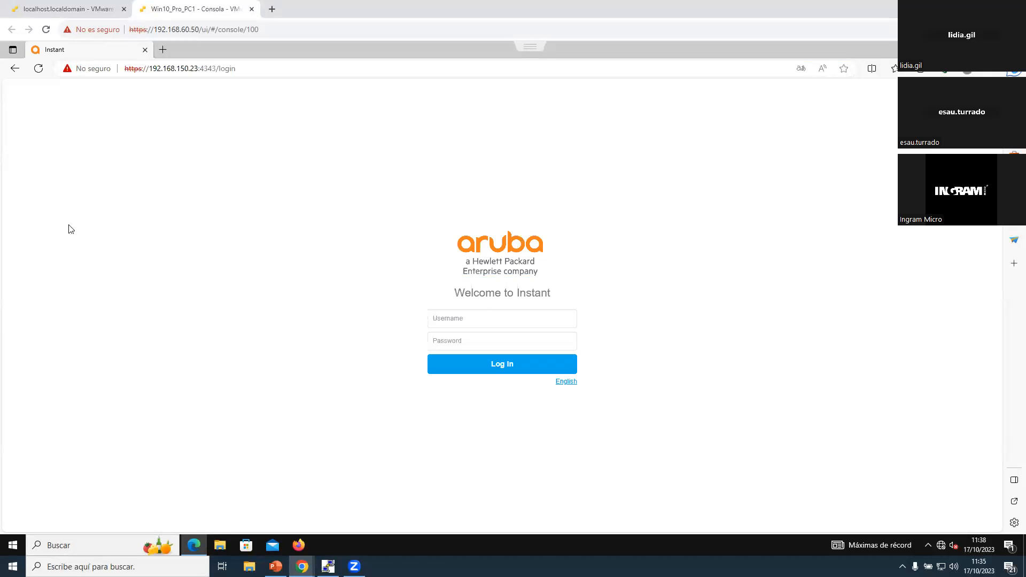
pyautogui.click(532, 314)
pyautogui.write('admin')
pyautogui.press('Tab')
pyautogui.write('••••••••••')
pyautogui.press('Return')
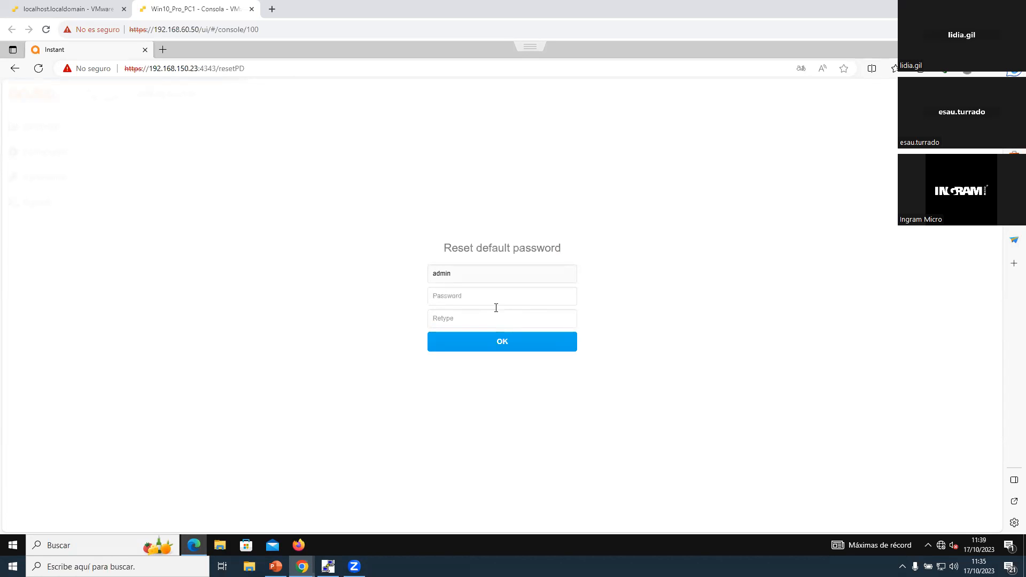
# Step: Reset the default admin password by entering and retyping the new password
pyautogui.write('•••')
pyautogui.press('Tab')
pyautogui.write('•••')
pyautogui.click(505, 343)
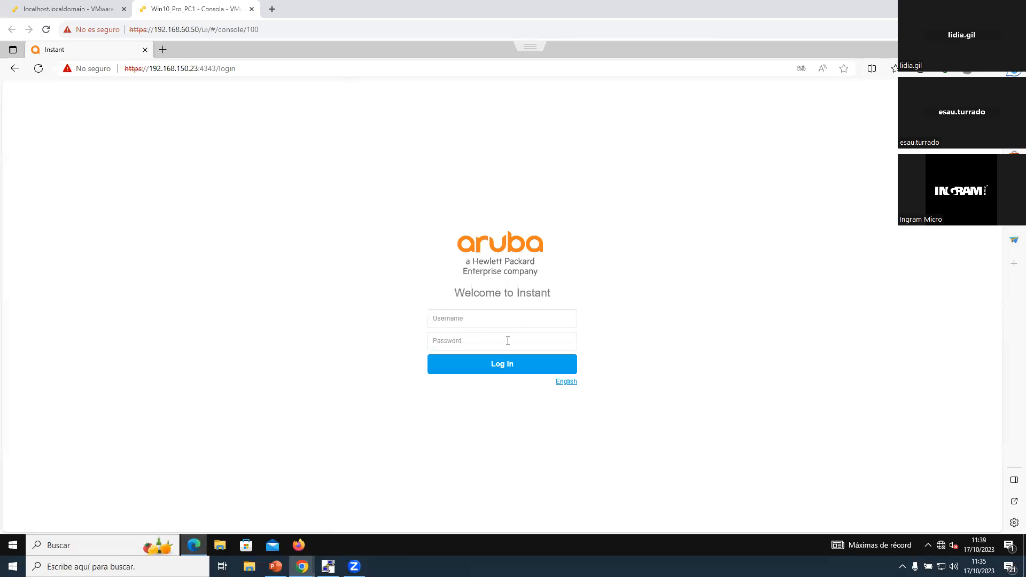
# Step: Log in to Instant again as admin with the new account password
pyautogui.click(491, 327)
pyautogui.write('admin')
pyautogui.press('Tab')
pyautogui.write('•••')
pyautogui.press('Return')
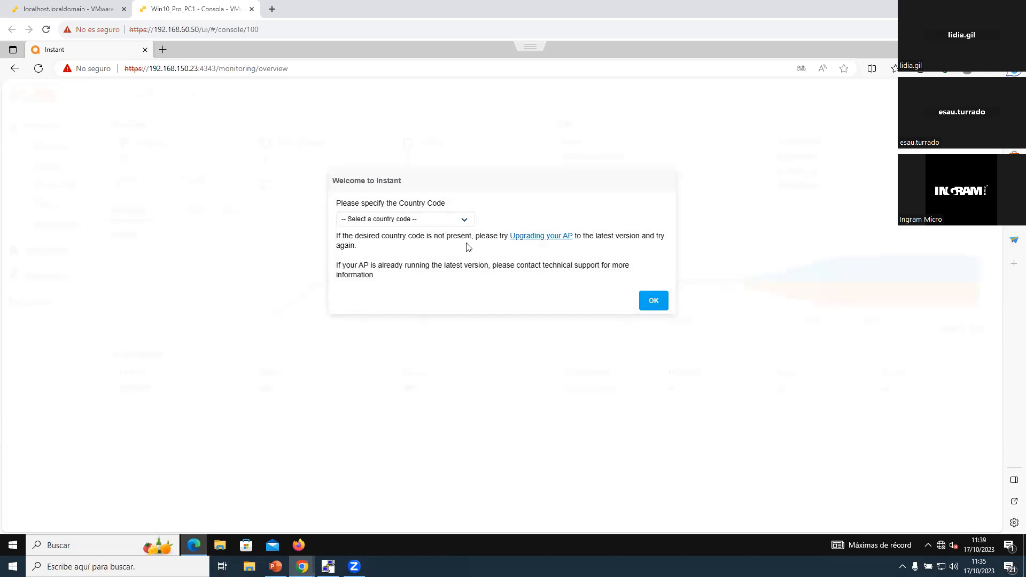
# Step: Set the country code to ES - Spain and dismiss the Enable Cloud Management offer
pyautogui.click(443, 219)
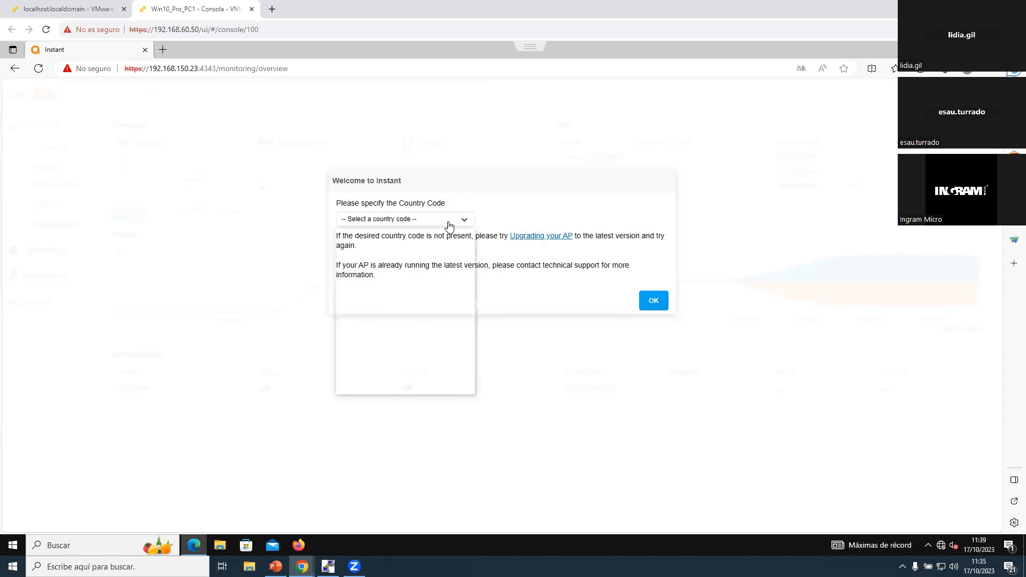
pyautogui.scroll(-3, 444, 307)
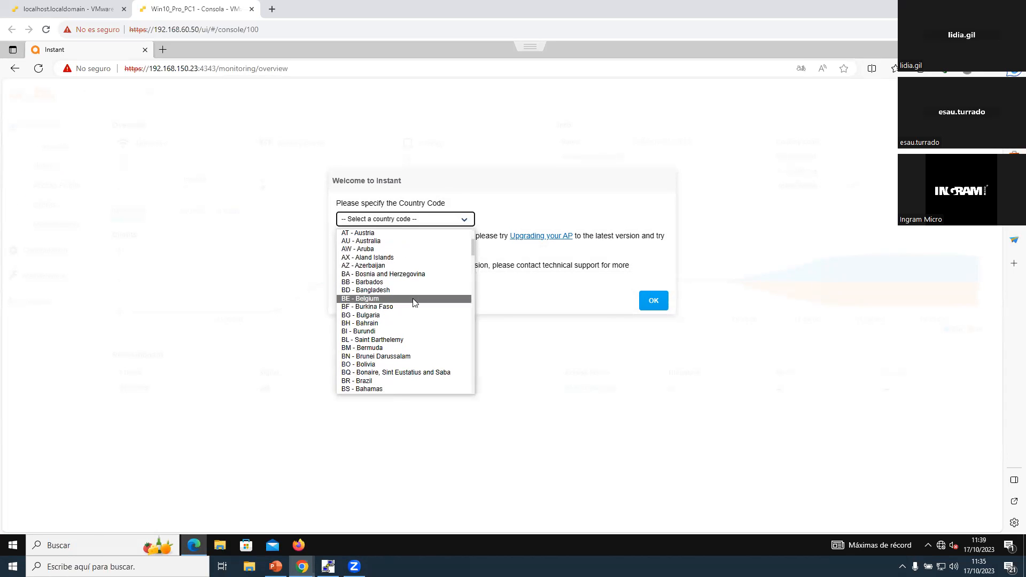
pyautogui.write('es')
pyautogui.click(383, 386)
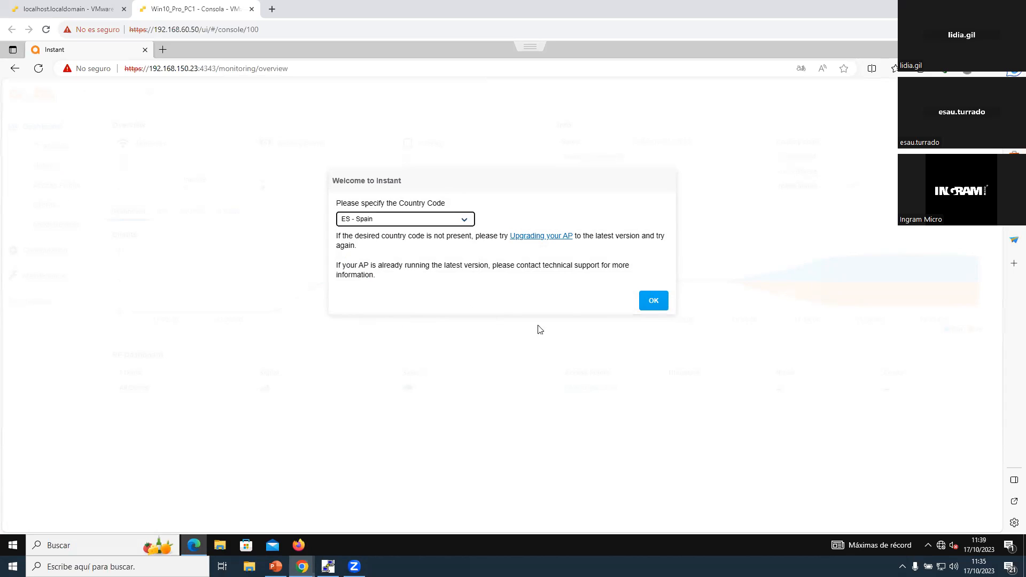
pyautogui.click(655, 304)
pyautogui.click(654, 306)
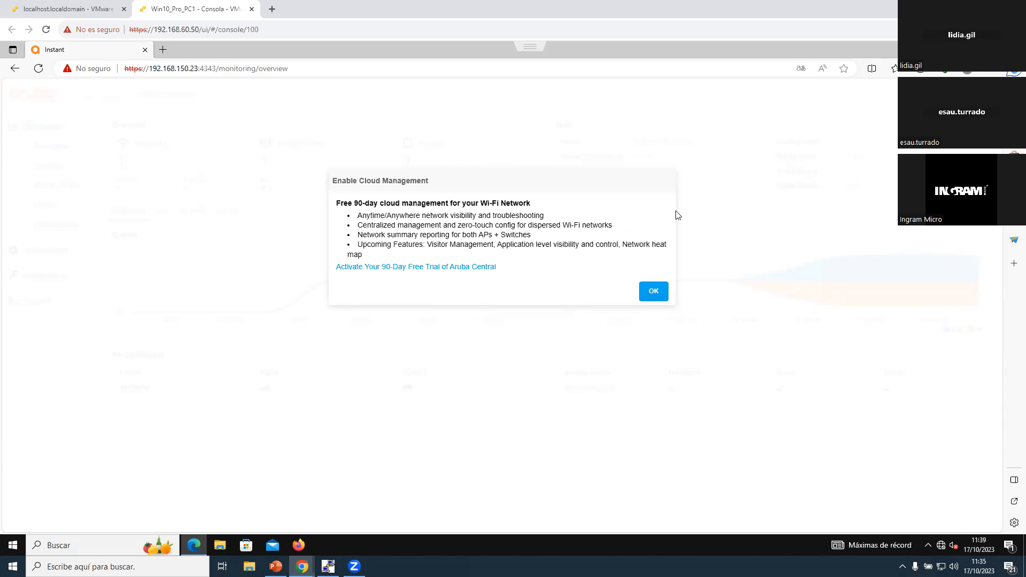
pyautogui.click(665, 290)
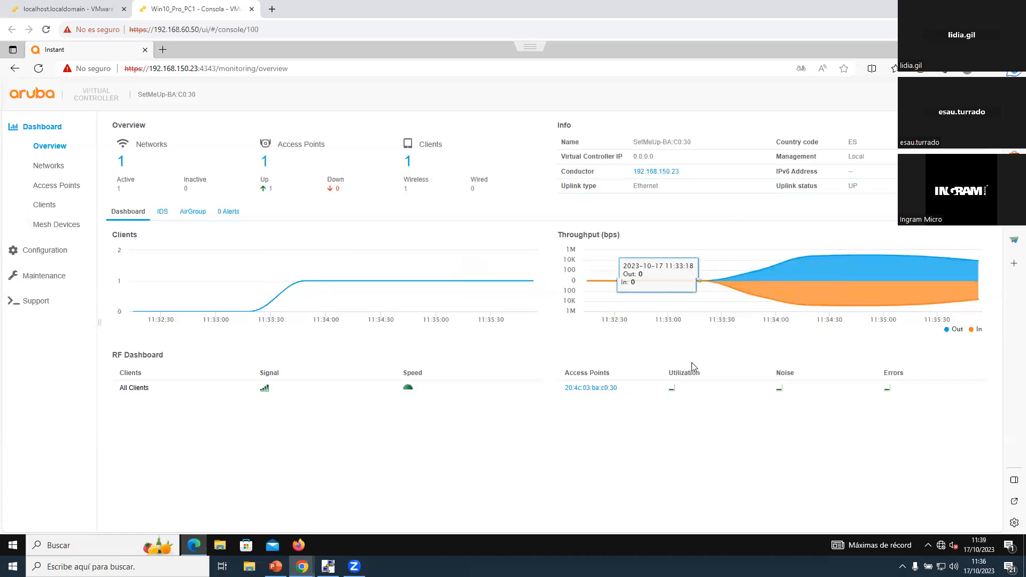
# Step: Highlight the Management entry and its value in the overview's Info section
pyautogui.moveTo(781, 156); pyautogui.dragTo(894, 156)
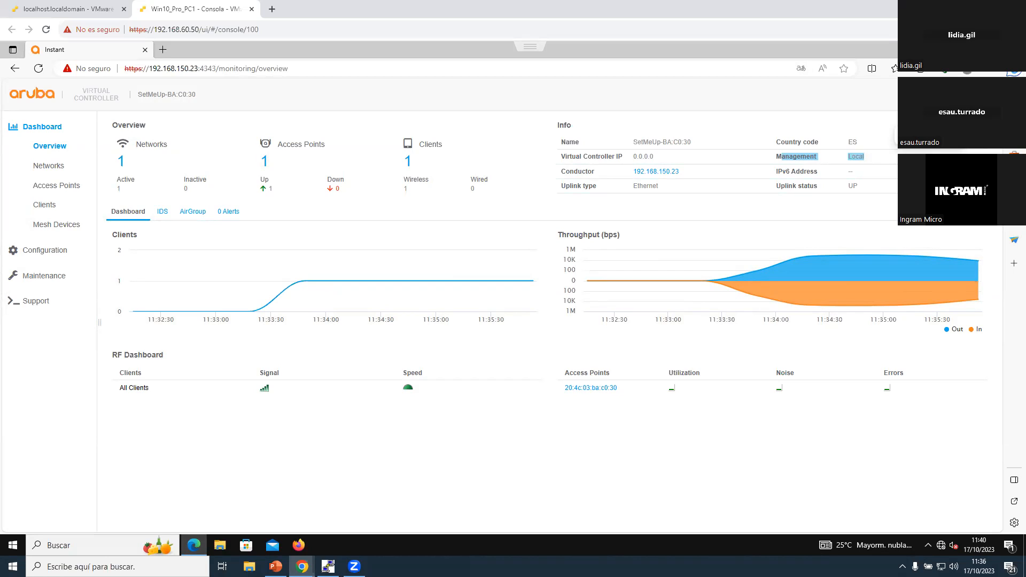
pyautogui.click(877, 163)
pyautogui.moveTo(844, 156); pyautogui.dragTo(870, 156)
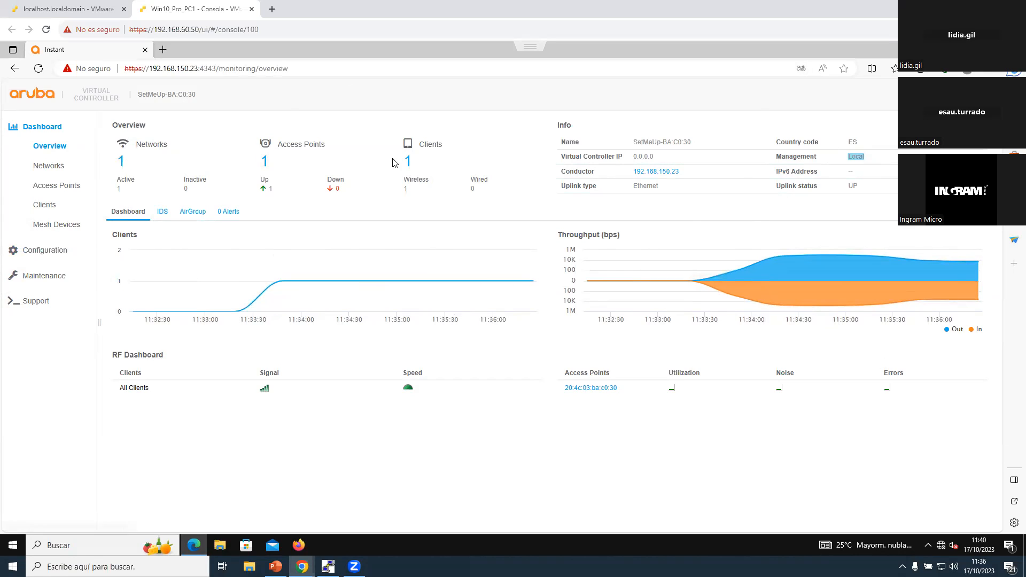
# Step: In the system configuration, set the name to VC_PRUEBAS, the system location to Laboratorio and the Virtual Controller IP to 192.168.150.100
pyautogui.click(46, 251)
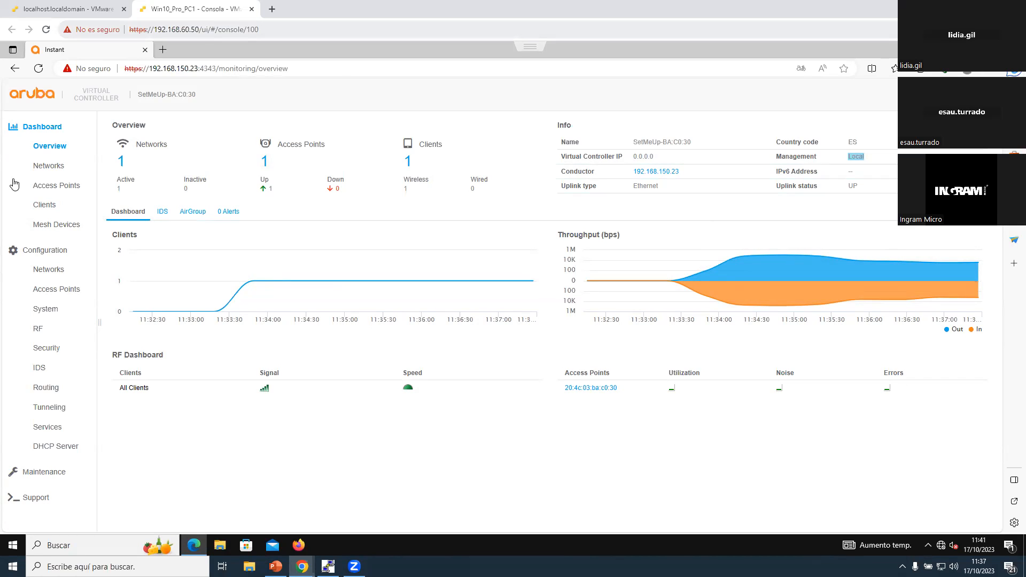
pyautogui.click(47, 309)
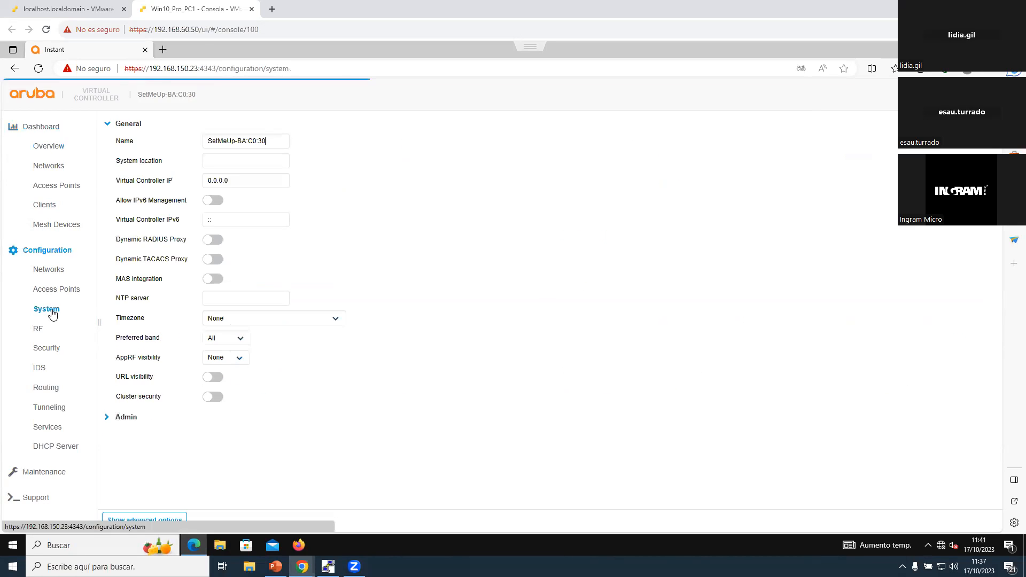
pyautogui.moveTo(269, 140); pyautogui.dragTo(140, 143)
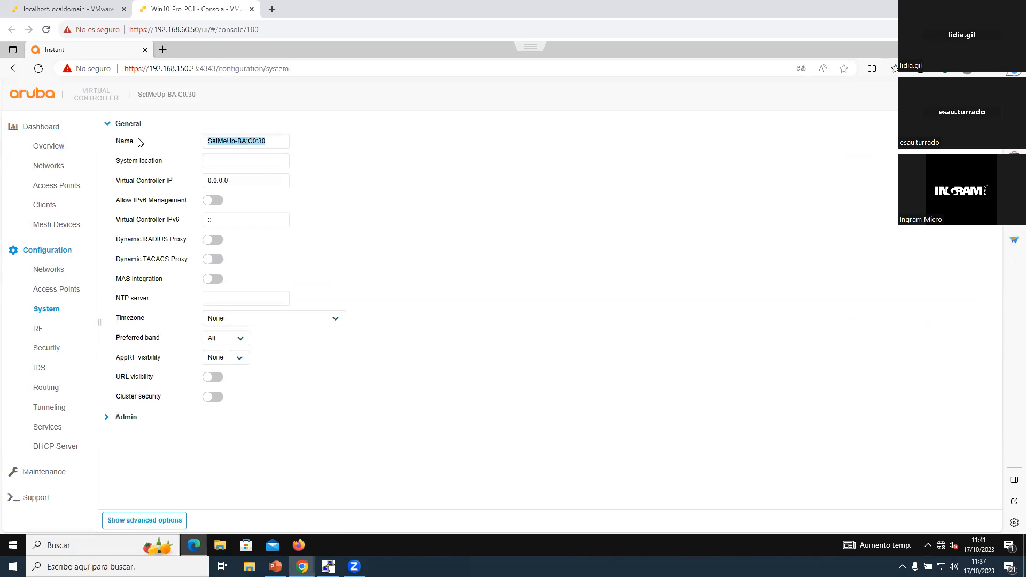
pyautogui.write('V')
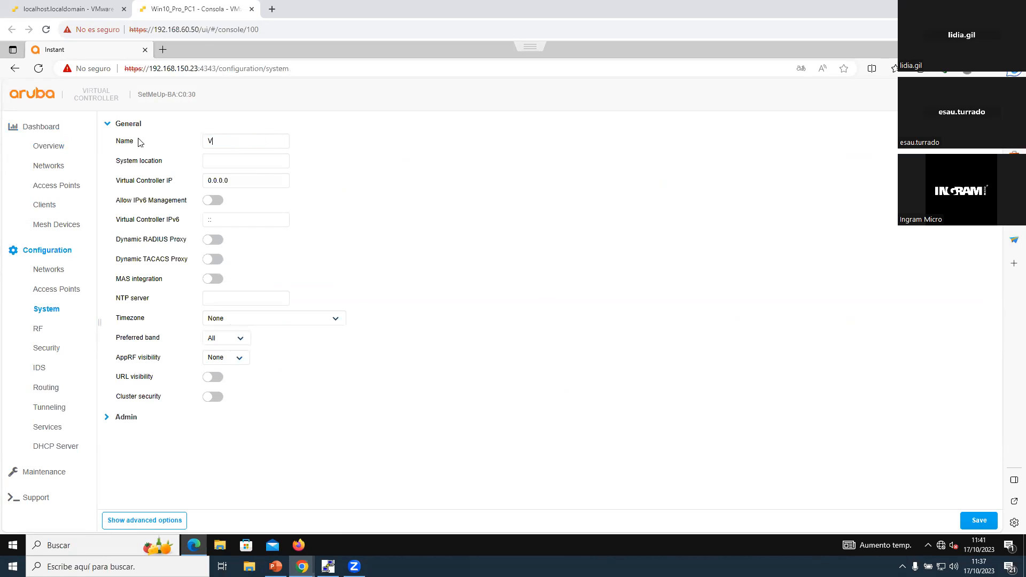
pyautogui.write('C_PRUEBAS')
pyautogui.press('Tab')
pyautogui.write('Laboratorio')
pyautogui.press('Tab')
pyautogui.write('192.168.15')
pyautogui.write('00')
# Step: Enable Dynamic RADIUS Proxy, choose an AppRF visibility option, toggle URL visibility and save the system settings
pyautogui.click(211, 241)
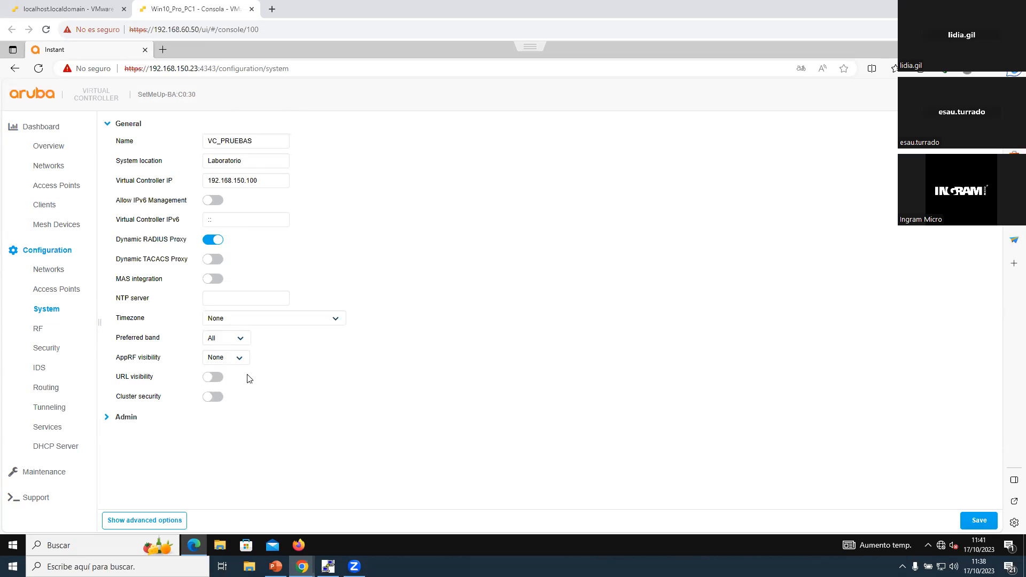
pyautogui.click(240, 358)
pyautogui.click(216, 386)
pyautogui.click(219, 379)
pyautogui.click(979, 519)
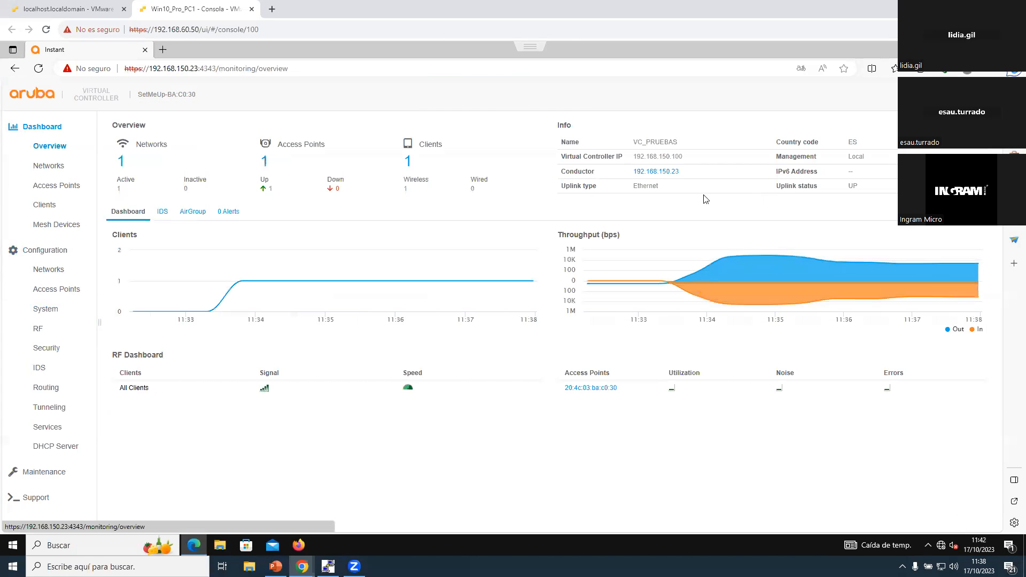
# Step: Browse to the virtual controller at 192.168.150.100:4343 in a new tab and continue past the certificate warning
pyautogui.hotkey('ctrl', 't')
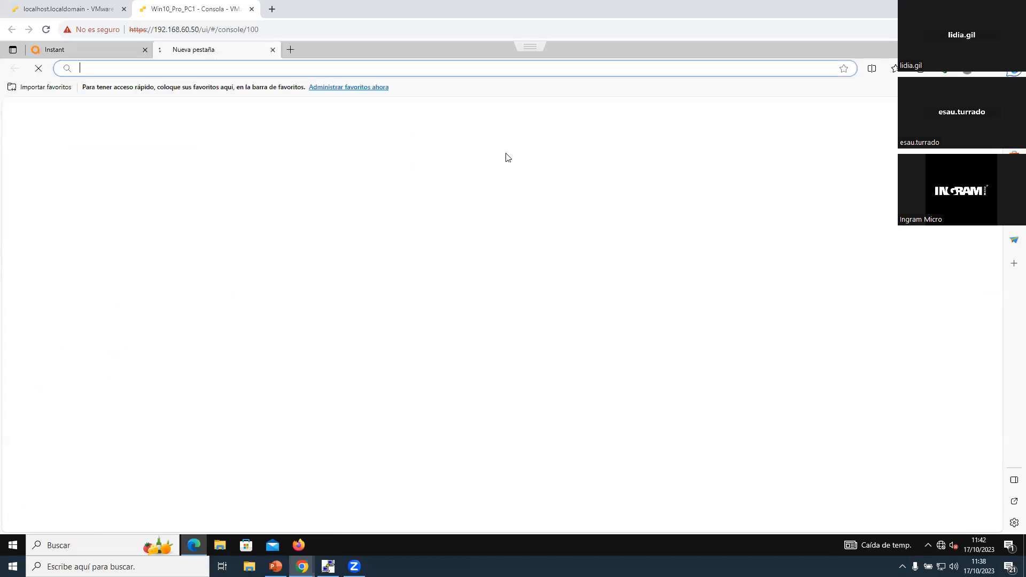
pyautogui.write('192.168.150')
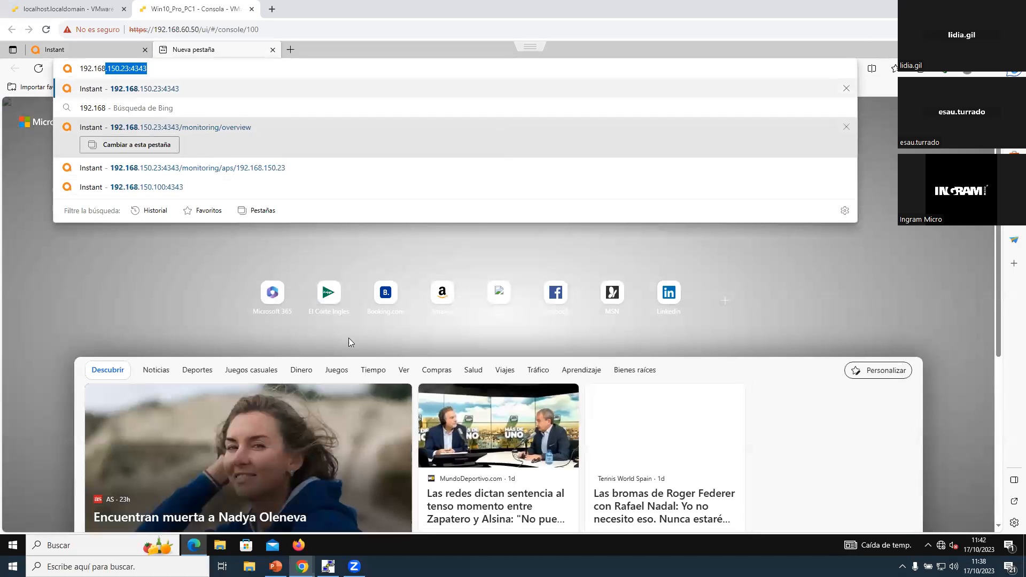
pyautogui.write('.100:4343')
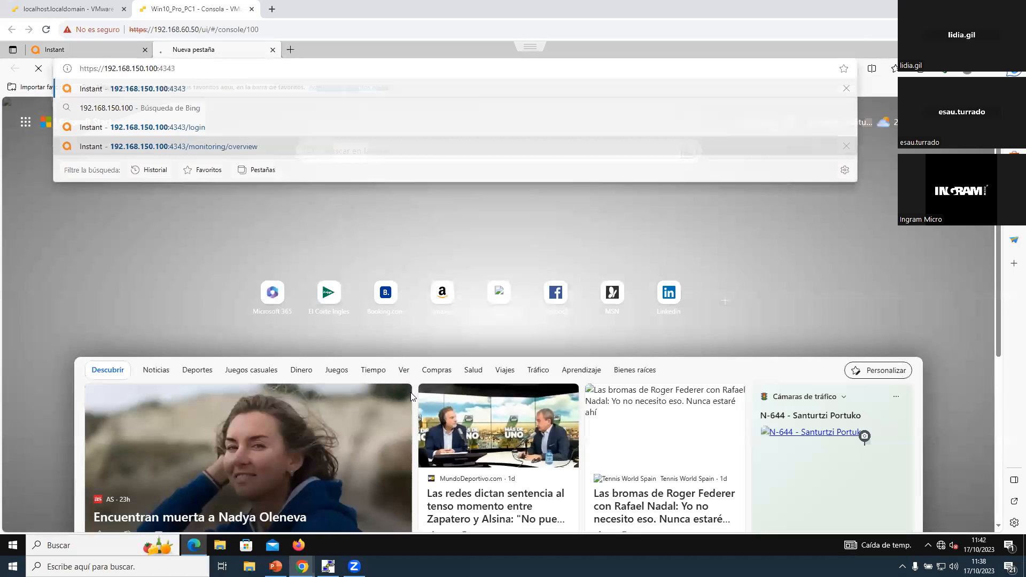
pyautogui.press('Return')
pyautogui.click(366, 308)
pyautogui.click(400, 389)
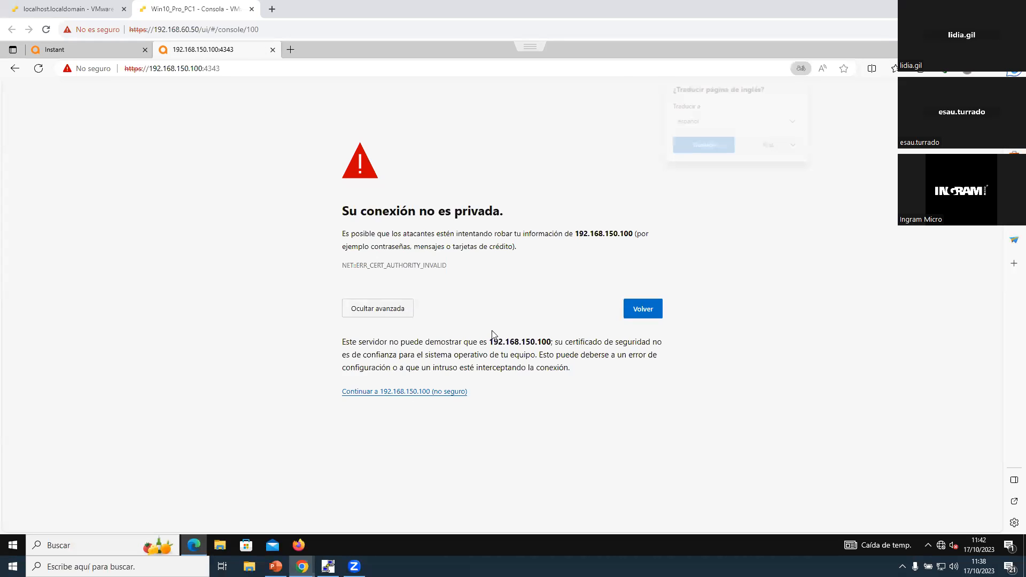
# Step: Log in to the virtual controller as admin with the account password
pyautogui.write('admin')
pyautogui.press('Tab')
pyautogui.write('*********')
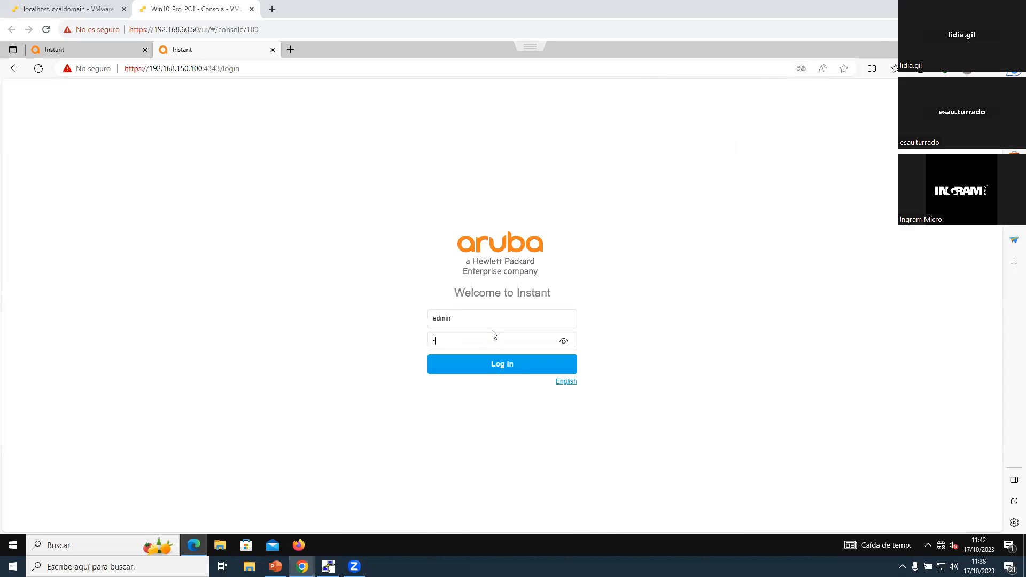
pyautogui.press('Return')
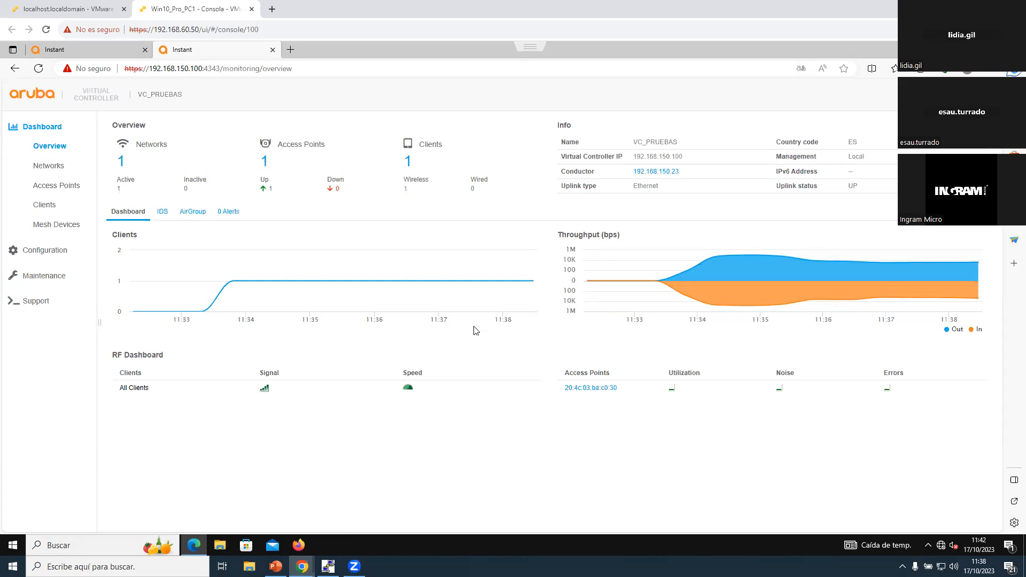
# Step: Edit the listed access point, rename it AP1 and enable it as preferred conductor
pyautogui.click(45, 250)
pyautogui.click(63, 287)
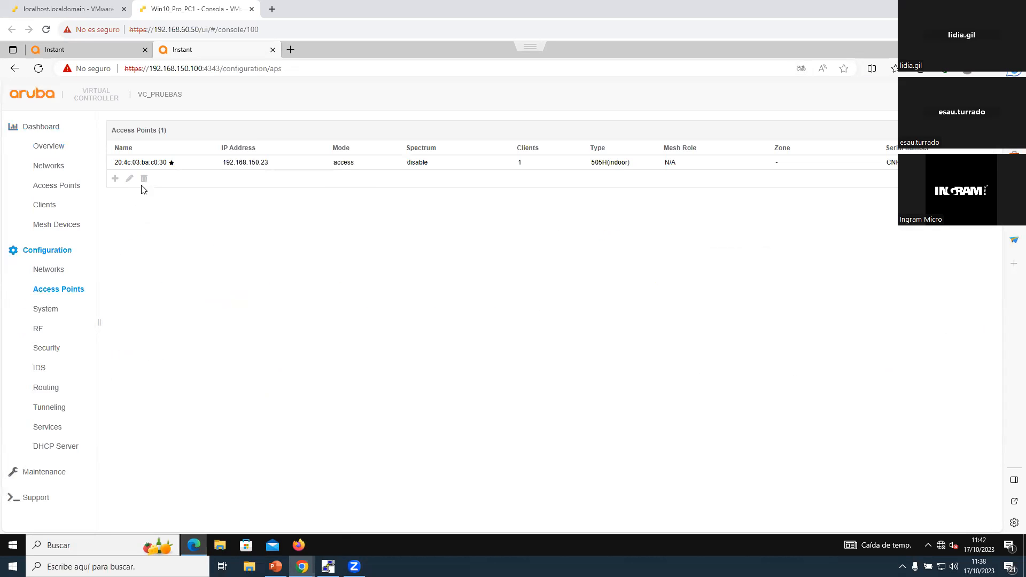
pyautogui.click(130, 178)
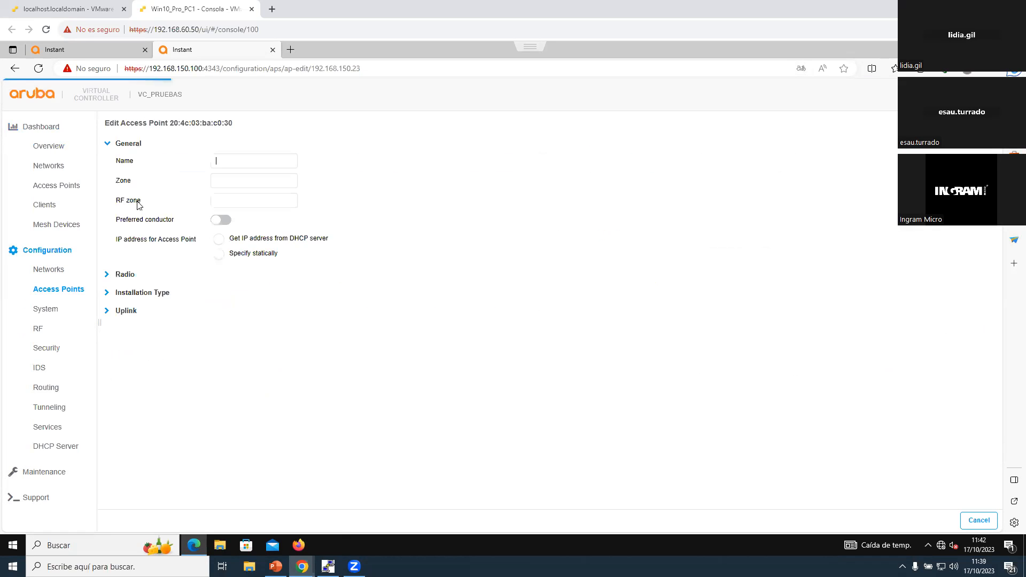
pyautogui.hotkey('ctrl', 'a')
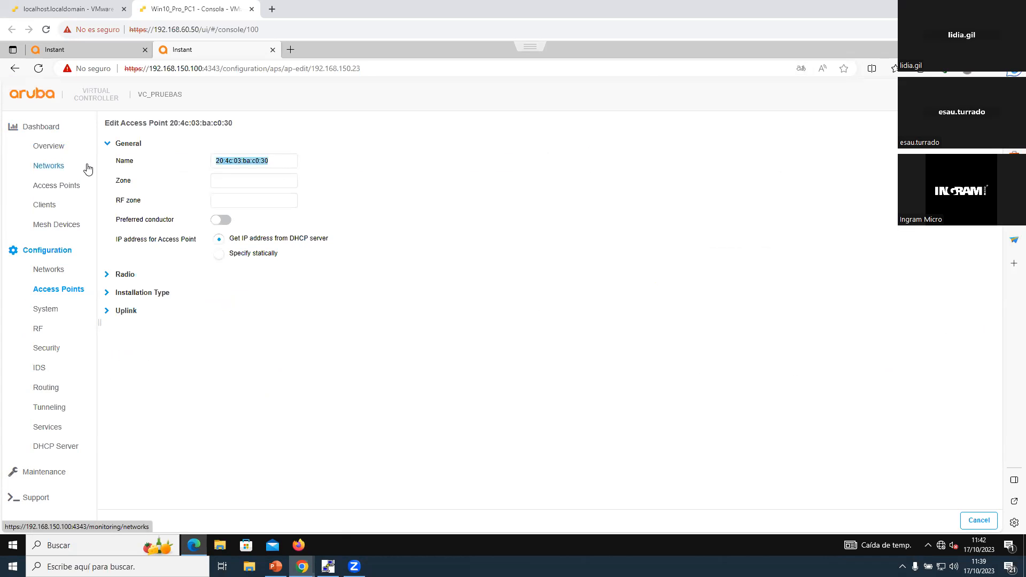
pyautogui.write('AP1')
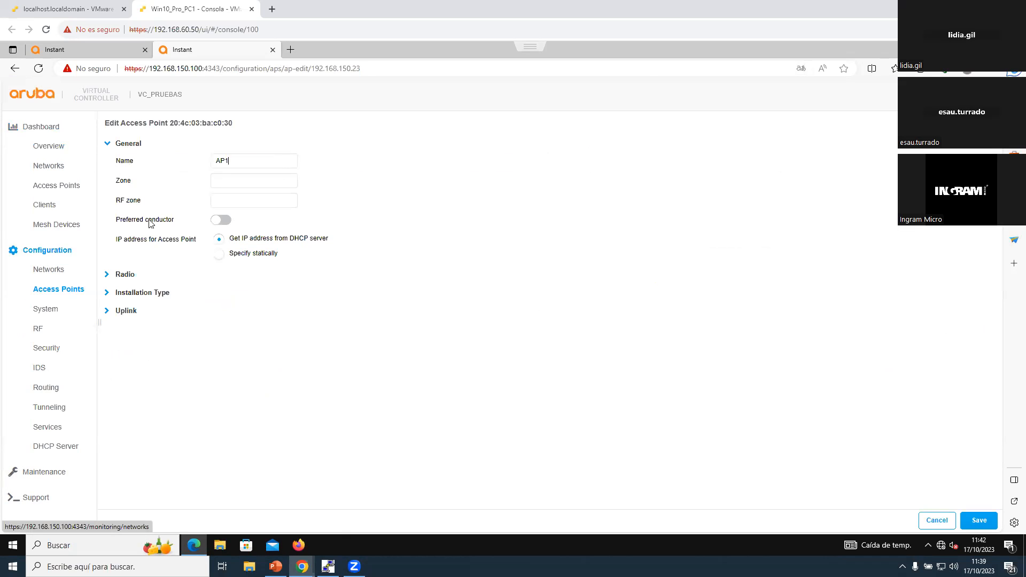
pyautogui.click(223, 221)
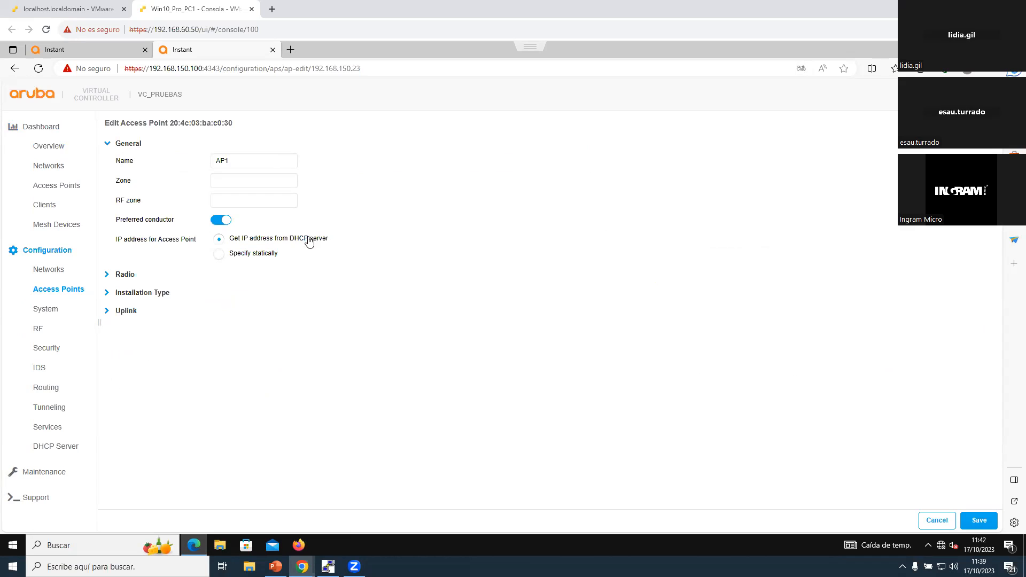
# Step: Switch AP1 to static addressing with IP address 192.168.150.24 and netmask 255.255.255.0
pyautogui.click(244, 254)
pyautogui.click(271, 270)
pyautogui.write('192.168.150')
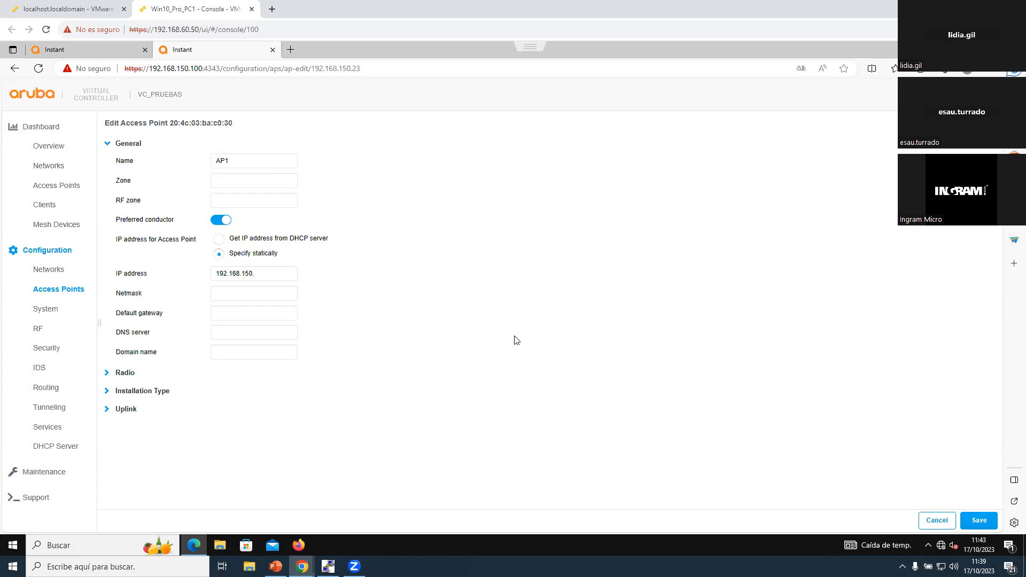
pyautogui.write('.24')
pyautogui.press('Tab')
pyautogui.write('255.255.255.0')
# Step: Set AP1's default gateway to 192.168.150.1 and DNS server to 8.8.8.8, save, and dismiss the reboot notice
pyautogui.press('Tab')
pyautogui.write('192.168.150.1')
pyautogui.write('8.8.8.8')
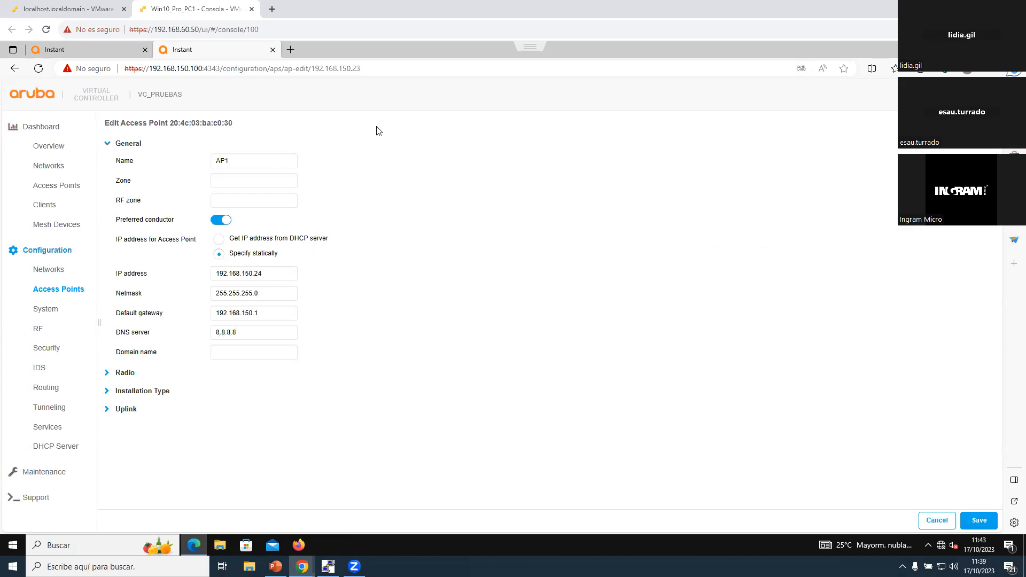
pyautogui.click(278, 273)
pyautogui.click(977, 516)
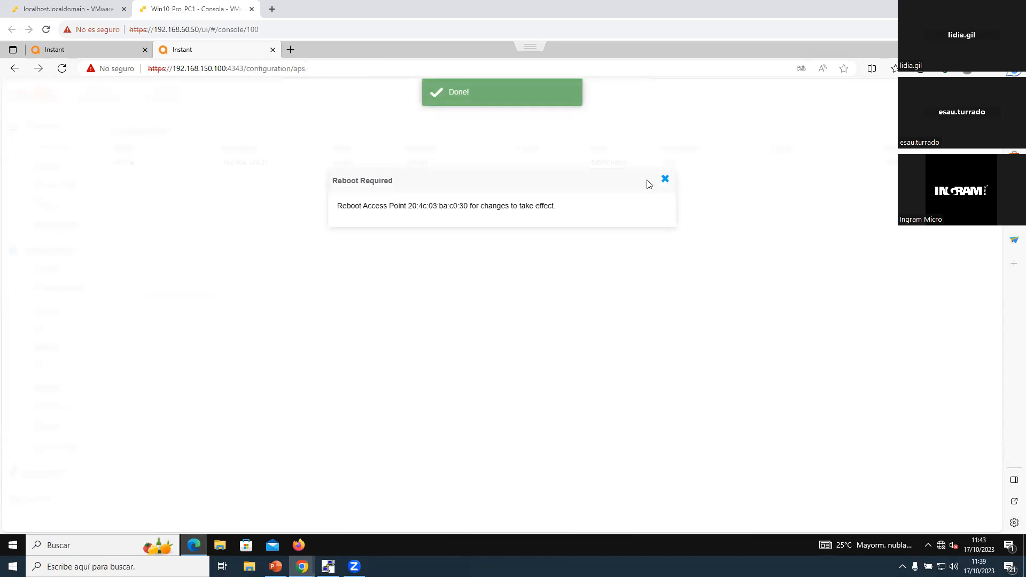
pyautogui.click(664, 181)
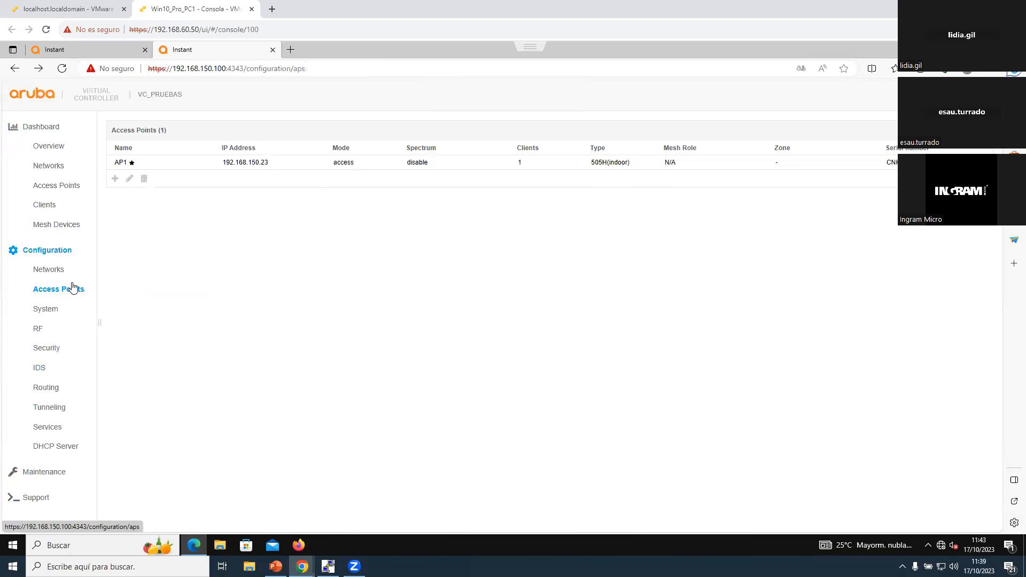
# Step: Reboot access point AP1 from the maintenance settings and confirm the reboot
pyautogui.click(46, 472)
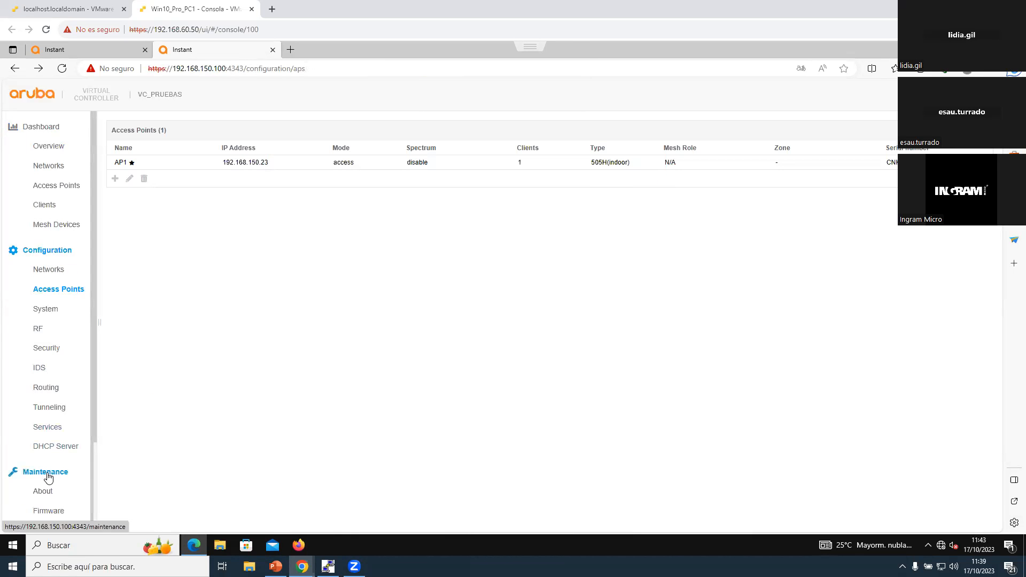
pyautogui.scroll(-3, 52, 336)
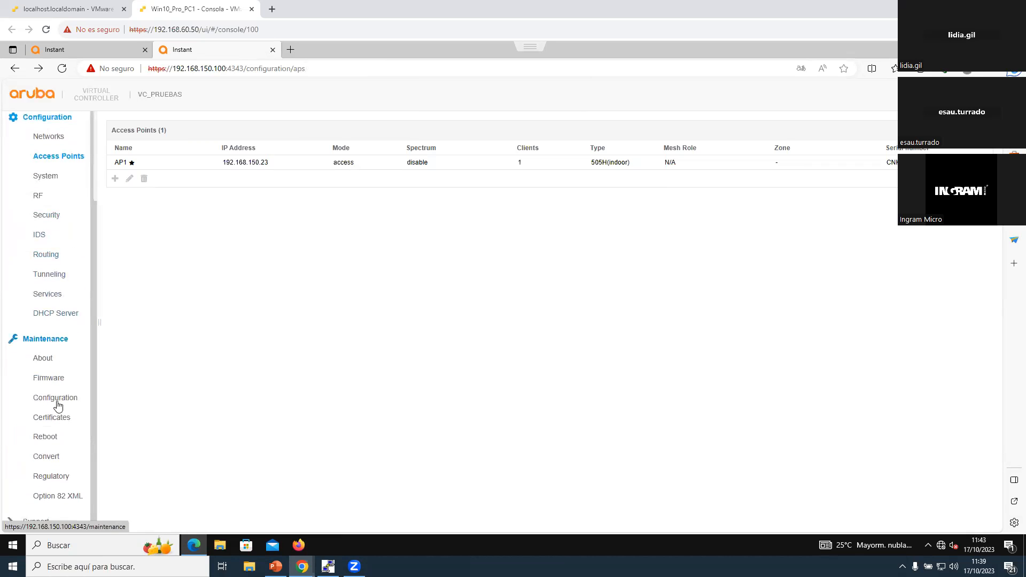
pyautogui.click(45, 437)
pyautogui.click(289, 148)
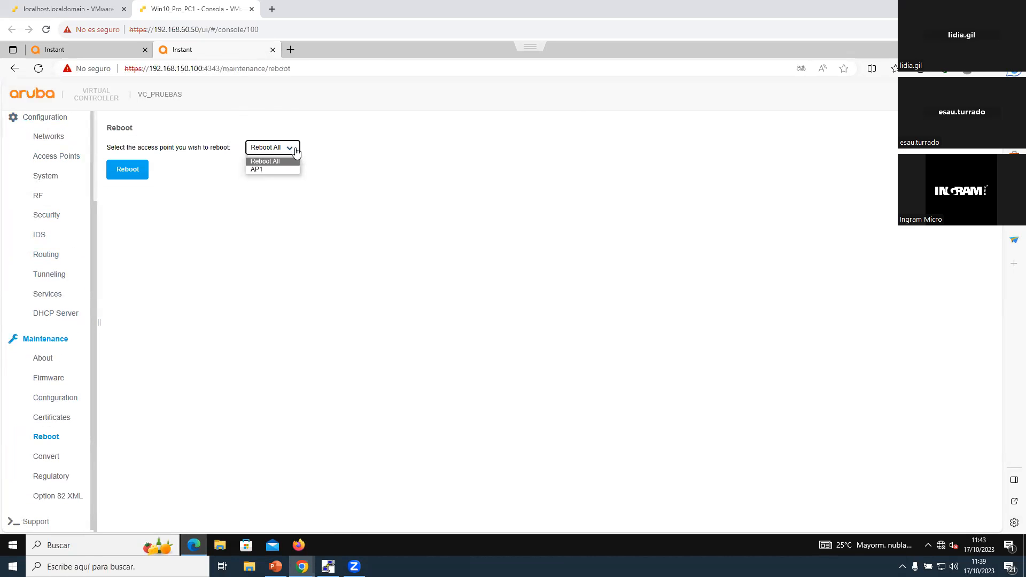
pyautogui.click(283, 170)
pyautogui.click(129, 169)
pyautogui.click(656, 211)
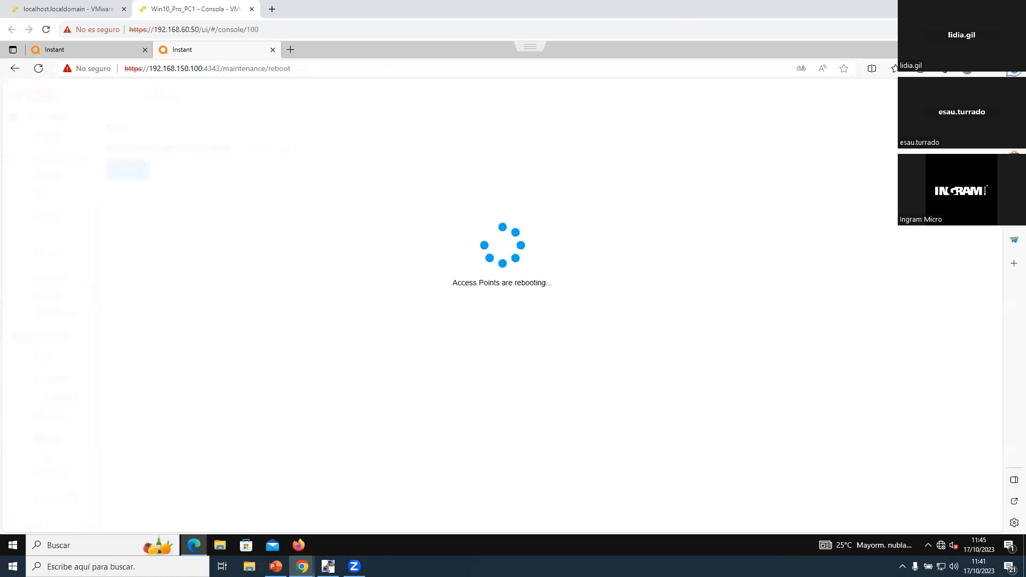
# Step: Open the Command Prompt and run a continuous ping to 192.168.150.23
pyautogui.click(193, 545)
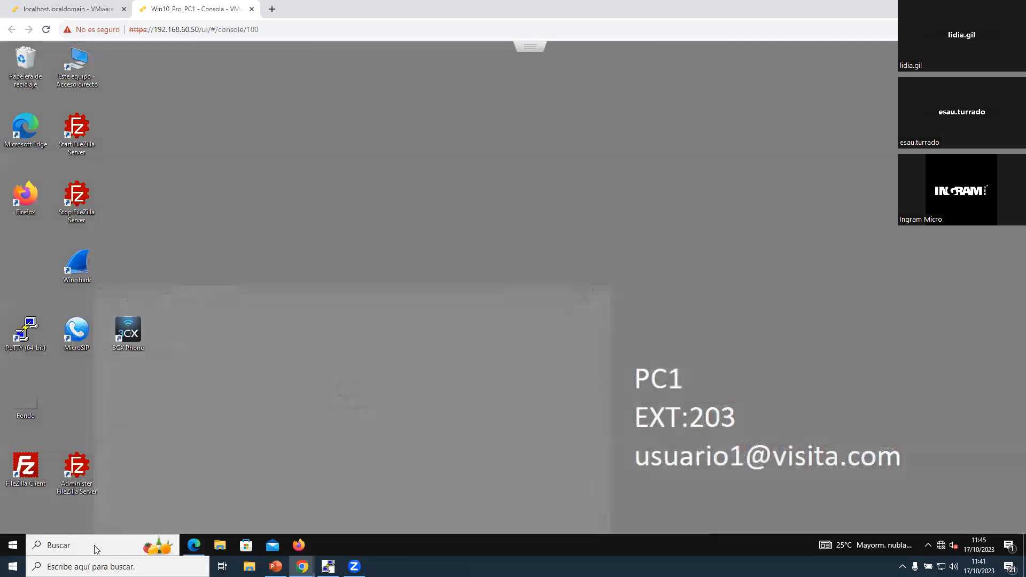
pyautogui.click(131, 542)
pyautogui.write('cmd')
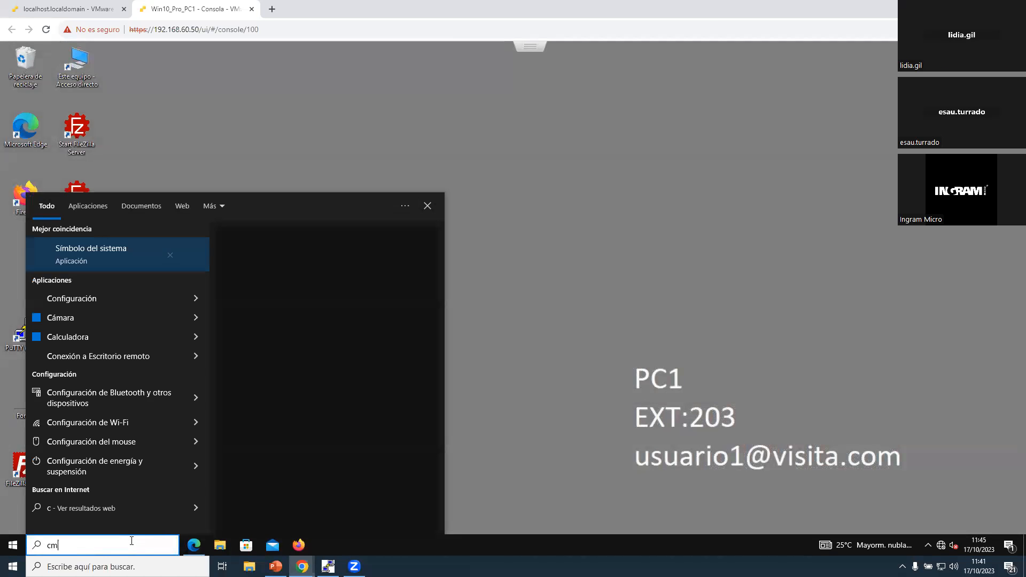
pyautogui.press('Return')
pyautogui.write('ping 192.16')
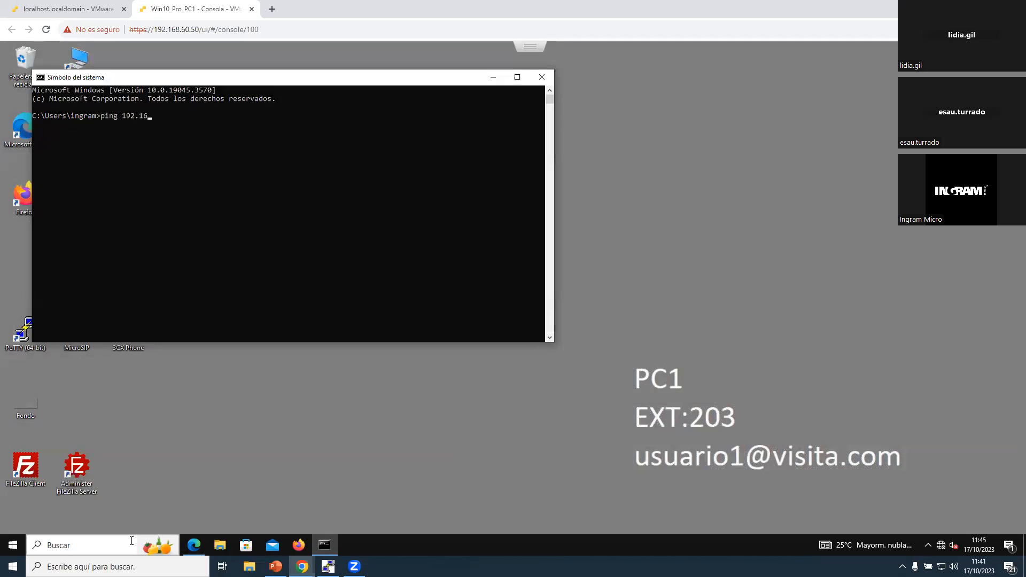
pyautogui.write('8.150.23 -t')
pyautogui.press('Return')
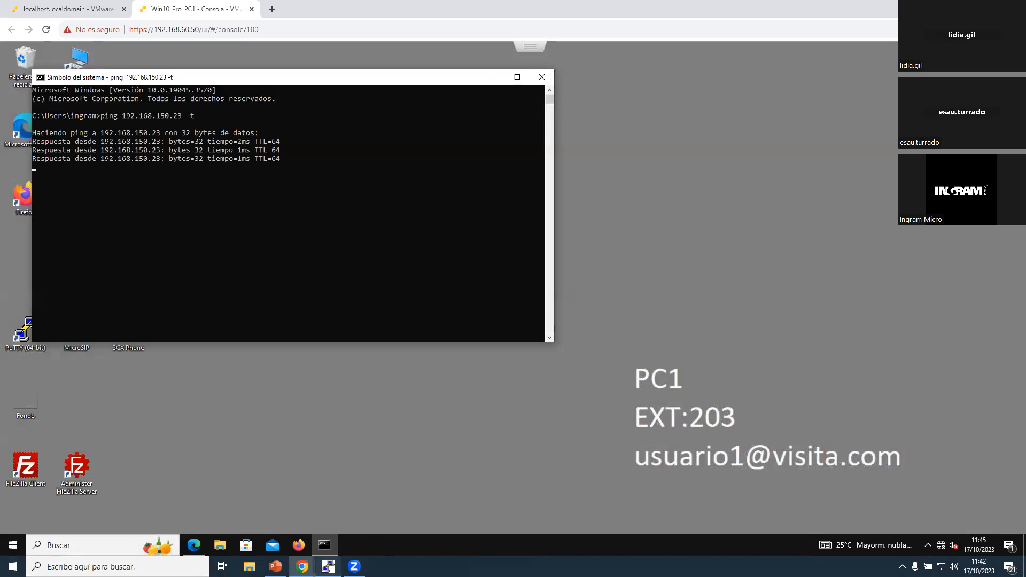
# Step: Switch to the PuTTY COM3 console and examine AP1's boot log for its IP settings and conductor role
pyautogui.hotkey('alt', 'Tab')
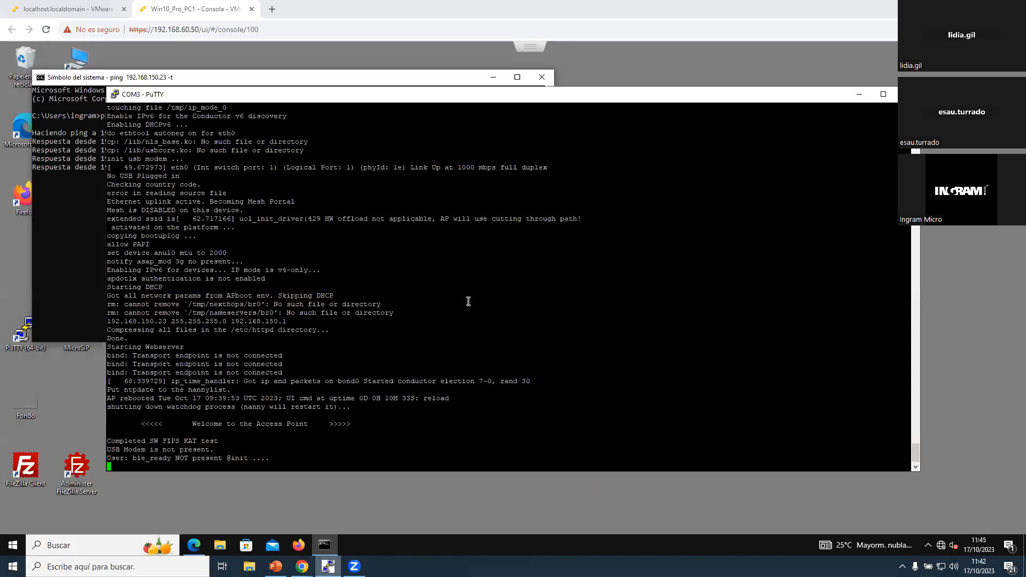
pyautogui.scroll(6, 462, 289)
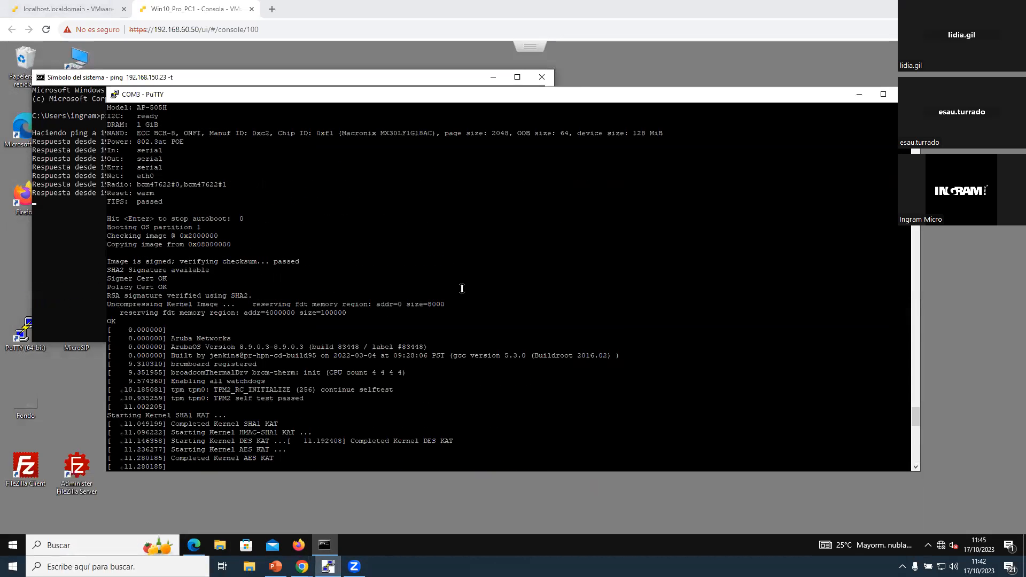
pyautogui.scroll(-6, 456, 298)
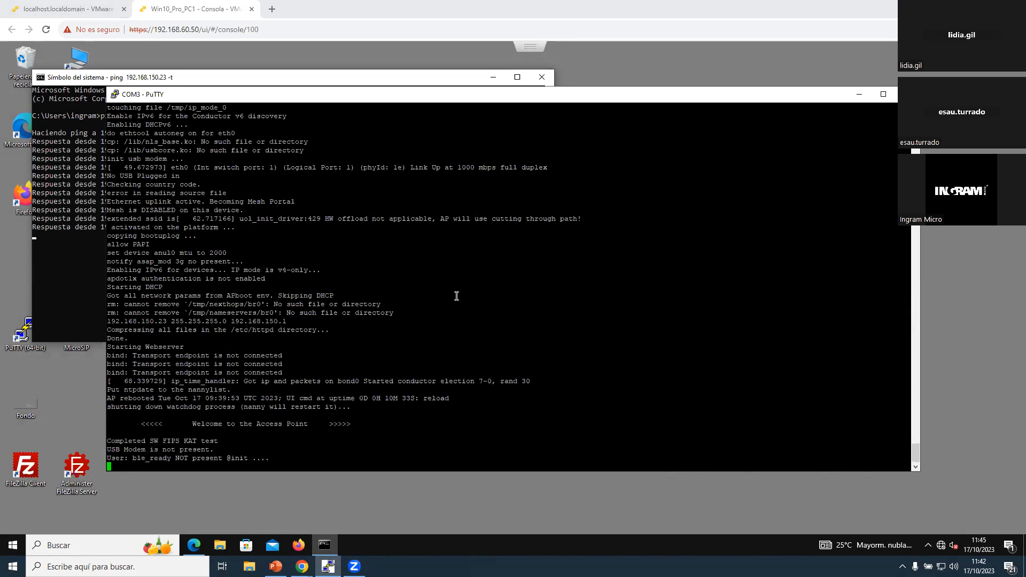
pyautogui.moveTo(234, 457); pyautogui.dragTo(340, 455)
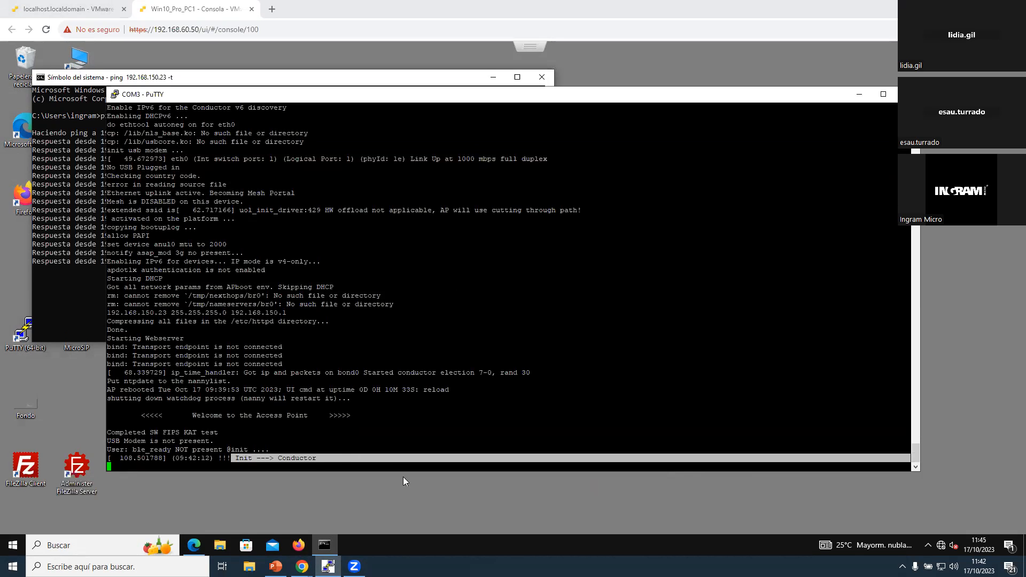
pyautogui.click(332, 514)
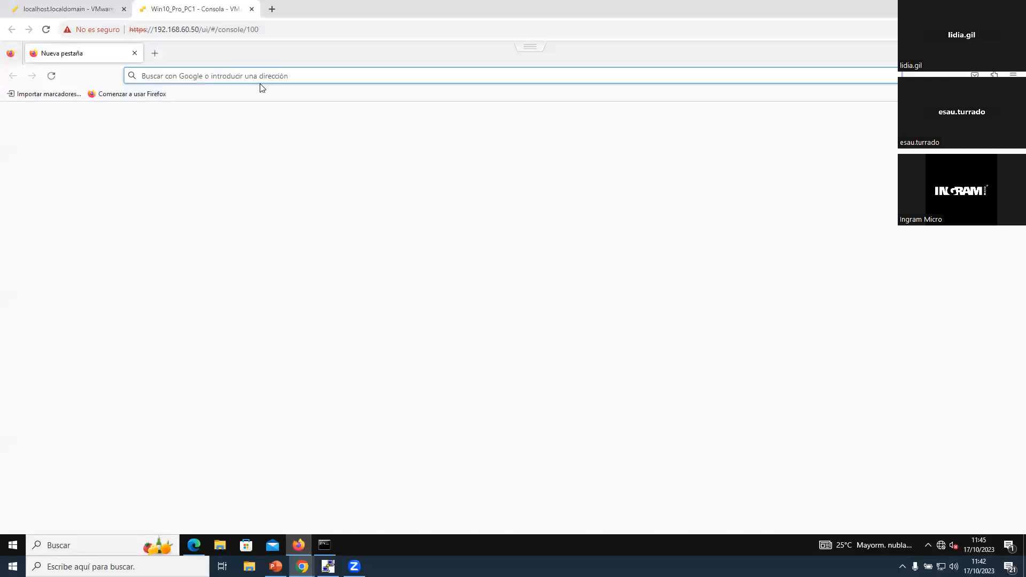
pyautogui.click(134, 54)
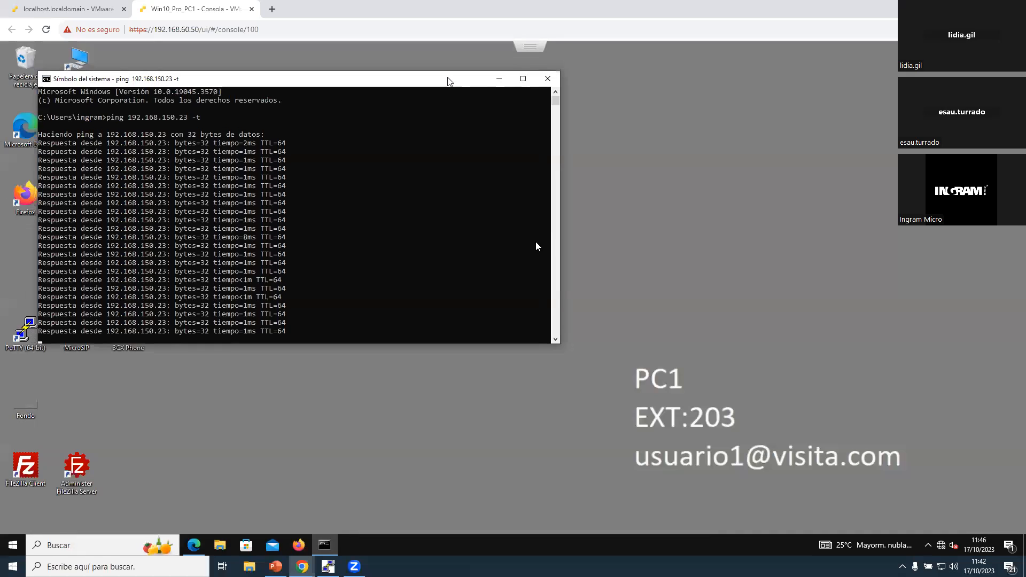
pyautogui.moveTo(448, 79); pyautogui.dragTo(710, 108)
pyautogui.doubleClick(26, 129)
pyautogui.write('https://192.168.150.23:4343')
pyautogui.press('Return')
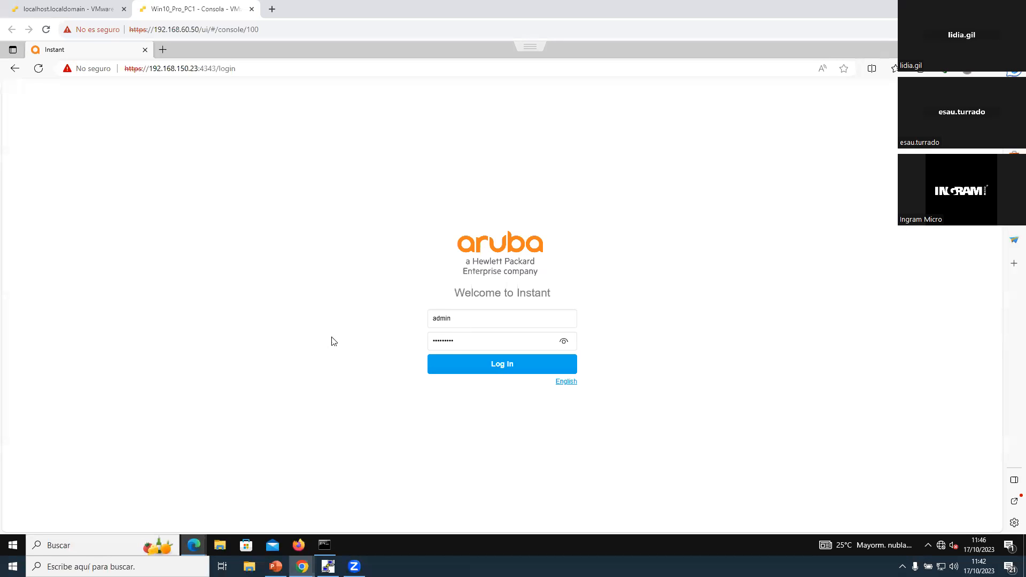
# Step: Log in to the Aruba Instant interface as admin with the account password
pyautogui.doubleClick(459, 345)
pyautogui.write('adm')
pyautogui.press('Return')
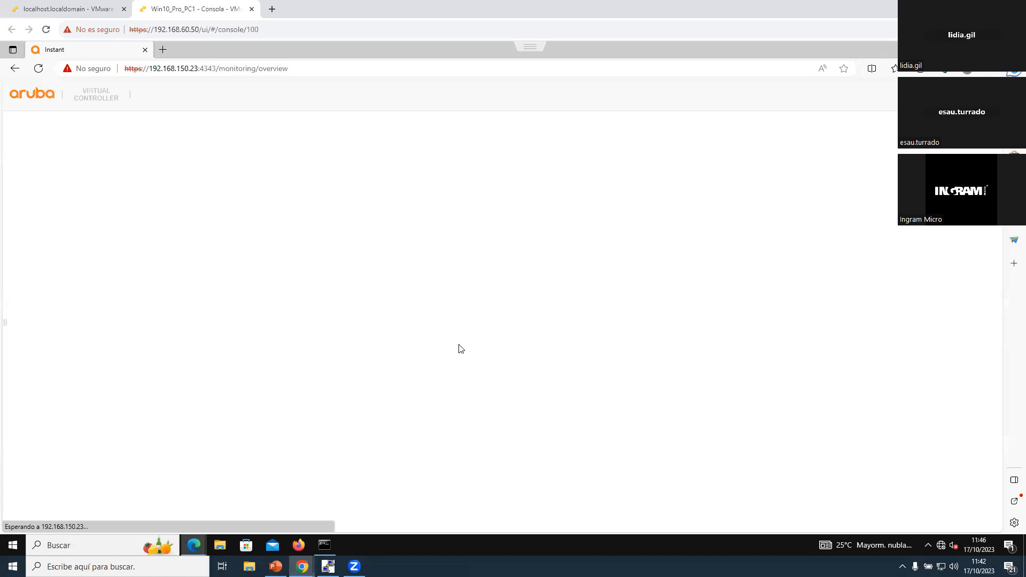
pyautogui.click(653, 298)
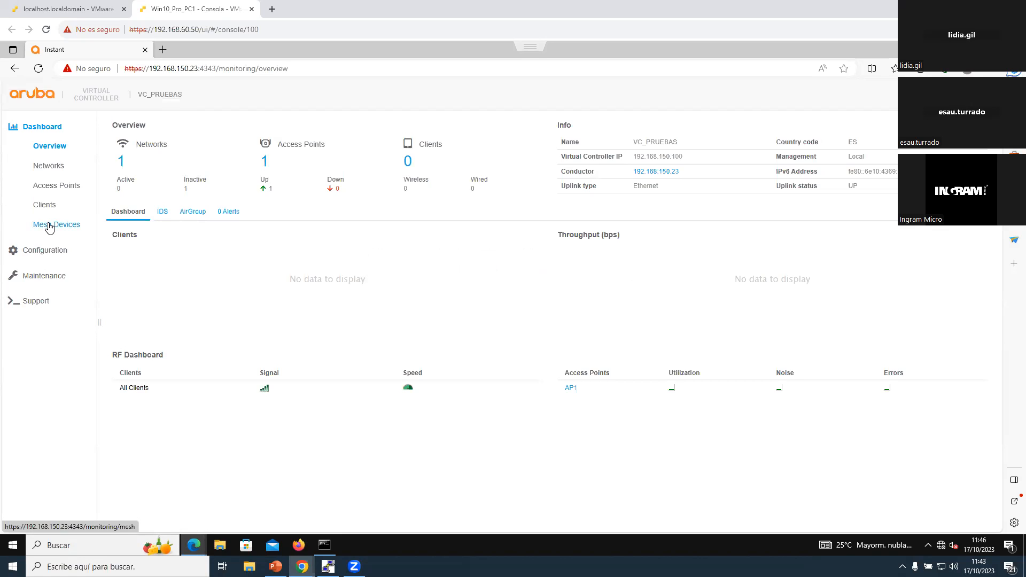
# Step: Examine the current version in the firmware maintenance settings and the manual image file selection, closing the file dialog without choosing a file
pyautogui.click(44, 276)
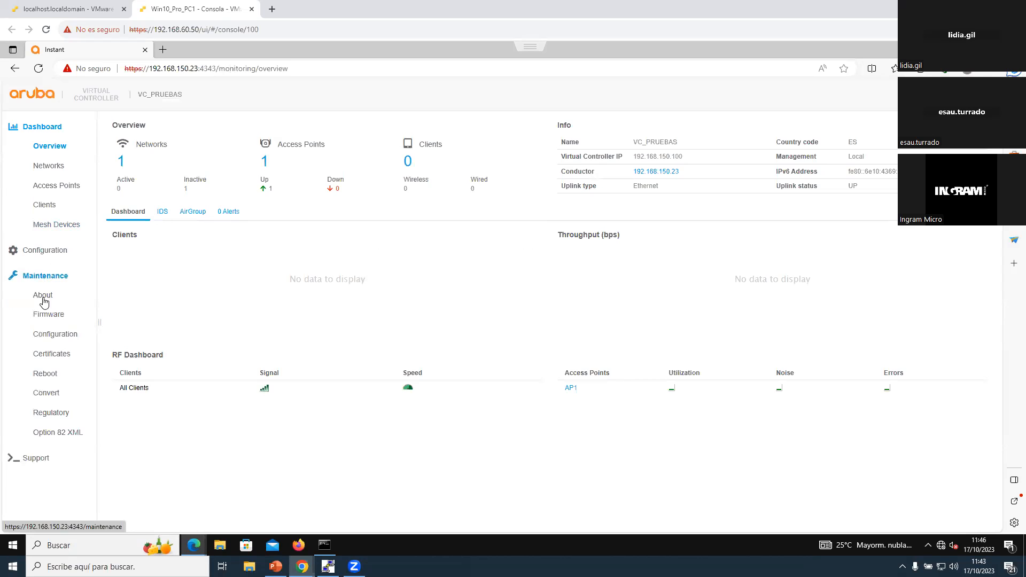
pyautogui.click(46, 316)
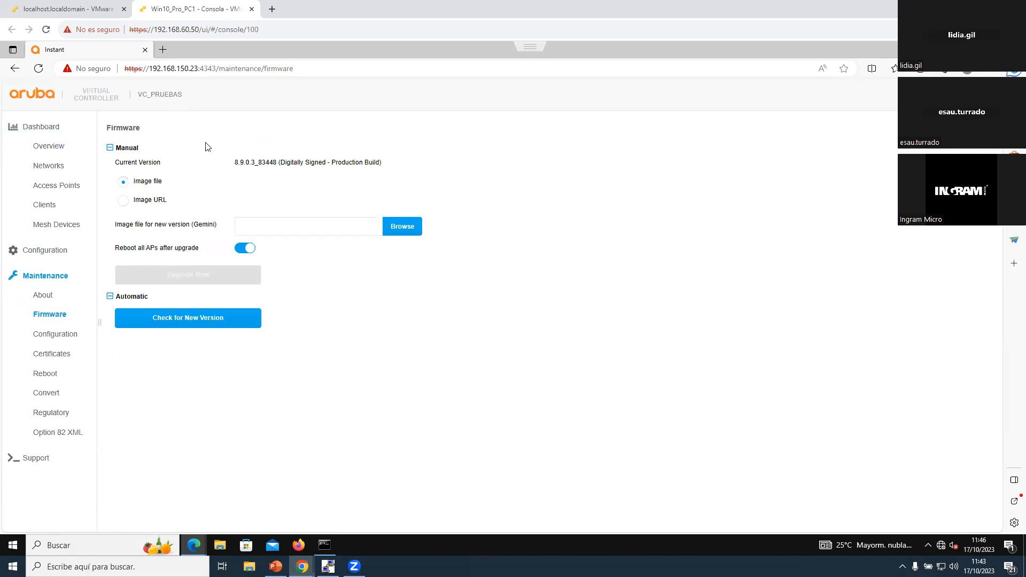
pyautogui.moveTo(234, 162); pyautogui.dragTo(327, 163)
pyautogui.click(337, 165)
pyautogui.click(406, 232)
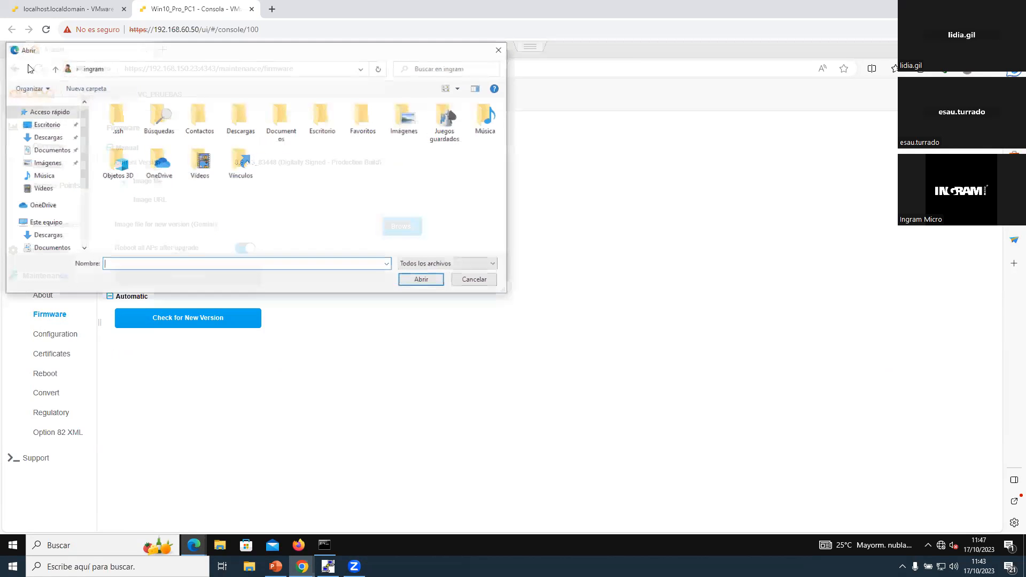
pyautogui.click(493, 52)
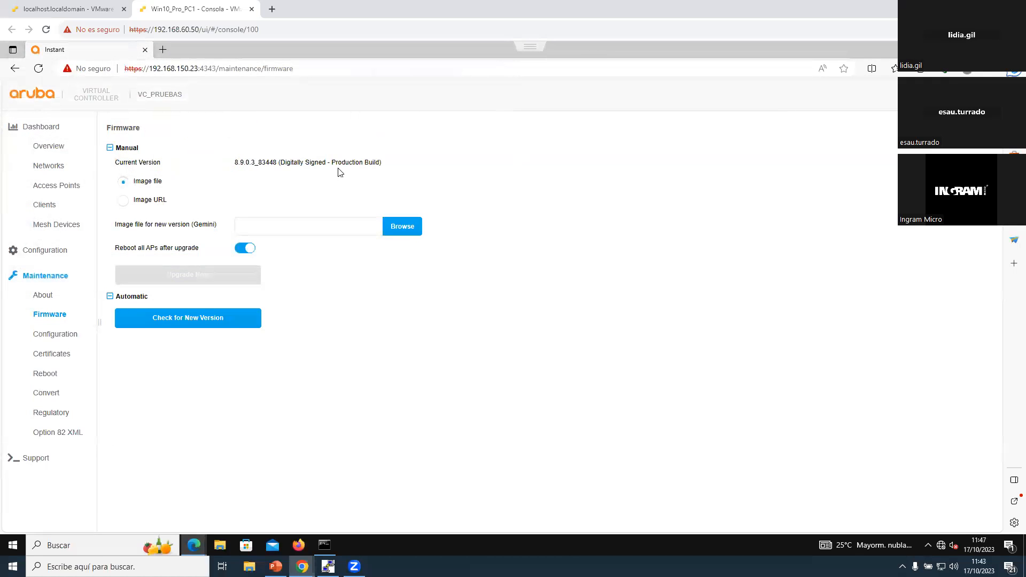
# Step: Check online for a new firmware version and examine the version offered
pyautogui.click(193, 324)
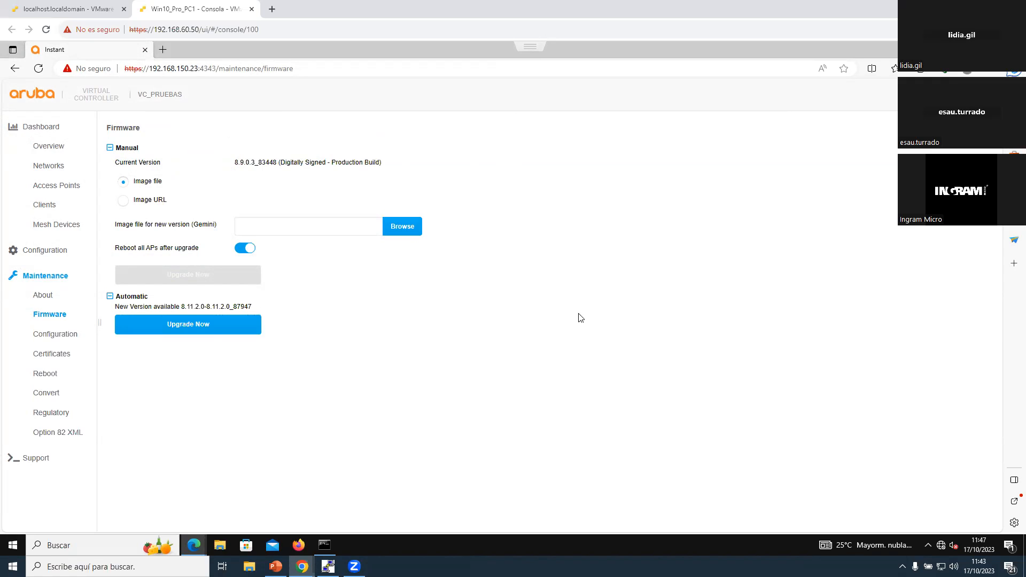
pyautogui.moveTo(112, 309); pyautogui.dragTo(270, 308)
pyautogui.click(295, 322)
# Step: In the PuTTY COM3 console, stop the second access point's autoboot, run factory_reset and start it with boot
pyautogui.click(328, 566)
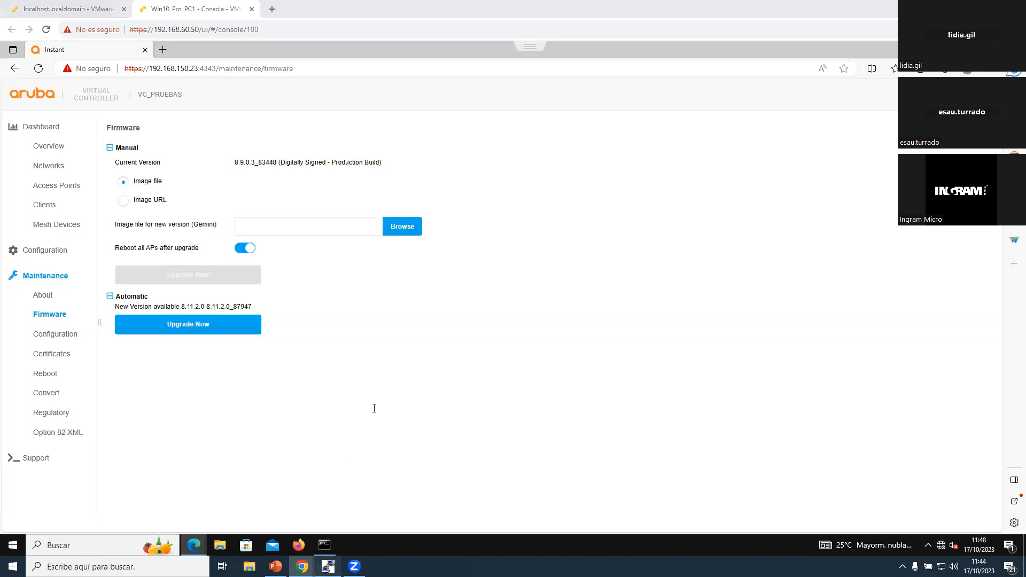
pyautogui.click(376, 404)
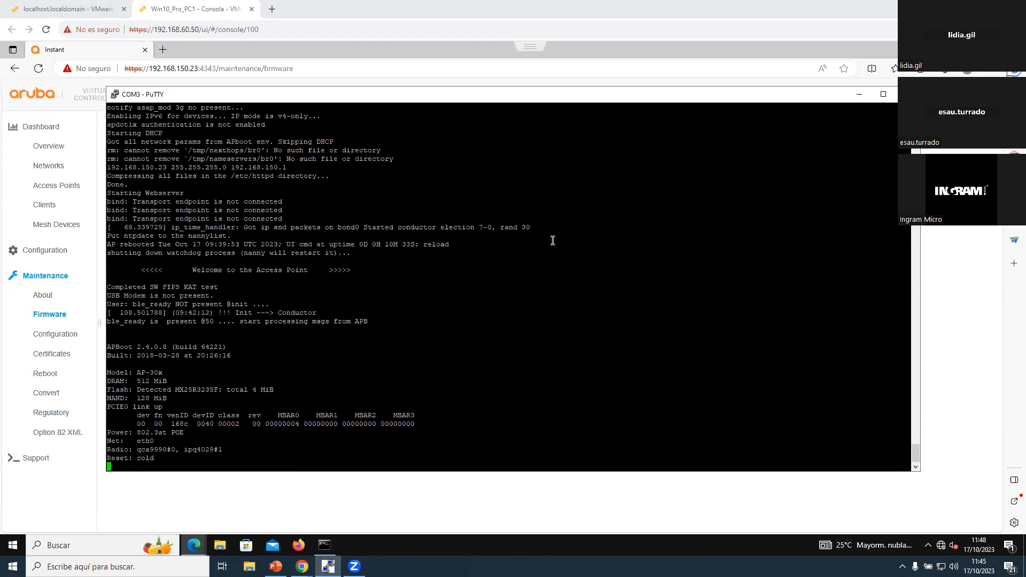
pyautogui.press('Return')
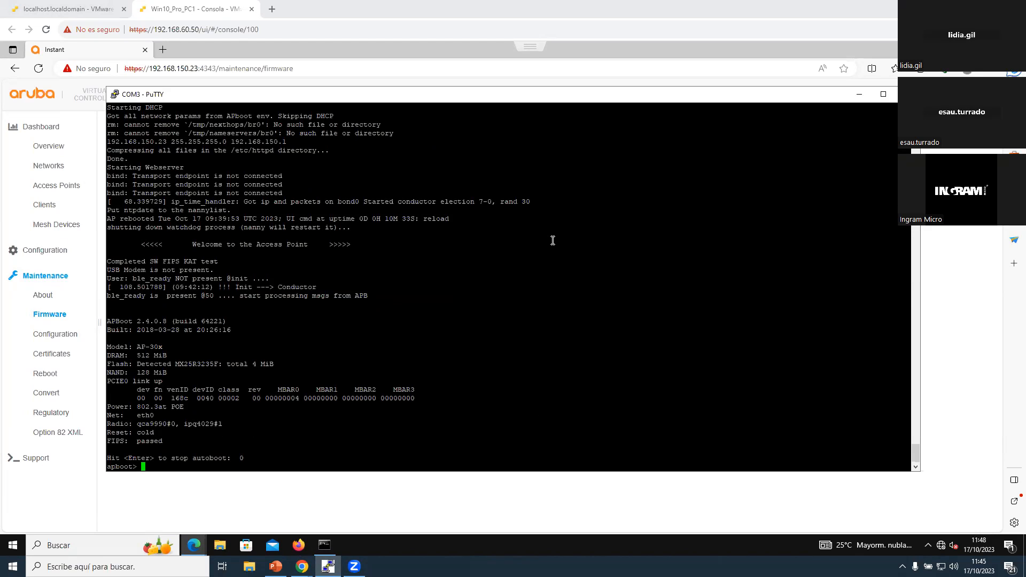
pyautogui.write('factory_reset')
pyautogui.press('Return')
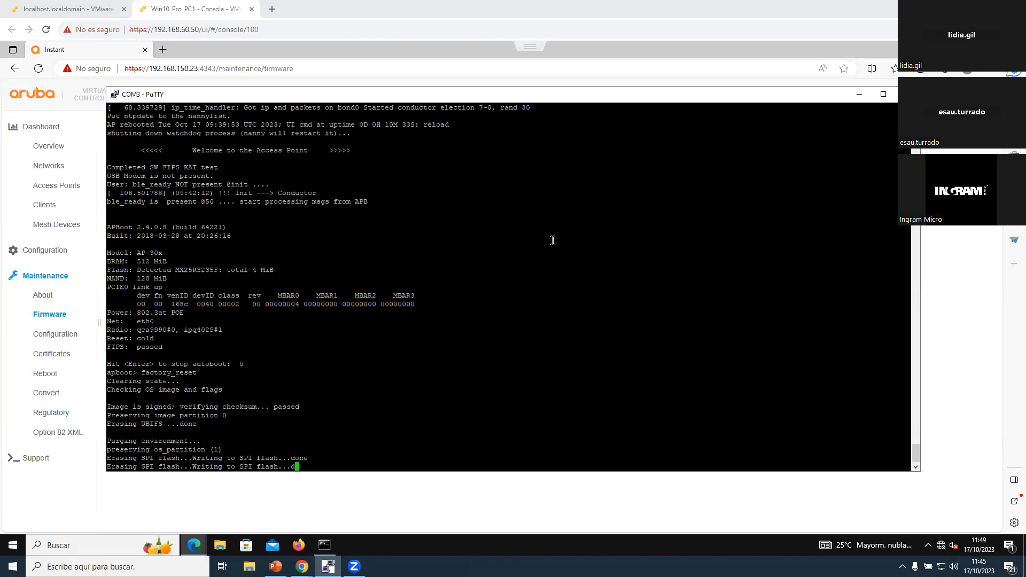
pyautogui.write('boot> b')
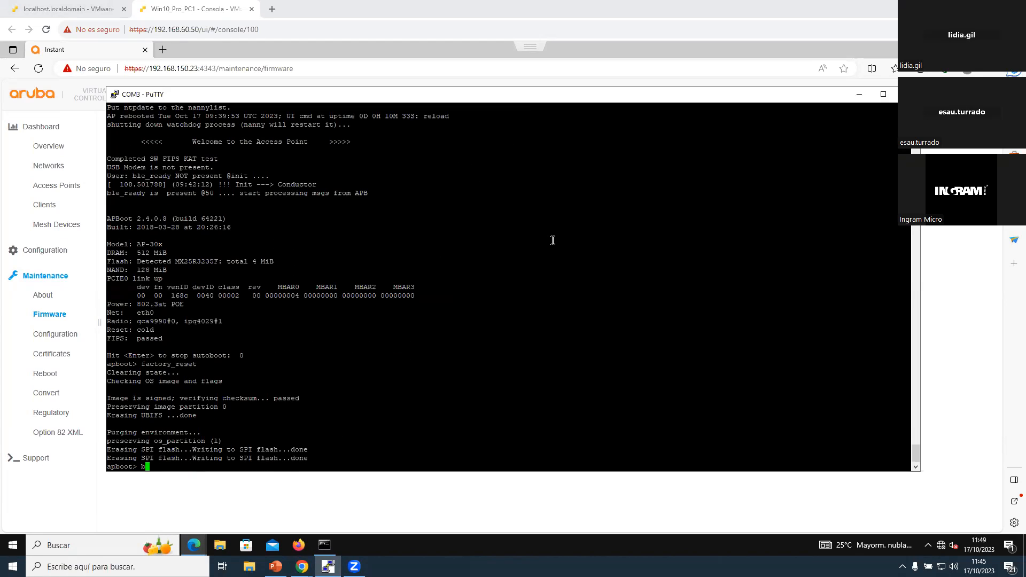
pyautogui.press('Return')
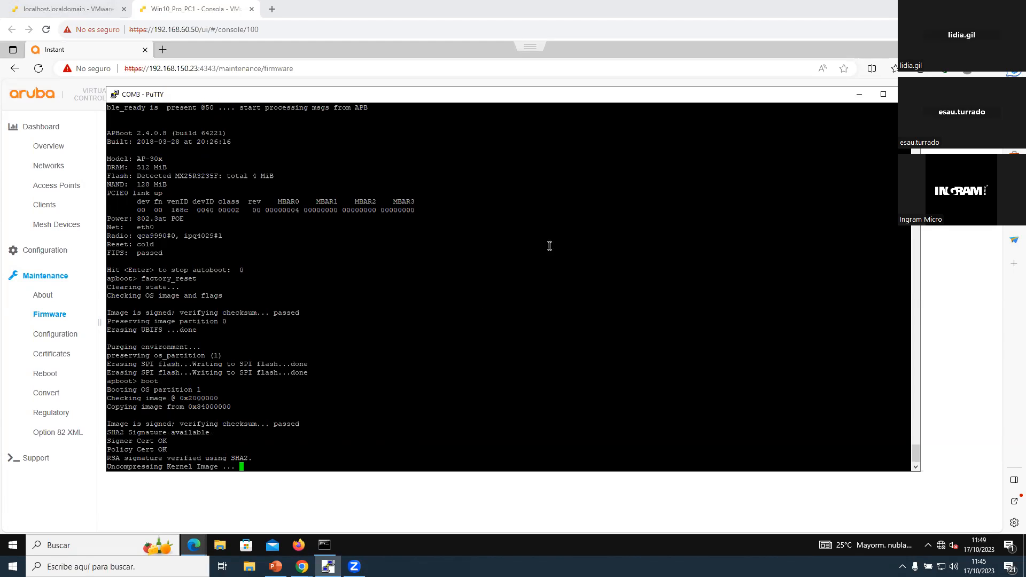
# Step: Examine the current firmware version in the web interface, and the second access point's console log for its DHCP lease and cluster role
pyautogui.click(66, 487)
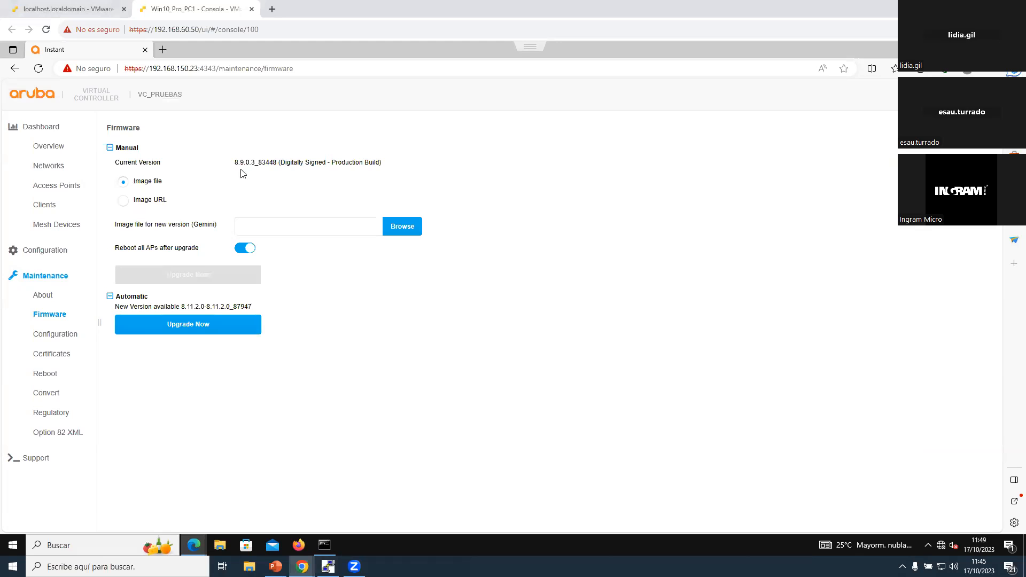
pyautogui.moveTo(235, 161); pyautogui.dragTo(311, 163)
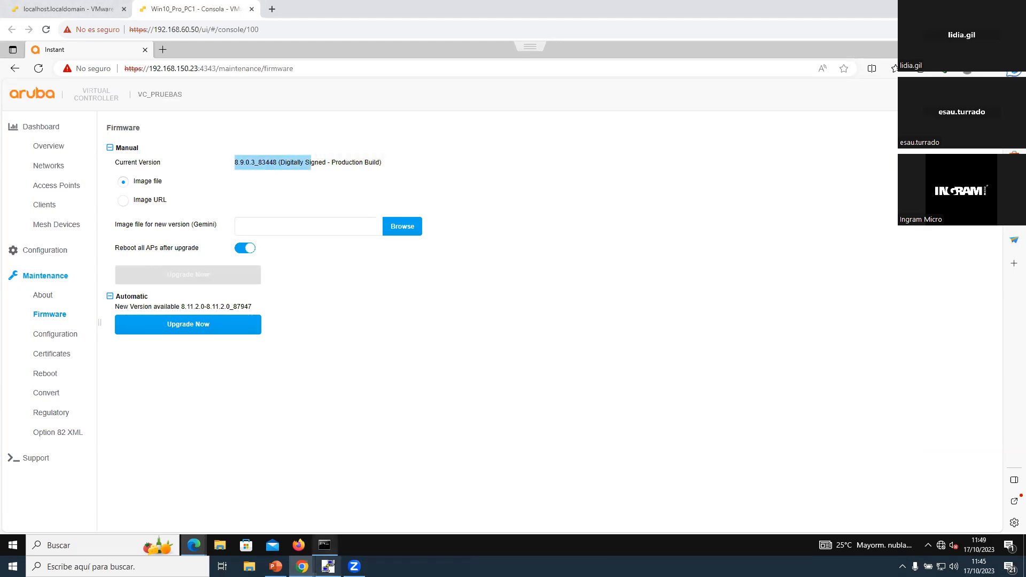
pyautogui.click(324, 545)
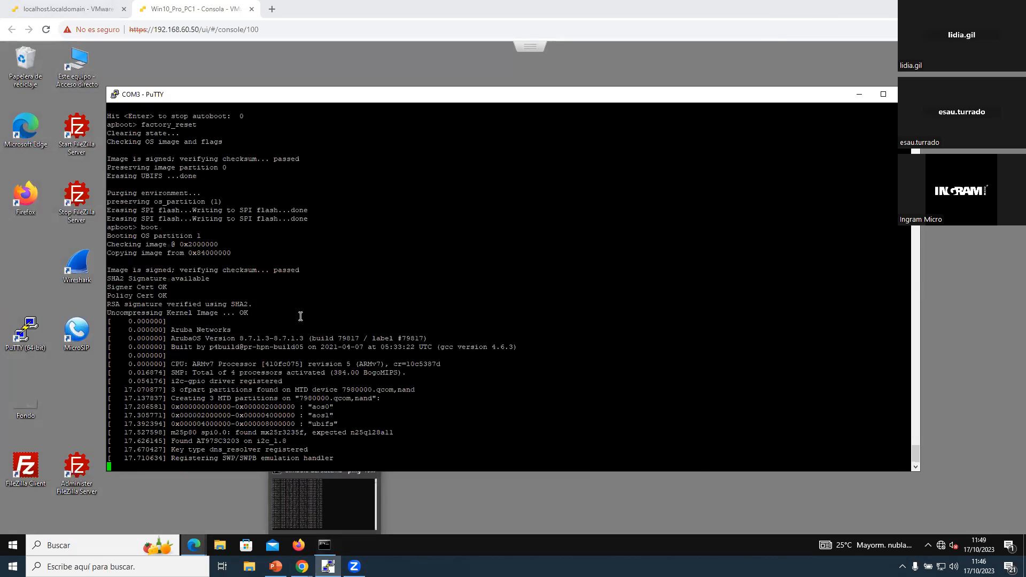
pyautogui.moveTo(196, 219); pyautogui.dragTo(675, 227)
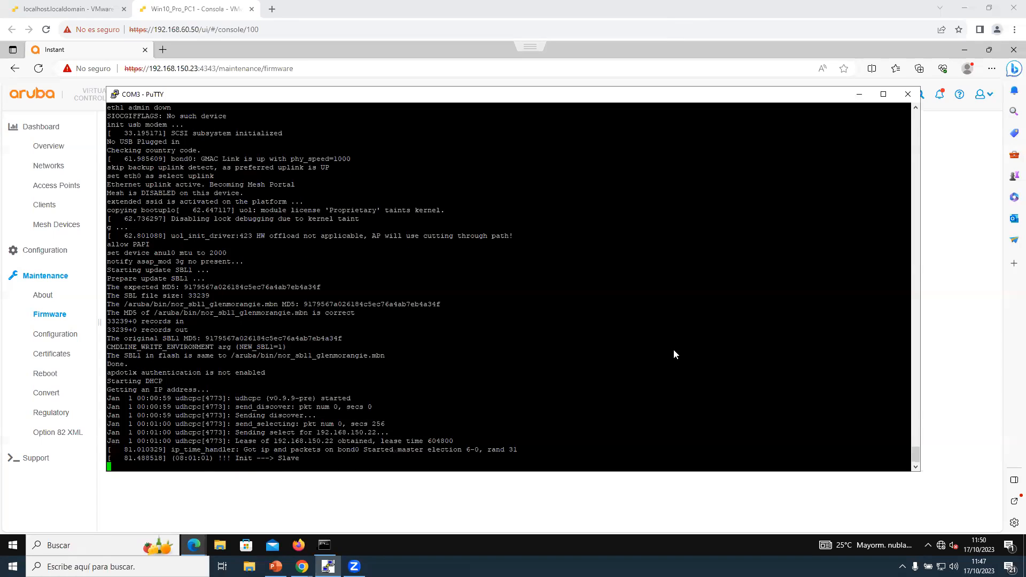
pyautogui.moveTo(144, 455); pyautogui.dragTo(412, 437)
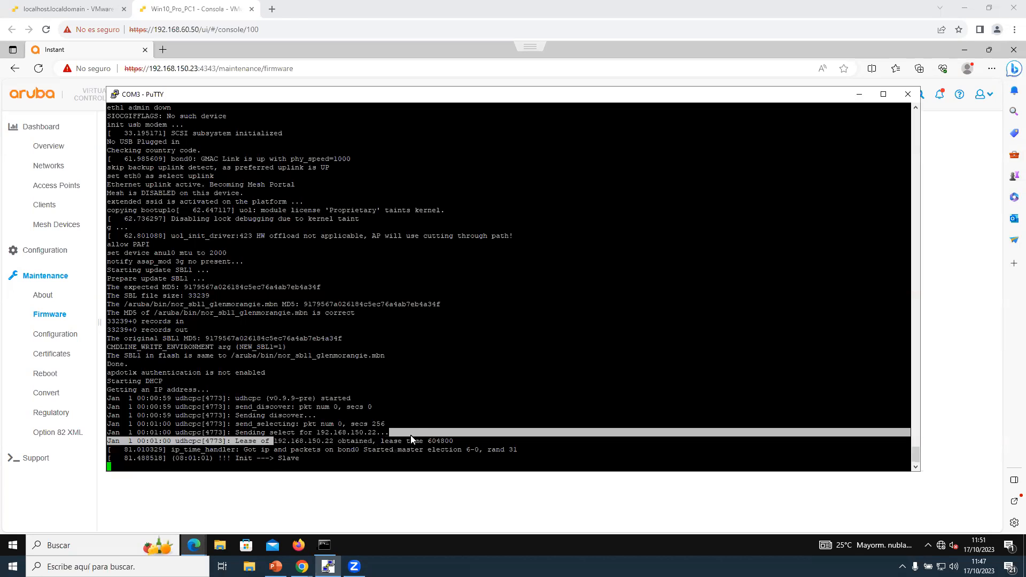
pyautogui.moveTo(320, 459); pyautogui.dragTo(251, 459)
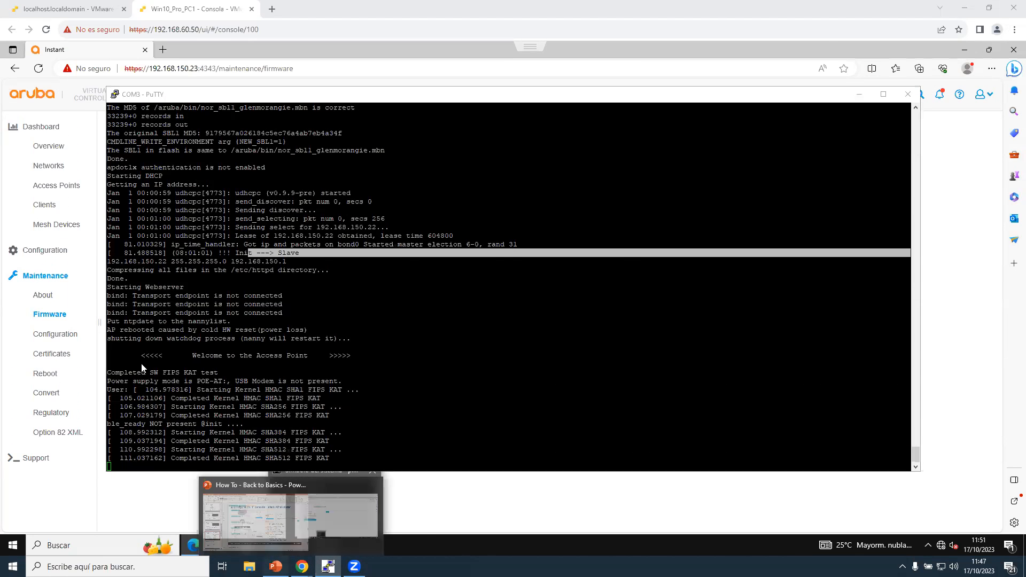
# Step: Switch to the PowerPoint presentation and display slide 13 on configuring the SSID "Empleados"
pyautogui.click(273, 566)
pyautogui.click(74, 482)
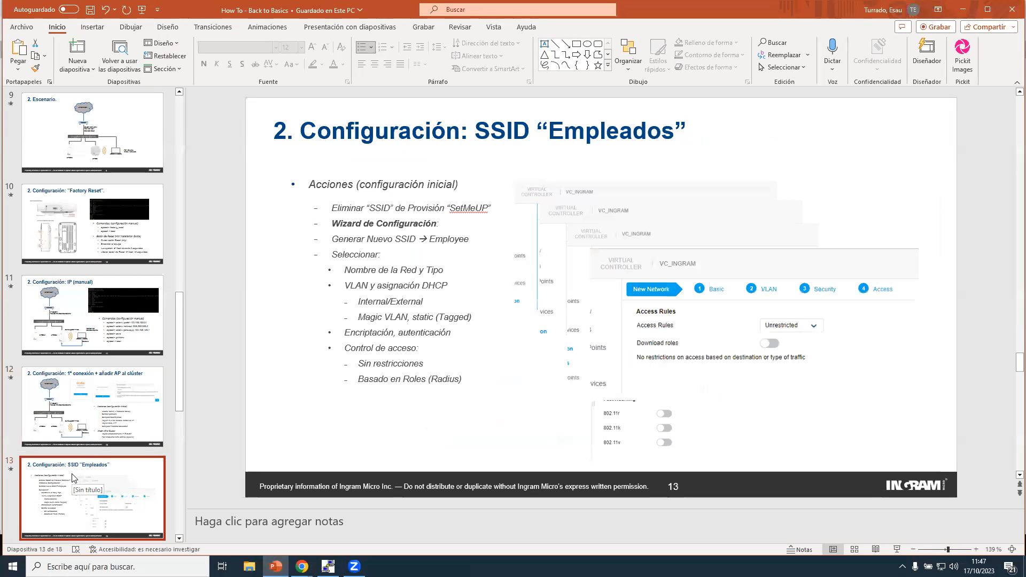
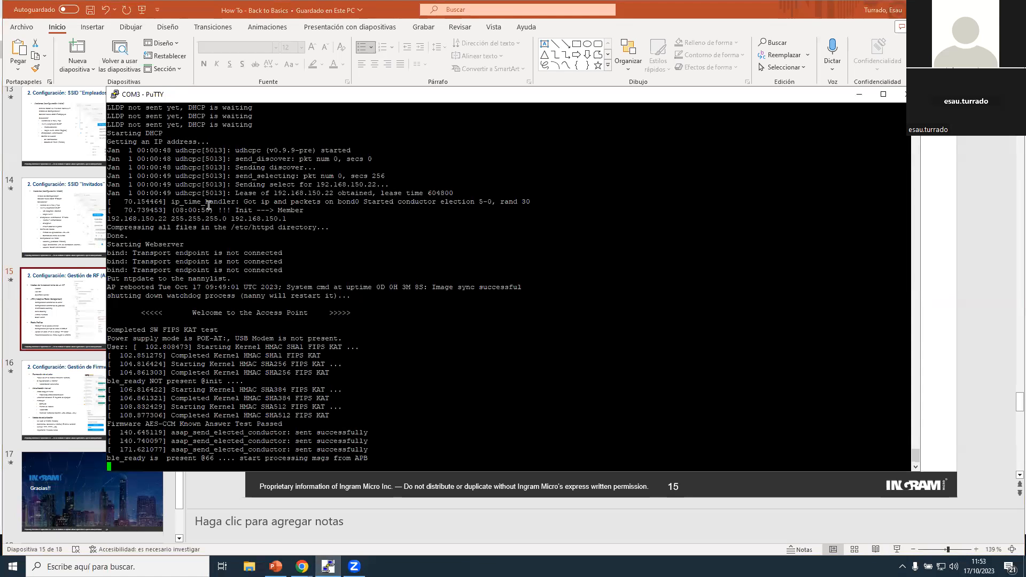
# Step: Check the second access point's cluster role in the console log, and examine its details in the Aruba web interface
pyautogui.moveTo(208, 210); pyautogui.dragTo(359, 208)
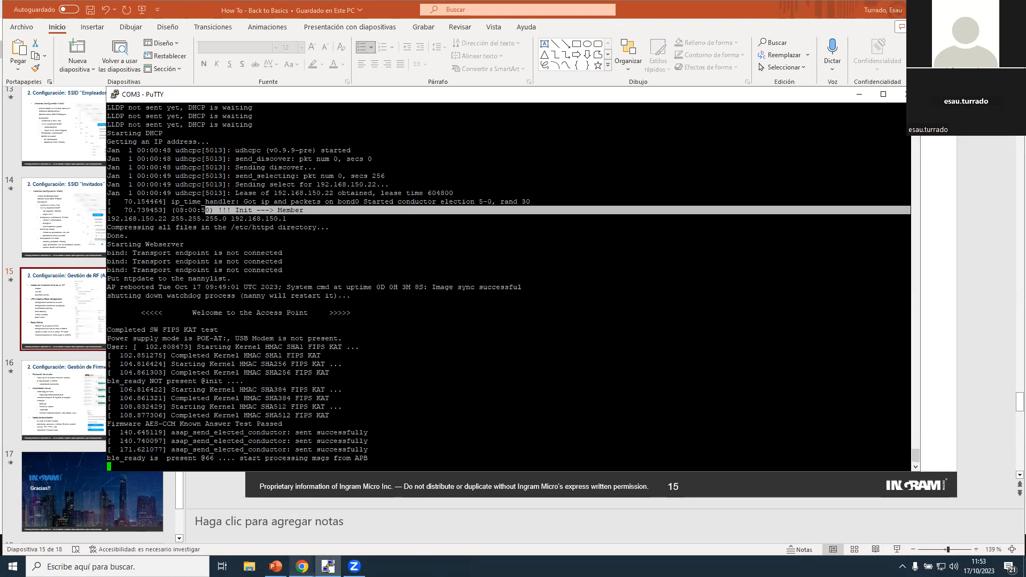
pyautogui.click(302, 566)
pyautogui.click(358, 521)
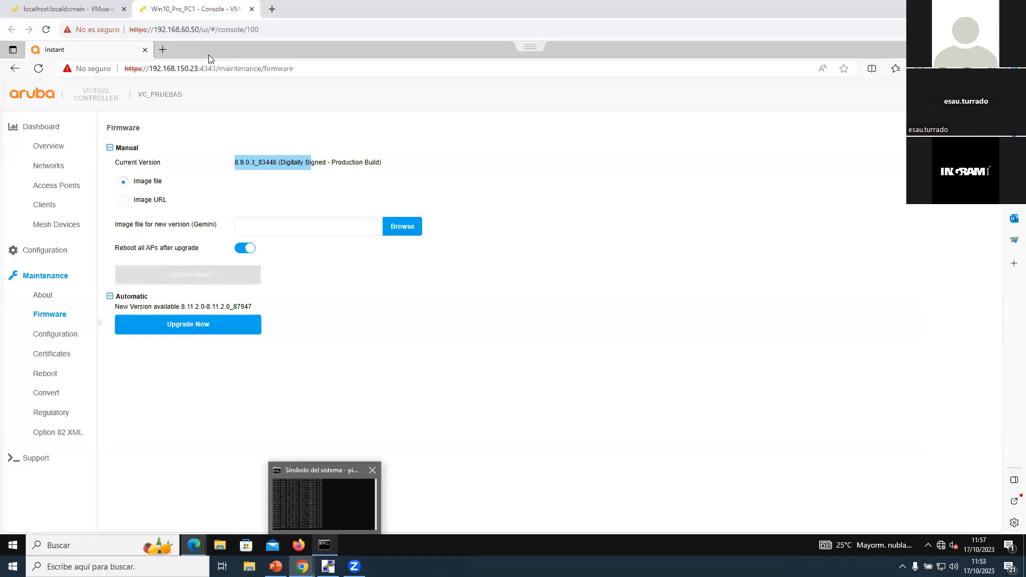
pyautogui.click(49, 149)
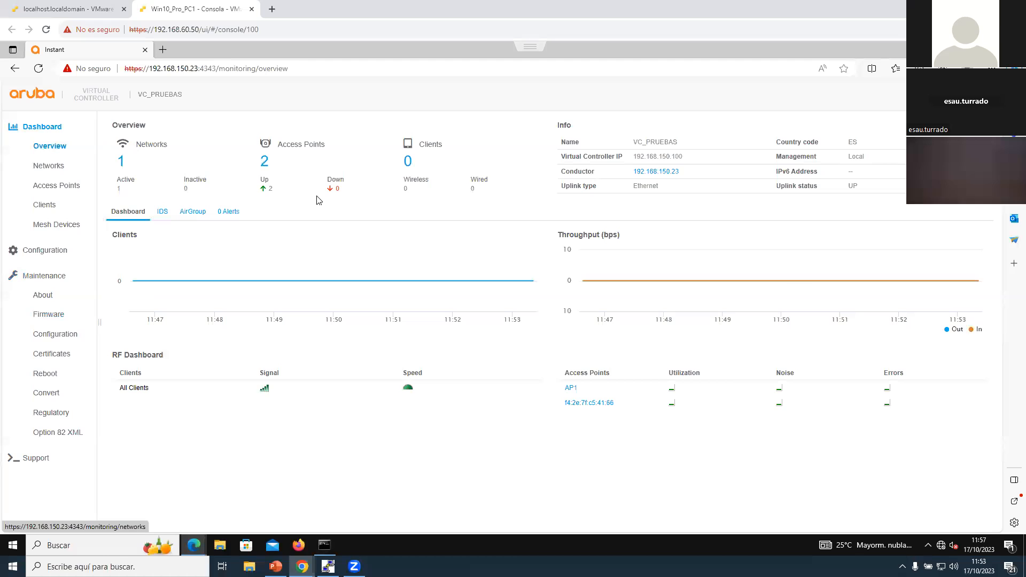
pyautogui.click(264, 163)
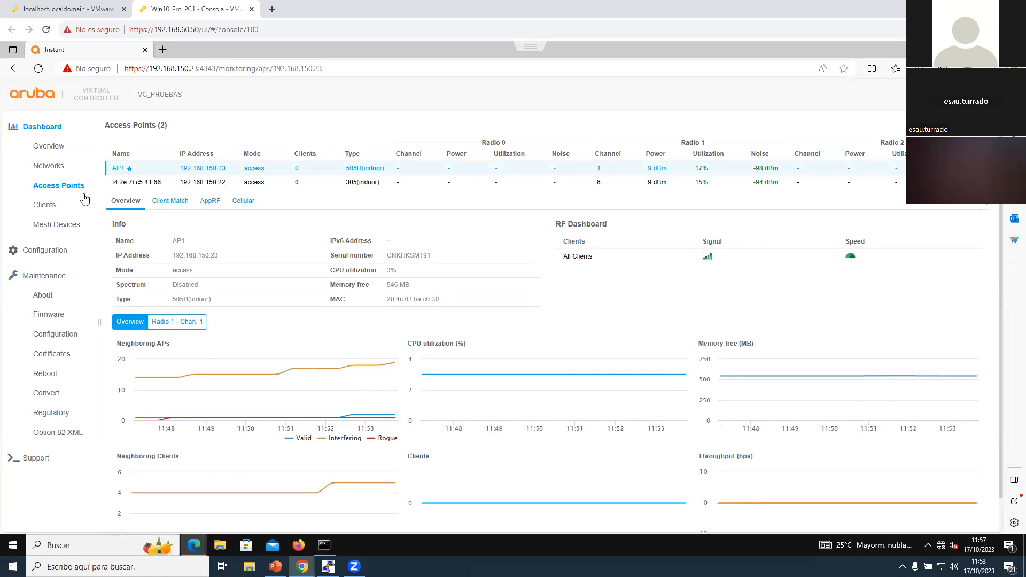
pyautogui.click(118, 183)
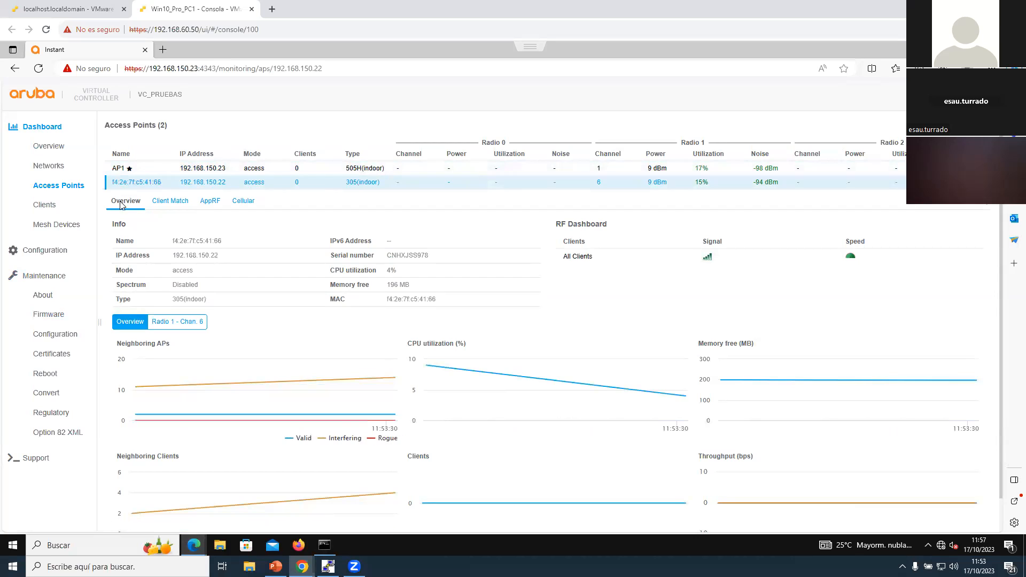
# Step: Edit the second access point (192.168.150.22) in the configuration and name it AP2
pyautogui.click(54, 251)
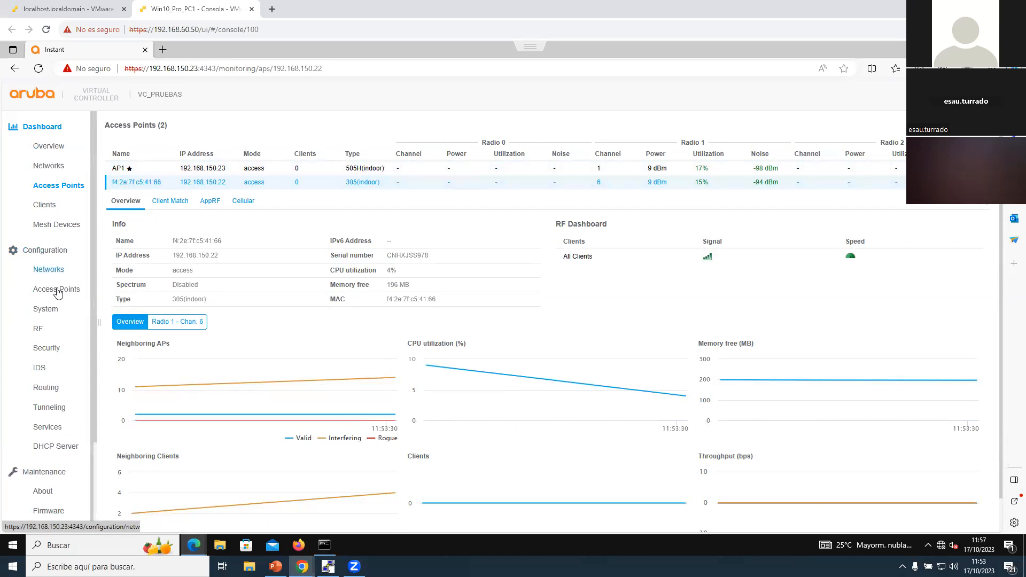
pyautogui.click(64, 289)
pyautogui.click(168, 175)
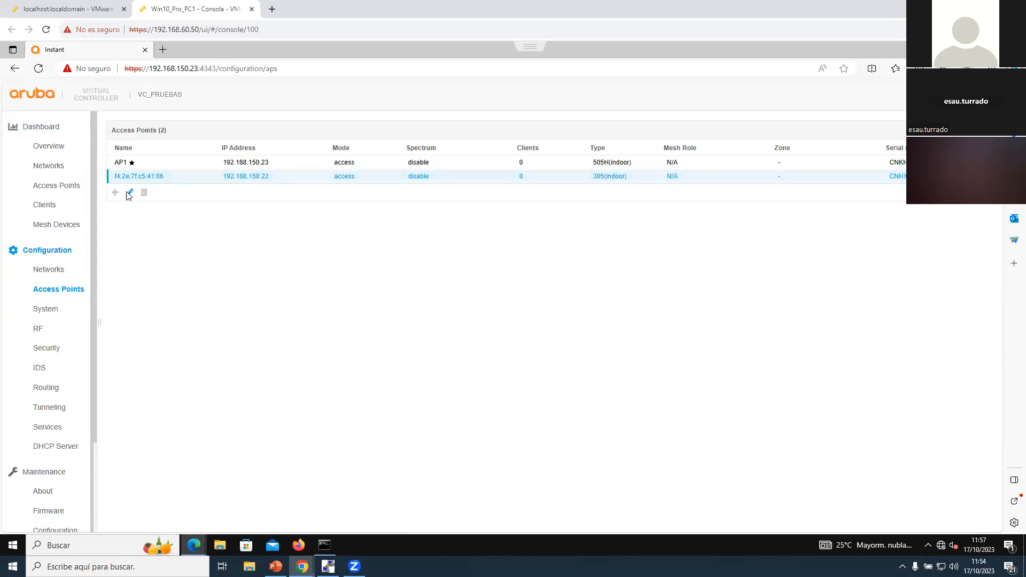
pyautogui.click(130, 193)
pyautogui.hotkey('ctrl', 'a')
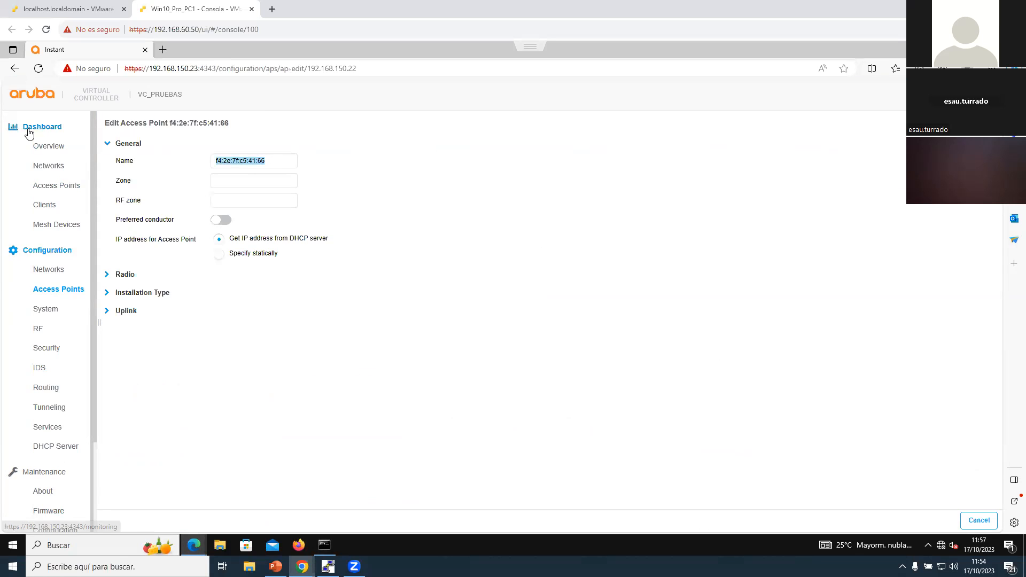
pyautogui.write('AP2')
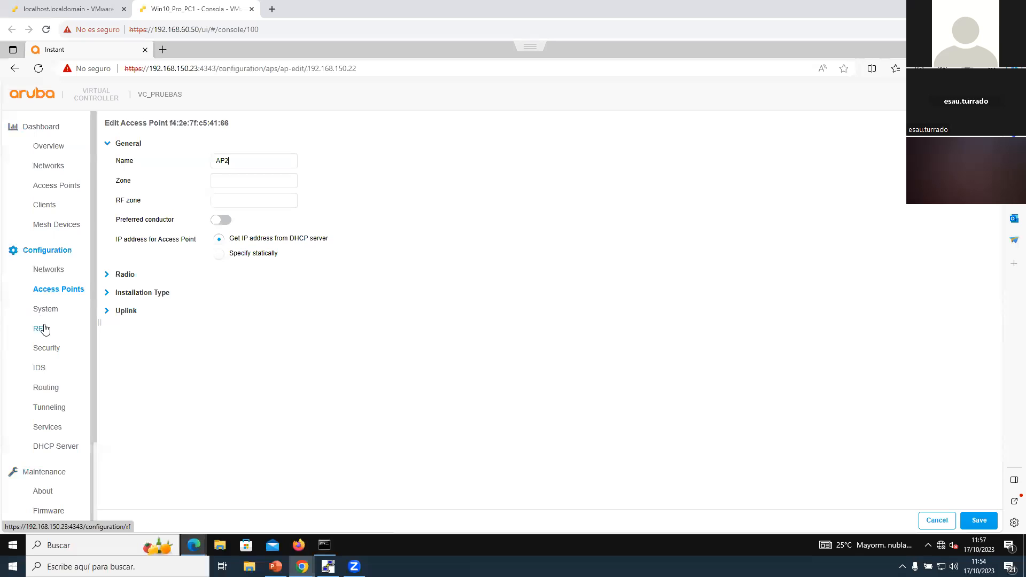
# Step: Try static IP addressing for AP2, set it back to getting its address from the DHCP server, and save the changes
pyautogui.click(220, 254)
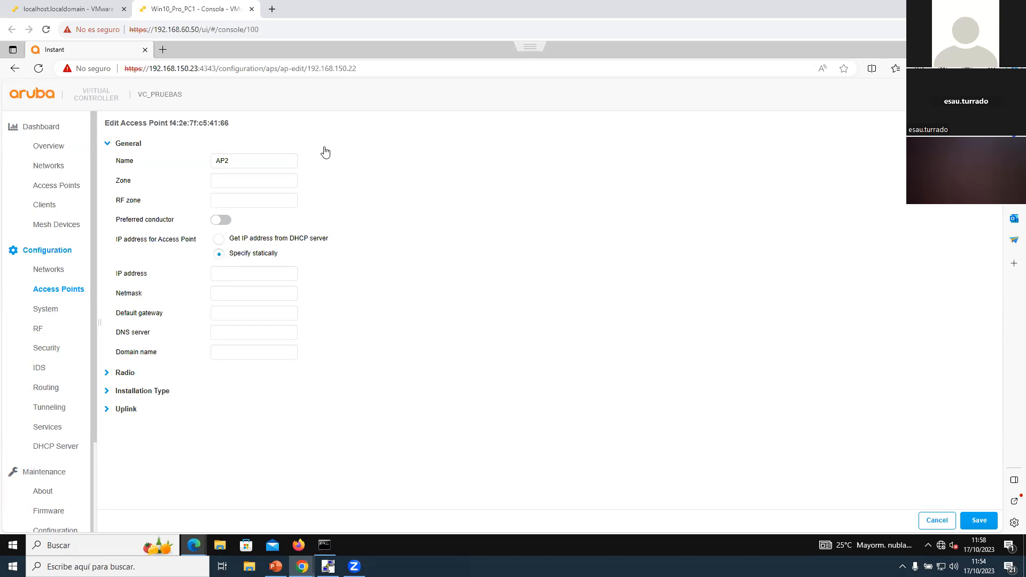
pyautogui.click(978, 520)
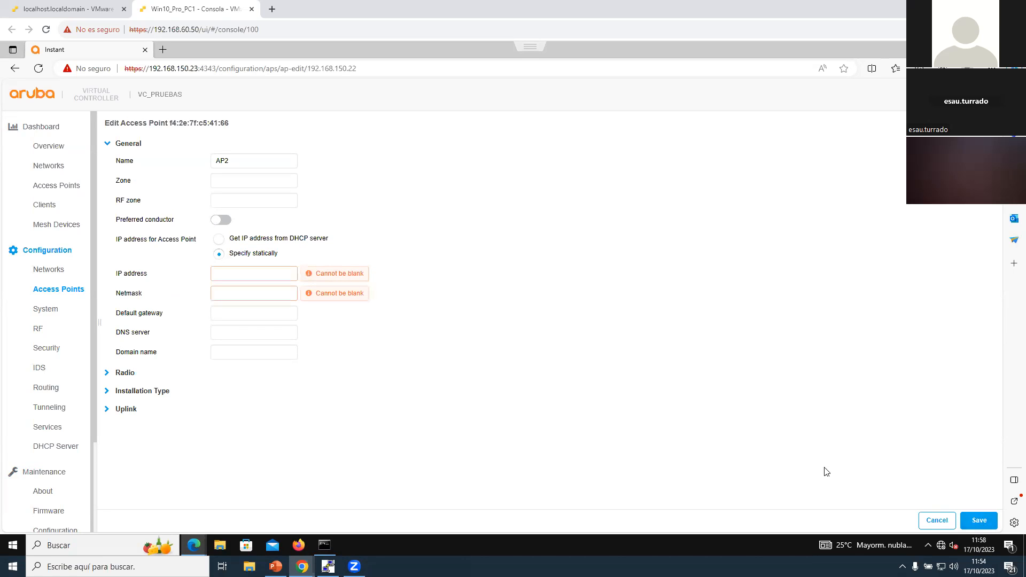
pyautogui.click(222, 238)
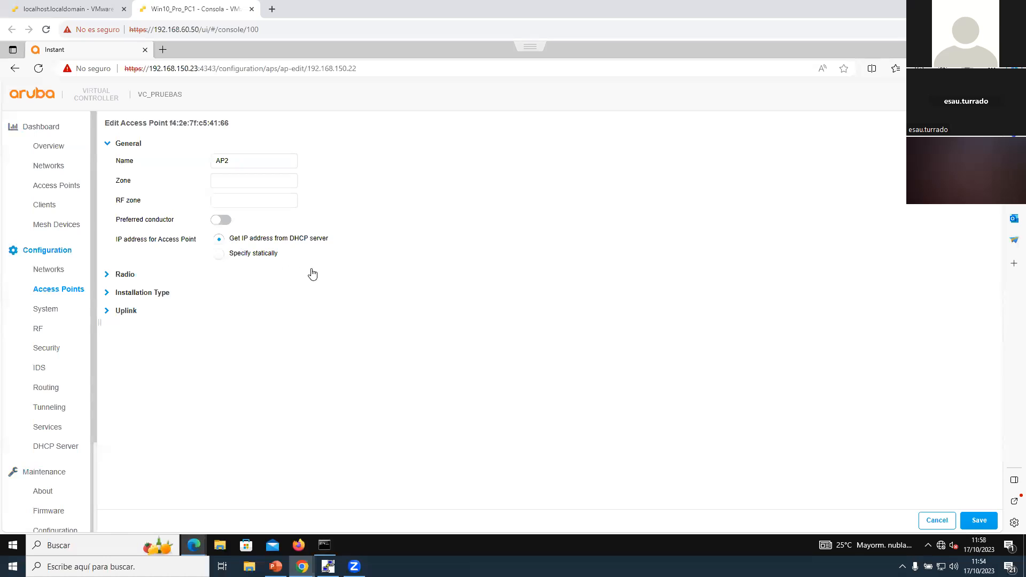
pyautogui.click(978, 520)
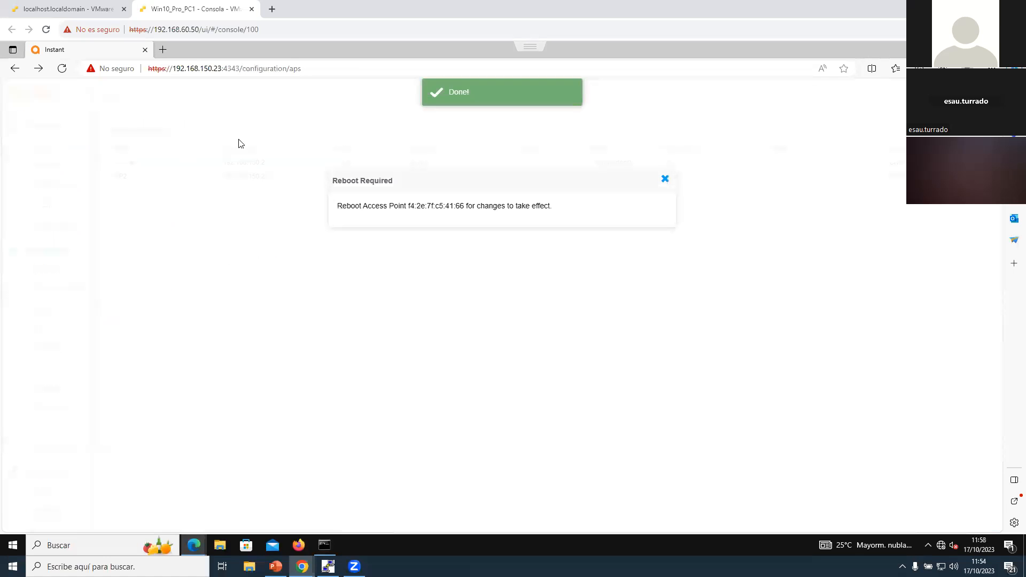
pyautogui.click(664, 178)
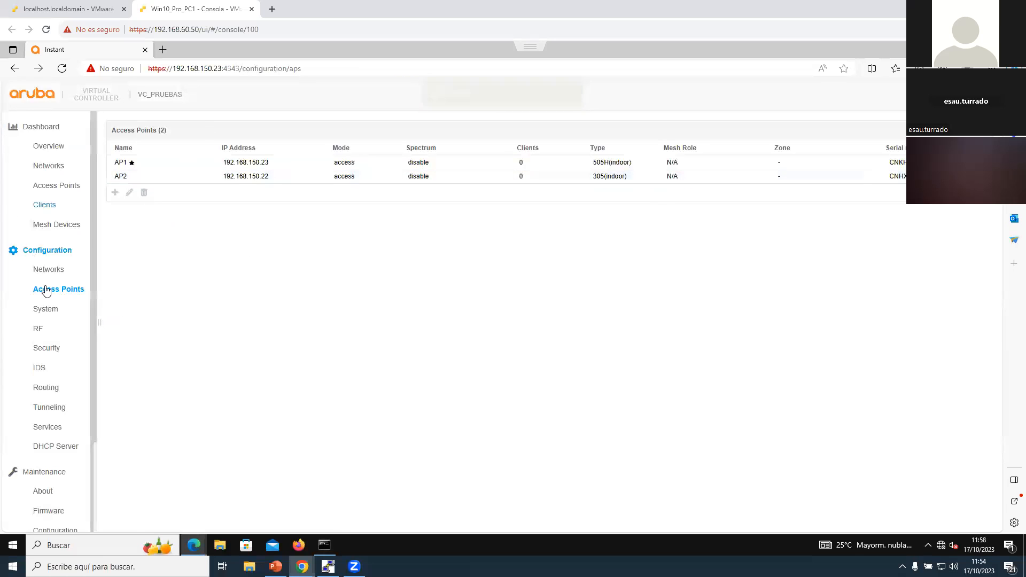
# Step: Reboot AP2 from the maintenance settings to apply its changes
pyautogui.scroll(-3, 52, 426)
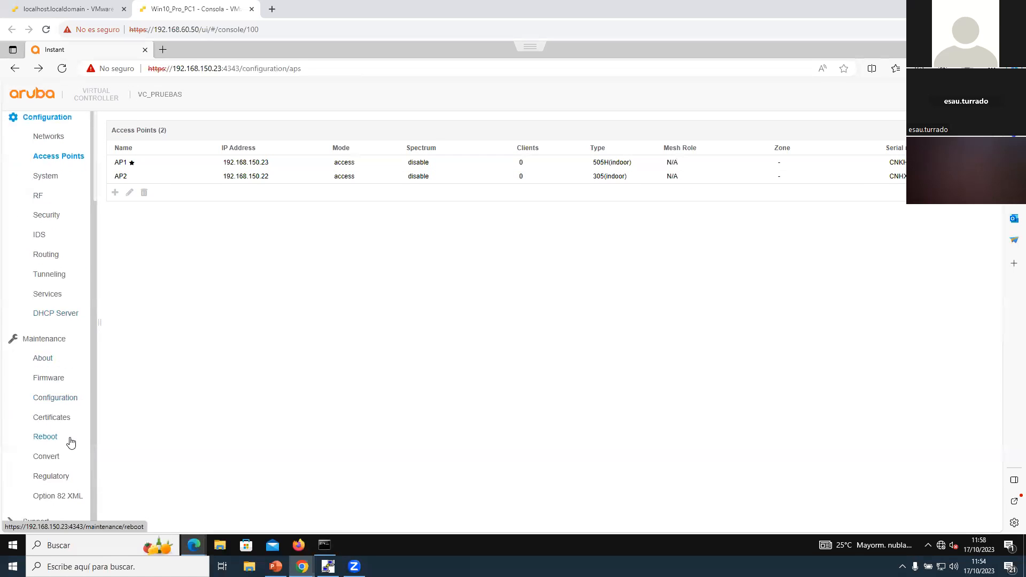
pyautogui.click(55, 436)
pyautogui.click(277, 152)
pyautogui.click(278, 179)
pyautogui.click(118, 171)
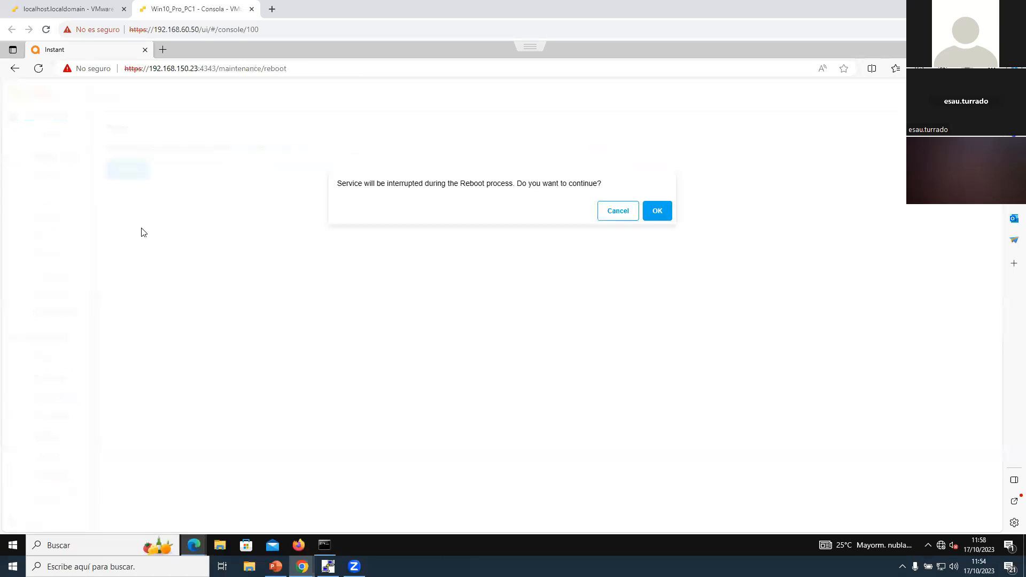
pyautogui.click(656, 208)
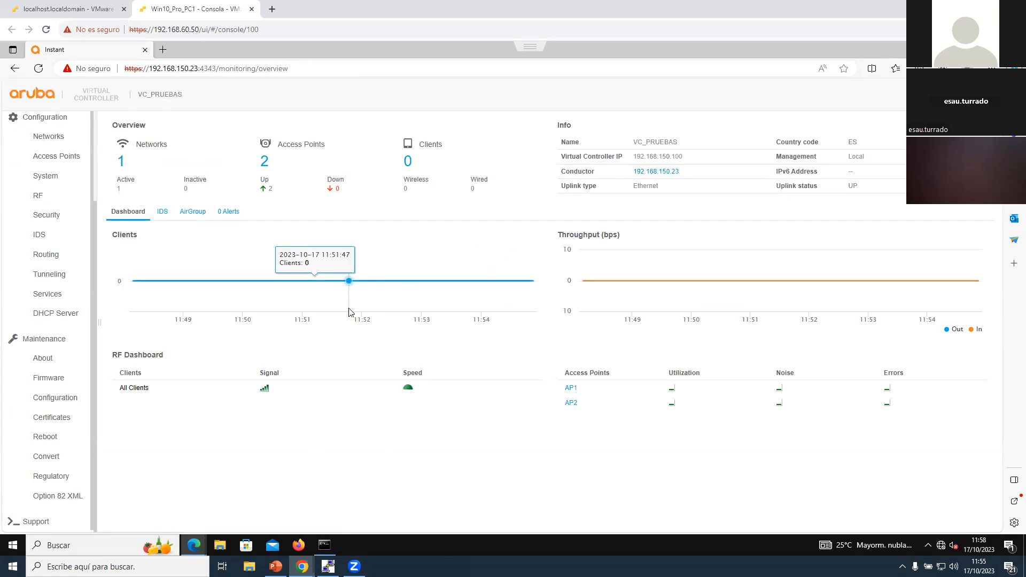
# Step: Delete the default wireless network SetMeUp from the configured networks
pyautogui.click(60, 145)
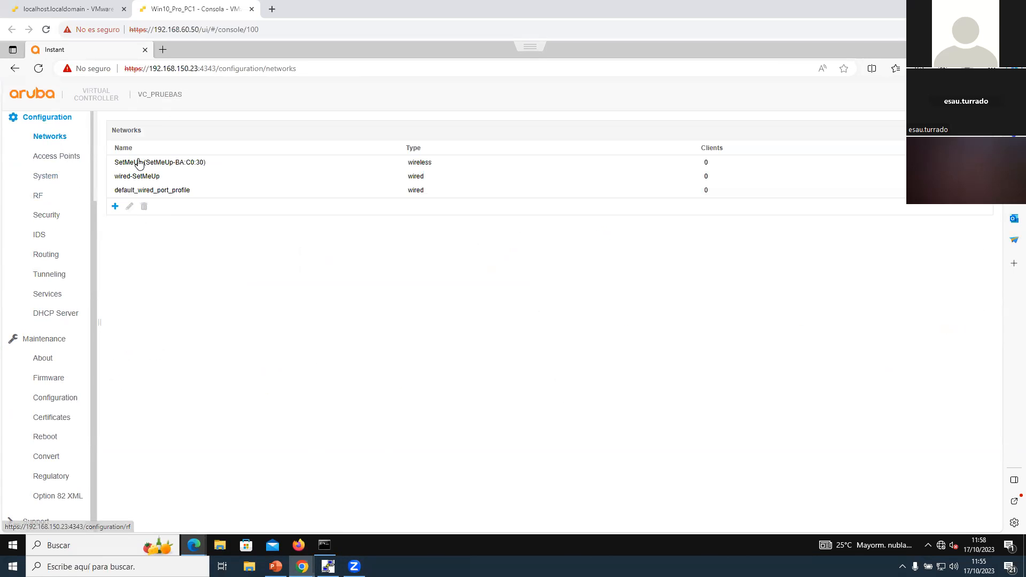
pyautogui.click(138, 163)
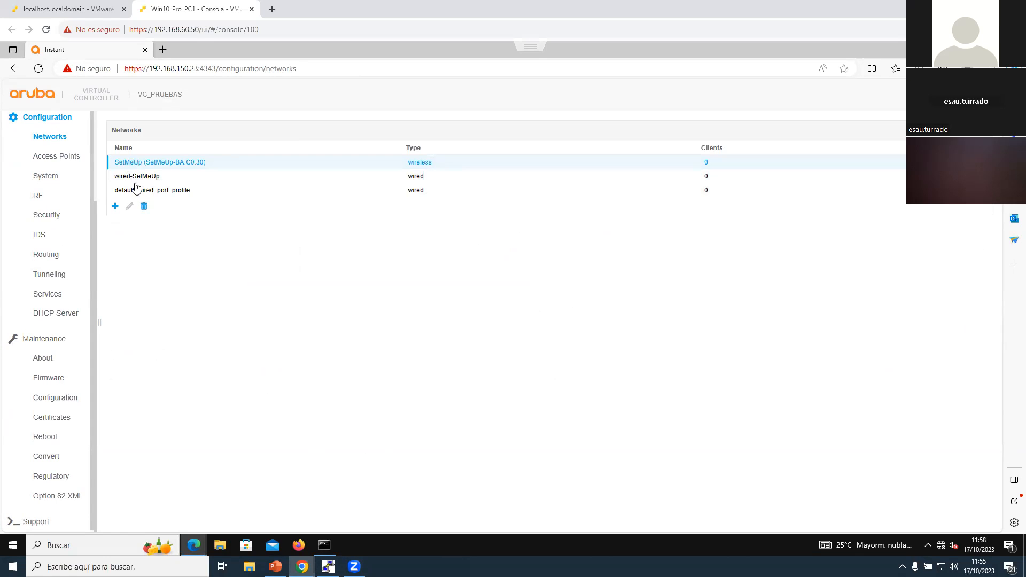
pyautogui.click(143, 207)
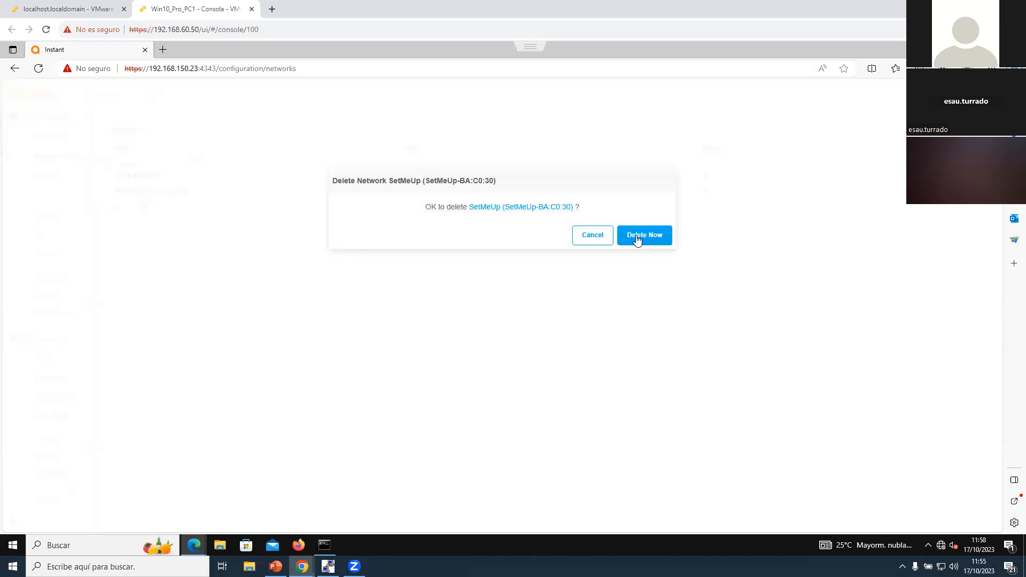
pyautogui.press('Return')
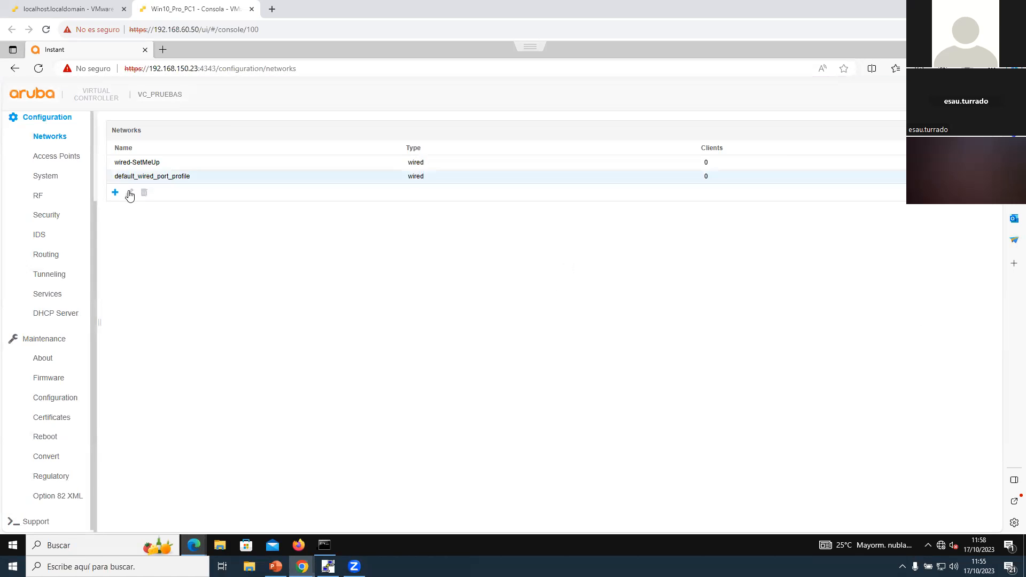
# Step: Create a new wireless network named SSID_EMPLEADOS with Employee as its primary usage, and proceed to the VLAN settings
pyautogui.click(116, 193)
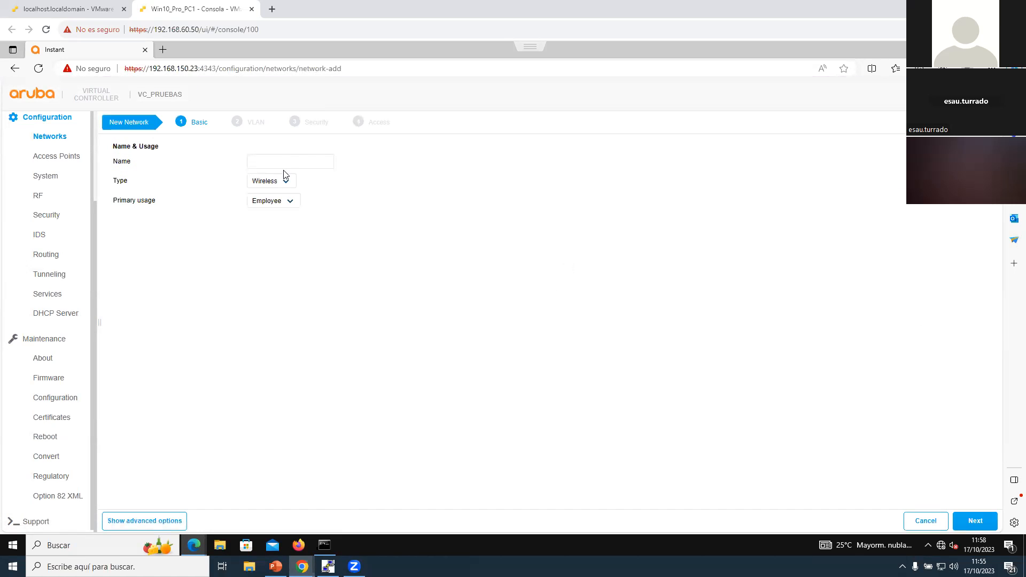
pyautogui.write('SSID_EMPLEADOS')
pyautogui.click(276, 203)
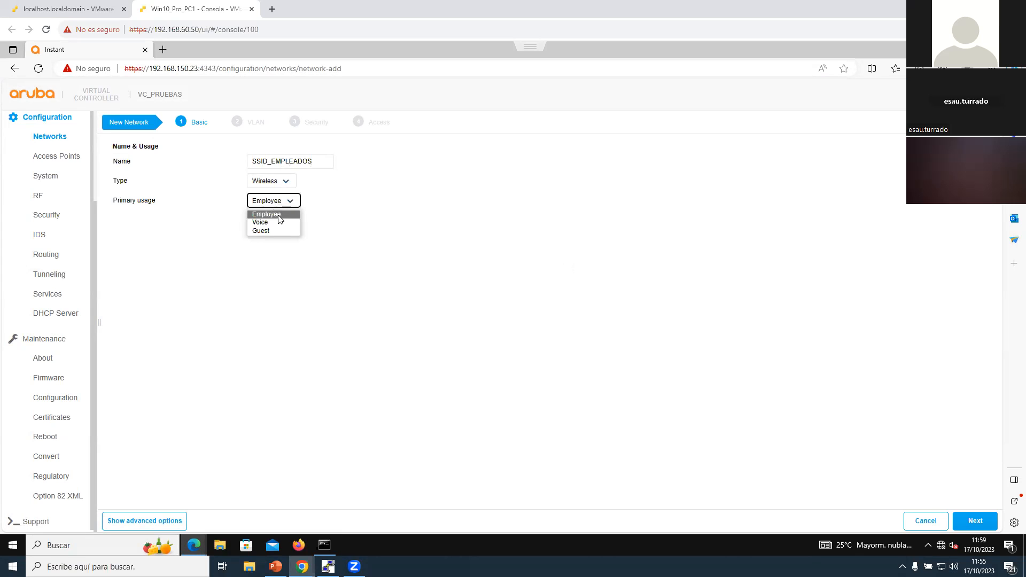
pyautogui.click(276, 214)
pyautogui.click(975, 525)
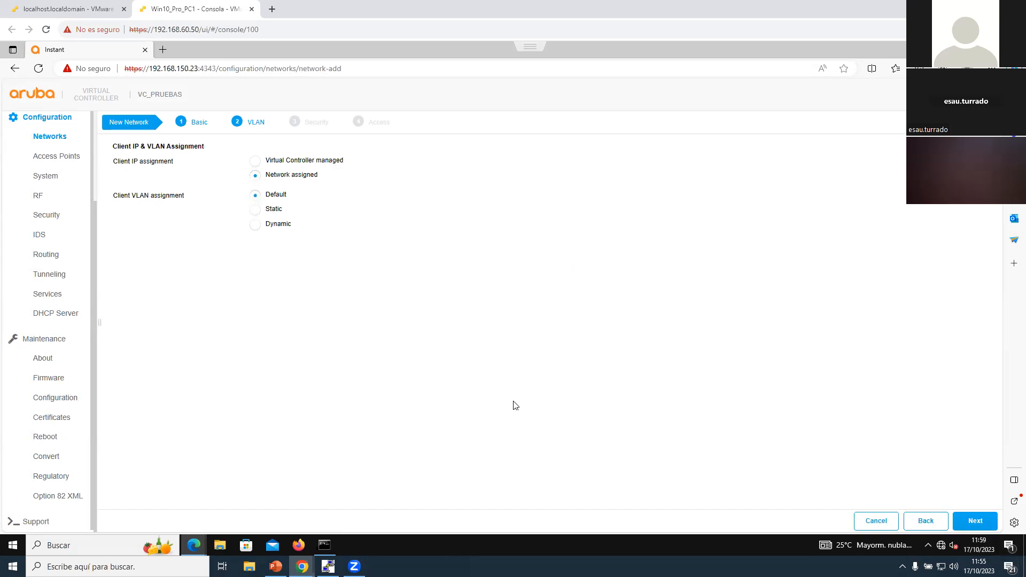
# Step: Review the static and dynamic client VLAN options, set the assignment back to Default, and proceed to the security settings
pyautogui.click(50, 339)
pyautogui.click(254, 209)
pyautogui.click(289, 243)
pyautogui.click(255, 224)
pyautogui.click(255, 195)
pyautogui.click(976, 522)
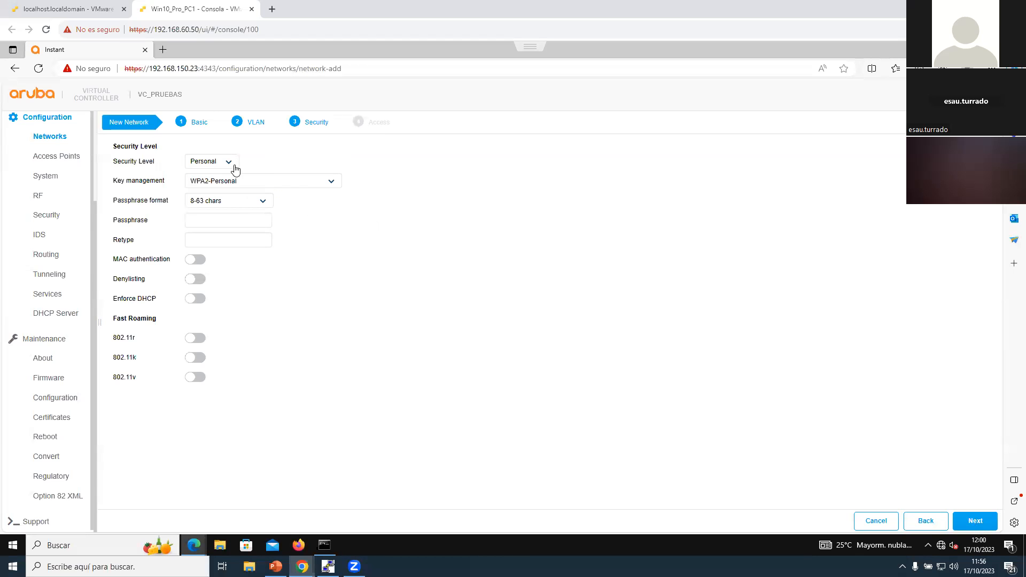
# Step: Enter and retype the network passphrase for WPA2-Personal security, and proceed to the access settings
pyautogui.write('a')
pyautogui.press('Tab')
pyautogui.write('**********')
pyautogui.click(978, 525)
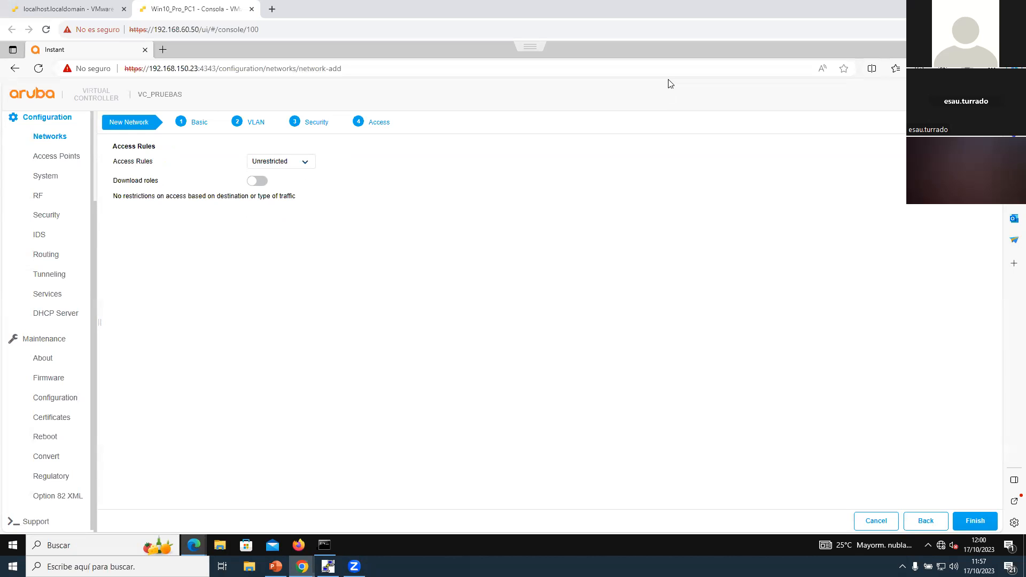
# Step: Set the access rules for SSID_EMPLEADOS to Network-based
pyautogui.click(286, 162)
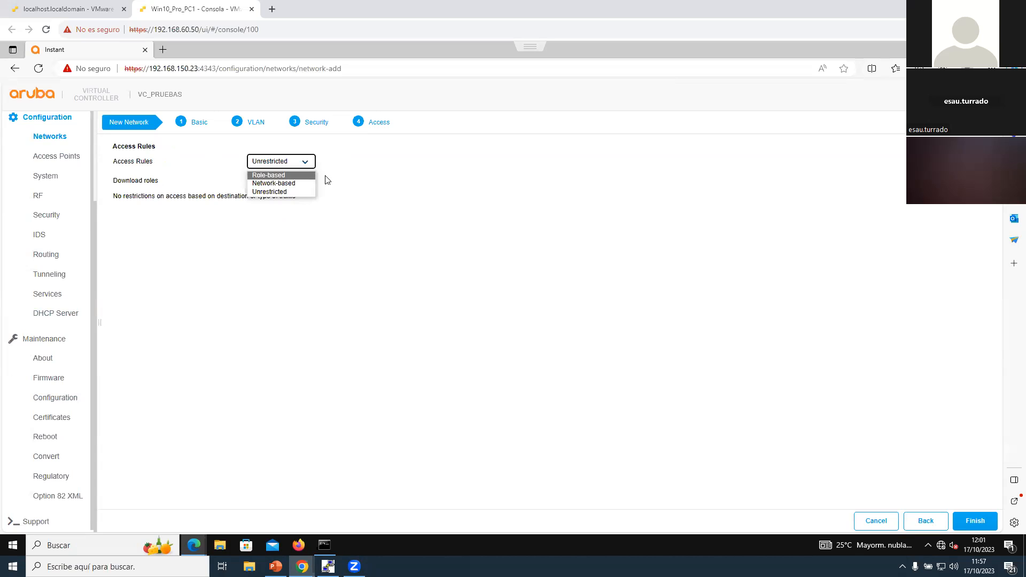
pyautogui.click(288, 184)
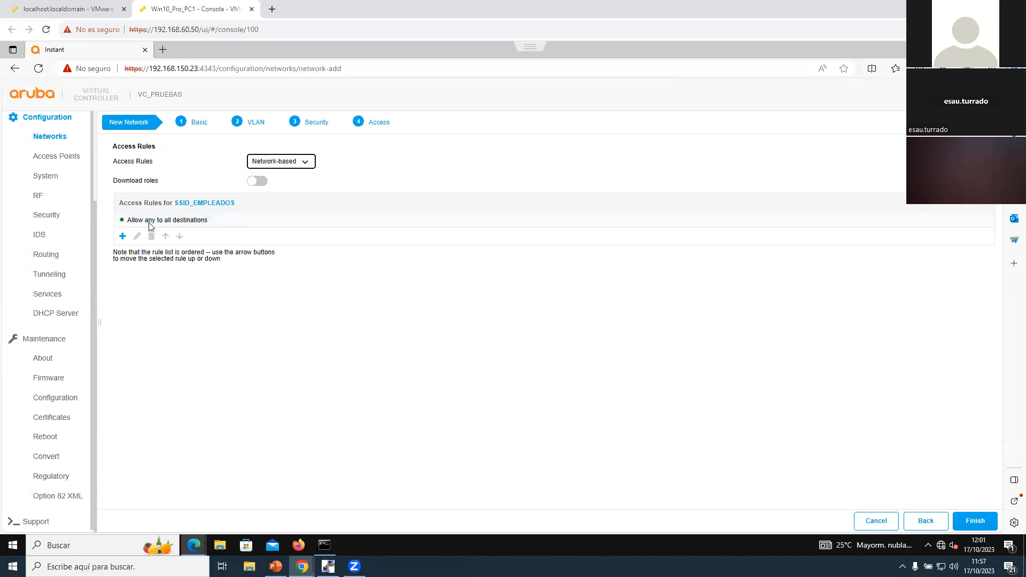
pyautogui.moveTo(174, 203); pyautogui.dragTo(237, 206)
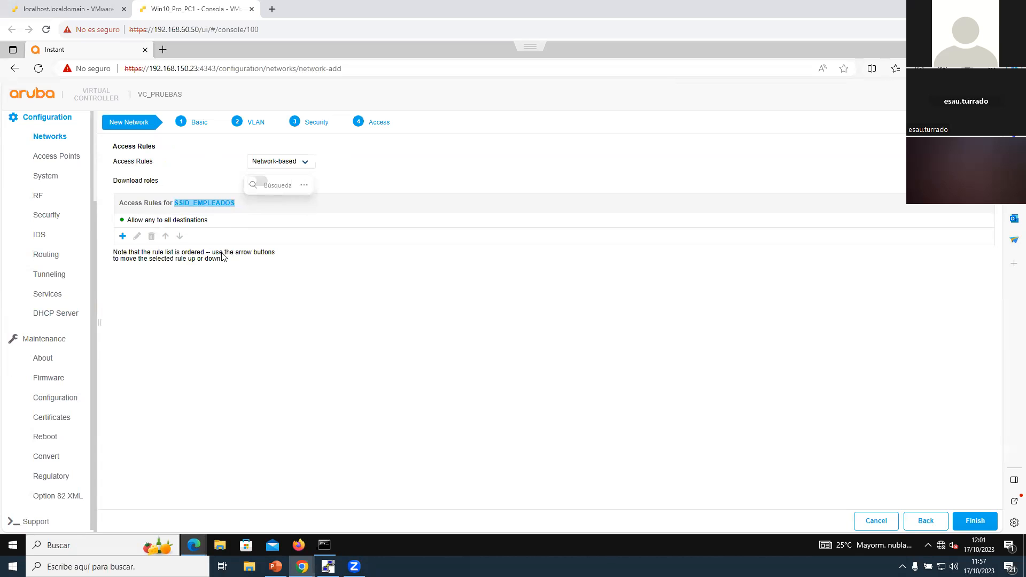
# Step: Add an access control rule for SSID_EMPLEADOS that denies the application linkedin to all destinations
pyautogui.click(123, 236)
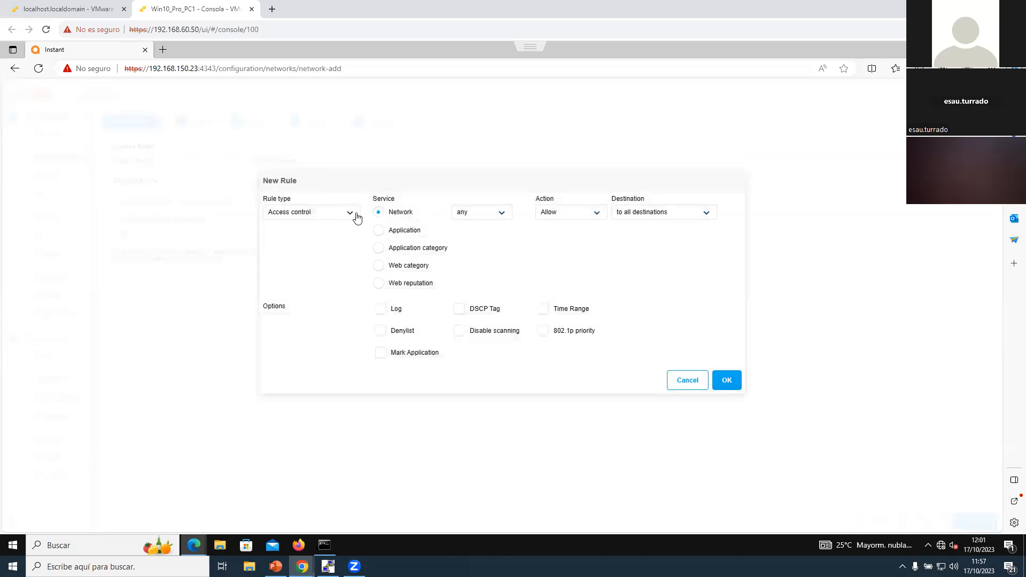
pyautogui.click(497, 214)
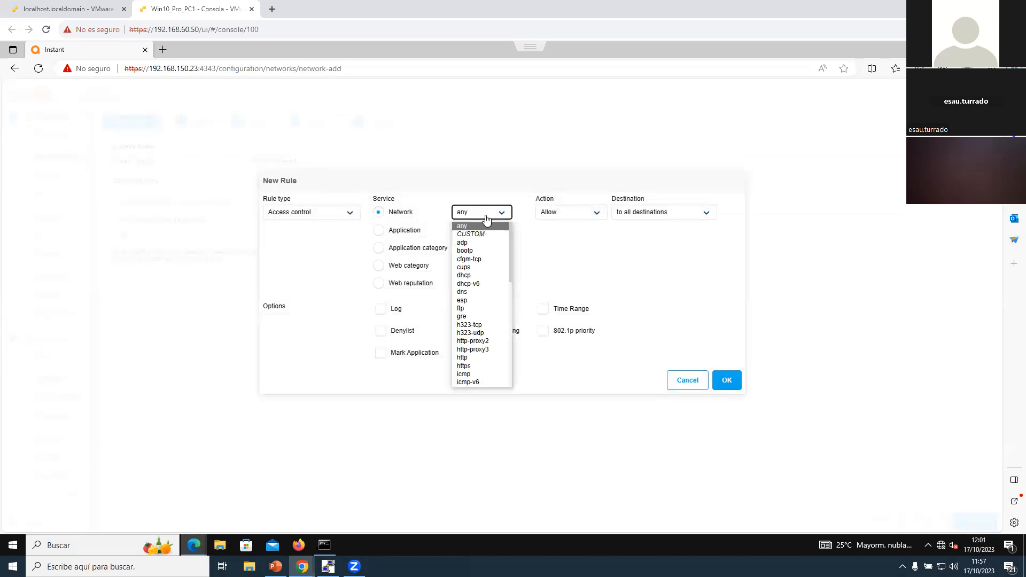
pyautogui.click(379, 231)
pyautogui.click(512, 213)
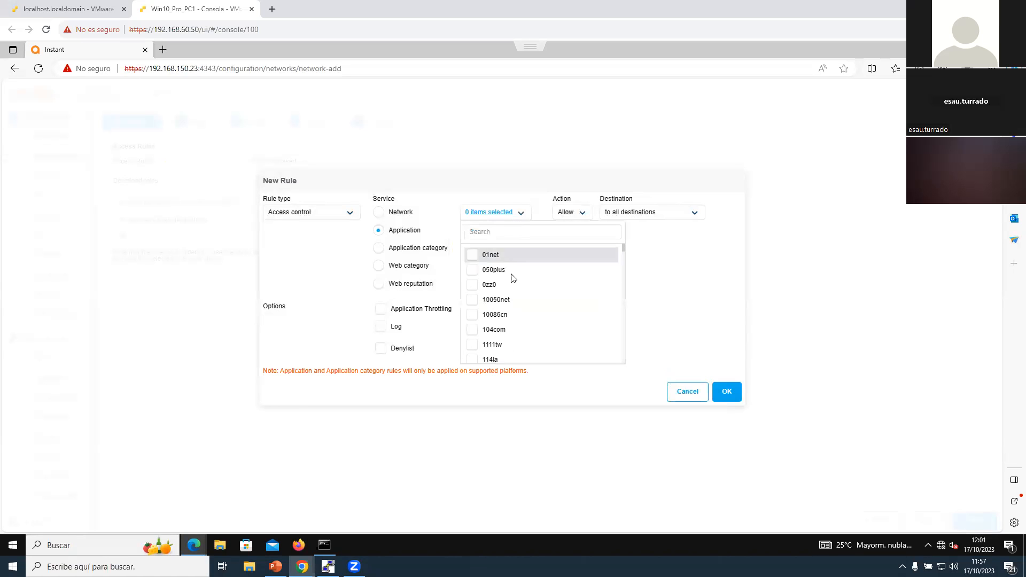
pyautogui.scroll(-3, 513, 283)
pyautogui.scroll(-1, 515, 290)
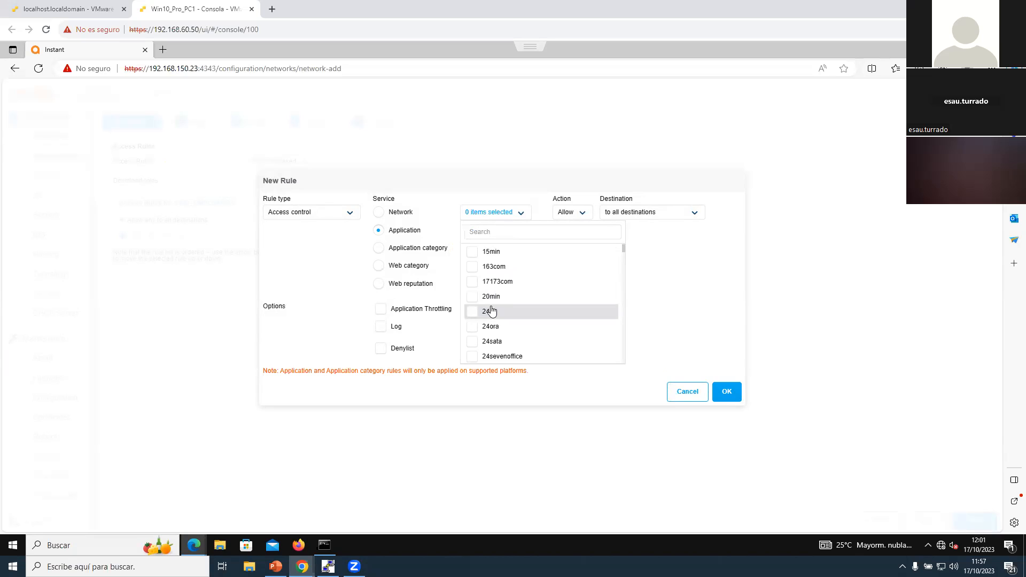
pyautogui.click(567, 229)
pyautogui.write('linke')
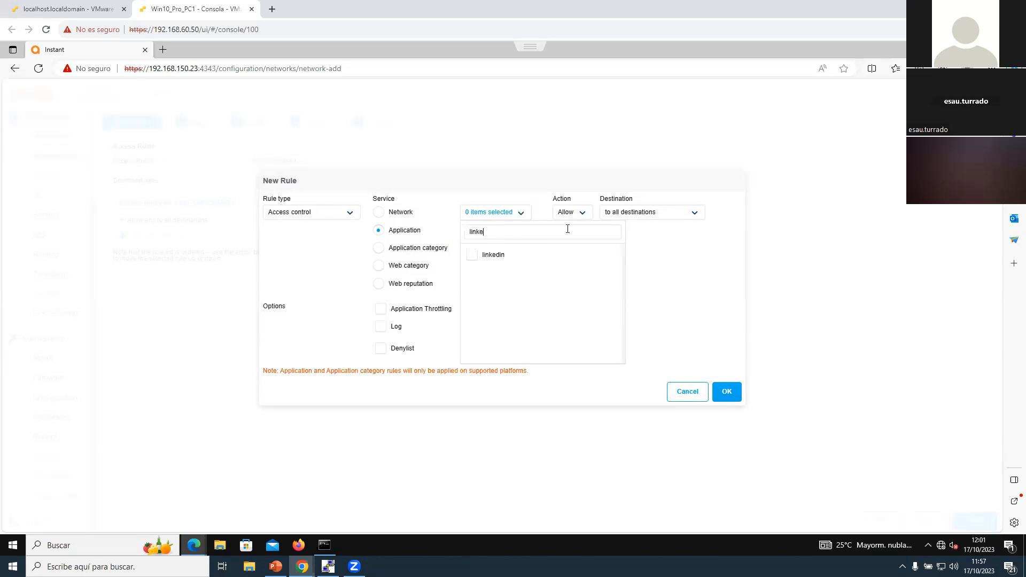
pyautogui.click(470, 256)
pyautogui.click(583, 213)
pyautogui.click(723, 393)
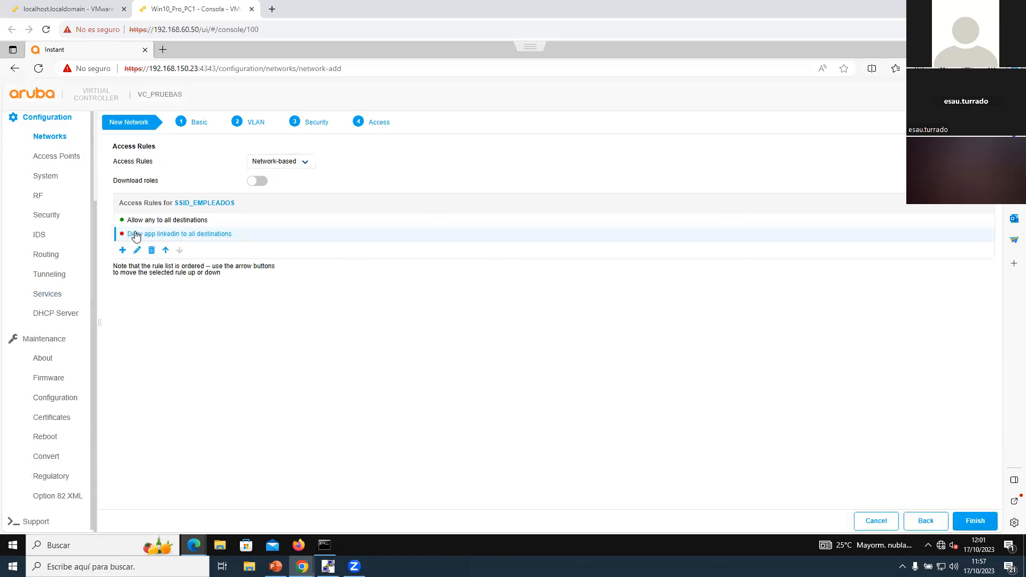
# Step: Move the linkedin deny rule above the allow-any rule in the SSID_EMPLEADOS access rules
pyautogui.click(165, 250)
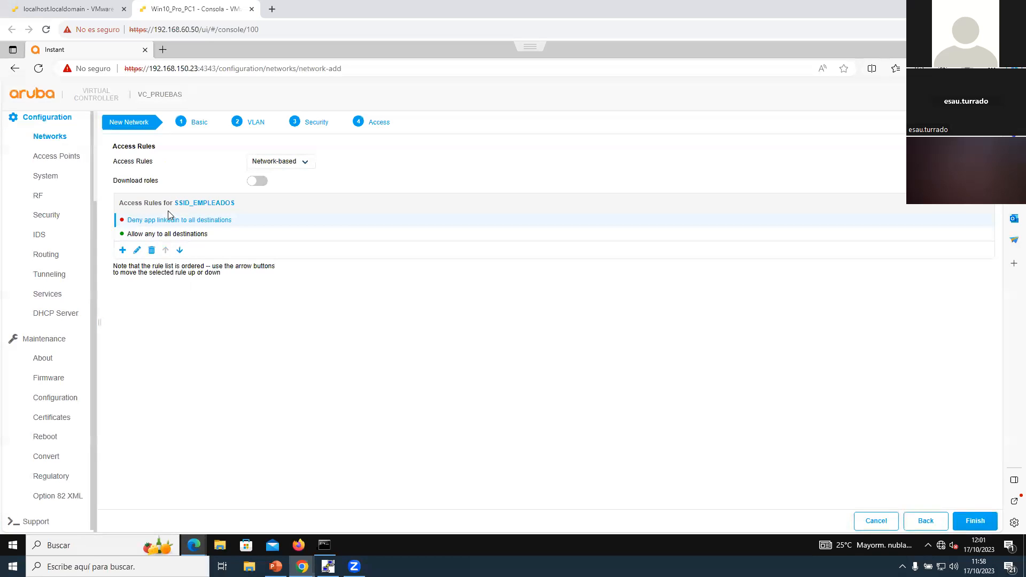
# Step: Set the access rules for SSID_EMPLEADOS to Unrestricted and finish creating the network
pyautogui.click(289, 161)
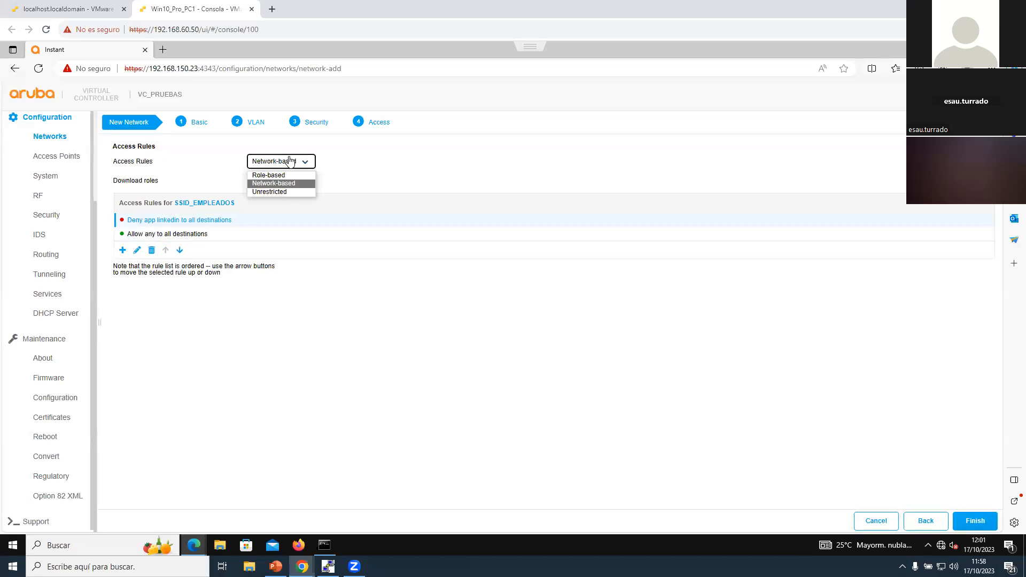
pyautogui.click(288, 191)
pyautogui.click(975, 522)
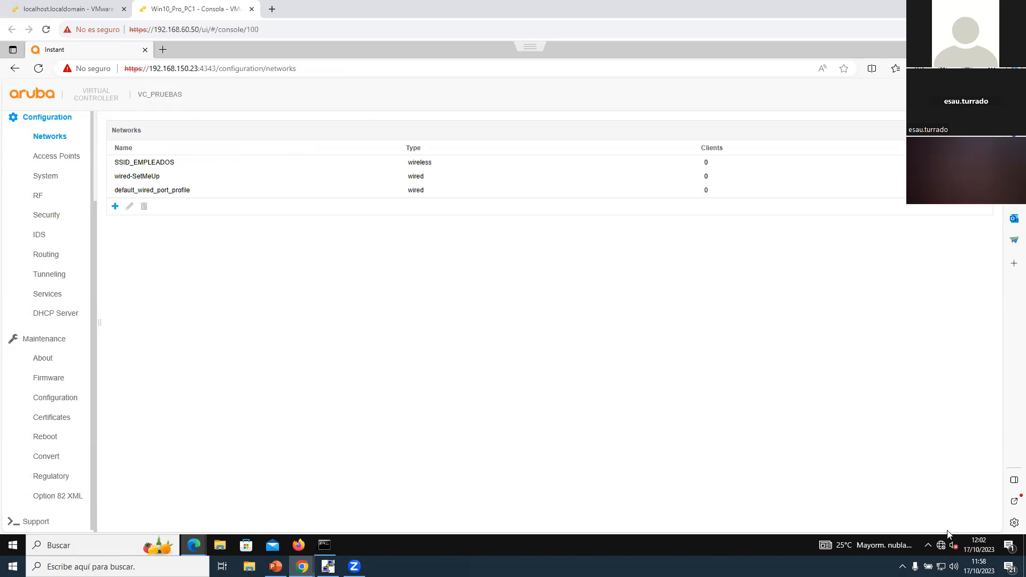
# Step: Disconnect the PC from the SSID_EMPLEADOS Wi-Fi network and forget its saved profile
pyautogui.click(941, 545)
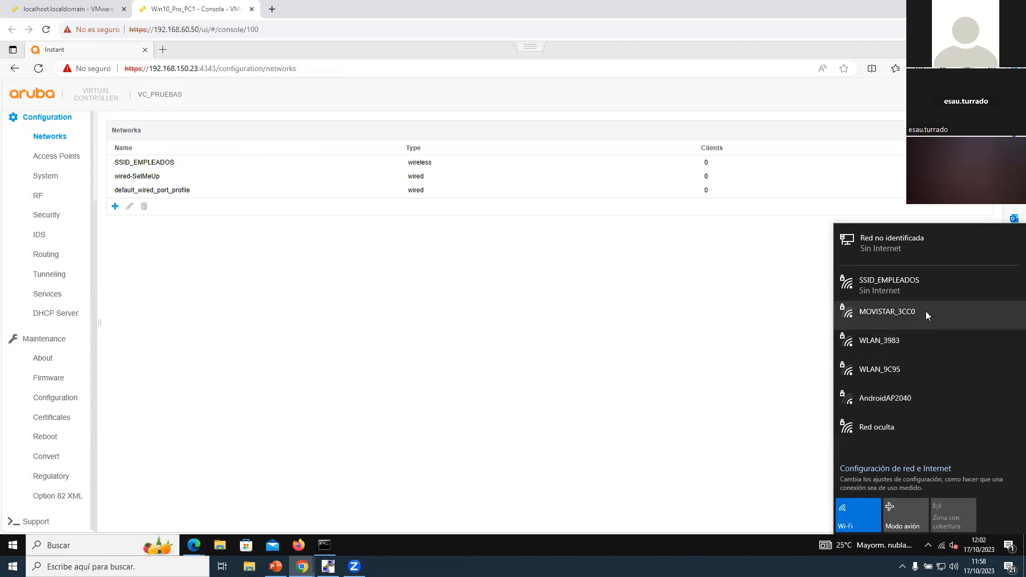
pyautogui.click(906, 284)
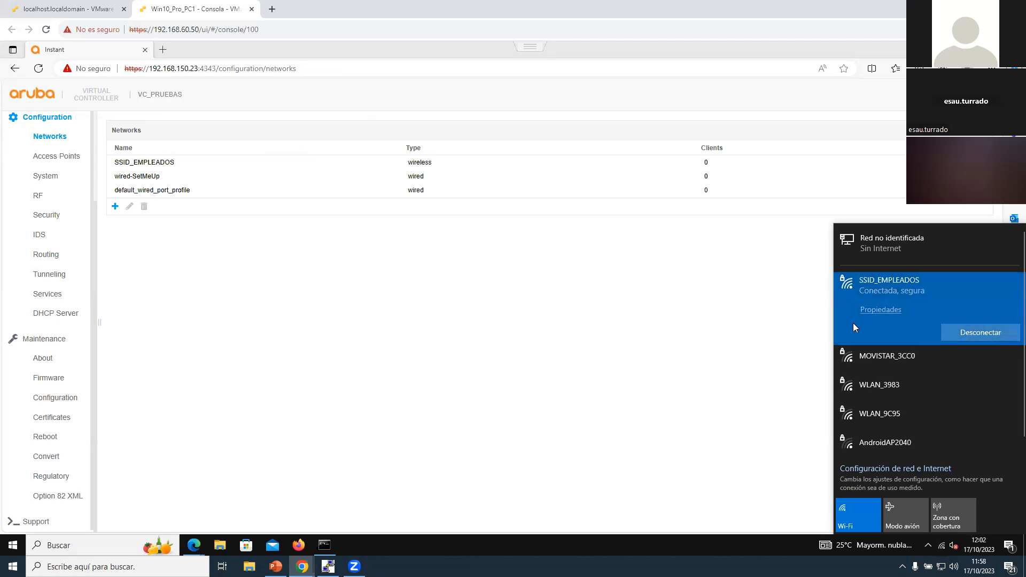
pyautogui.click(722, 326)
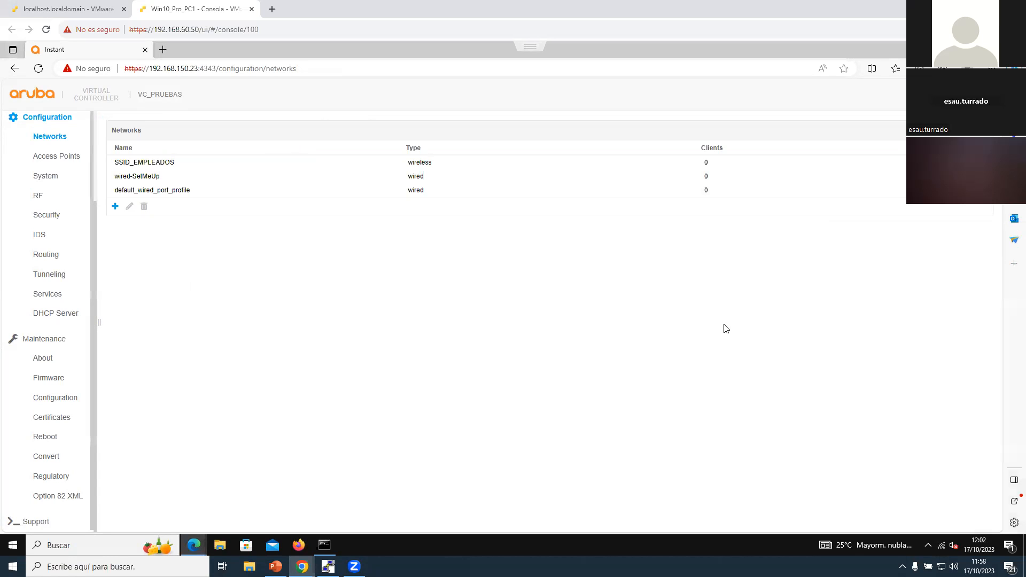
pyautogui.click(943, 546)
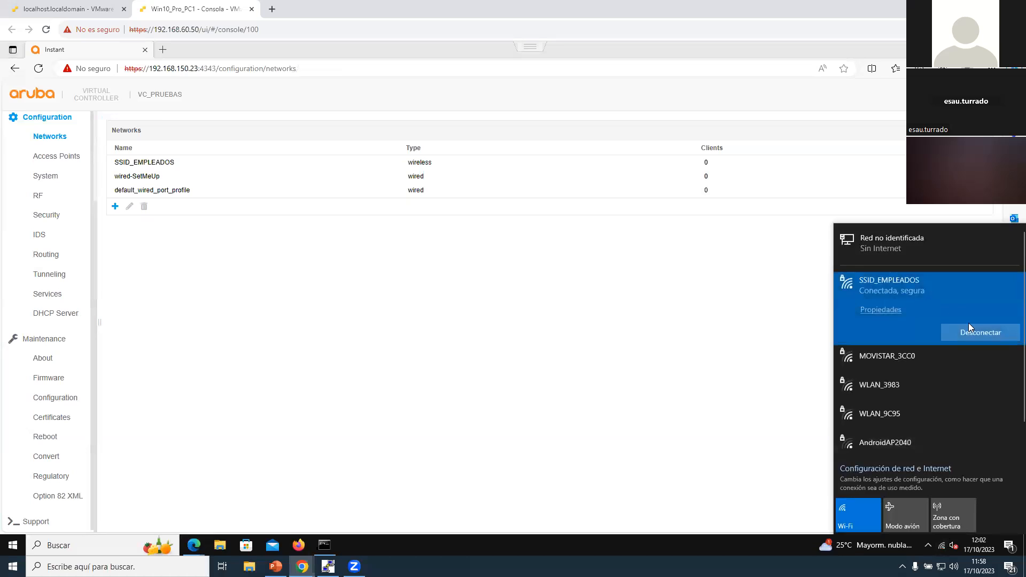
pyautogui.rightClick(903, 288)
pyautogui.click(925, 299)
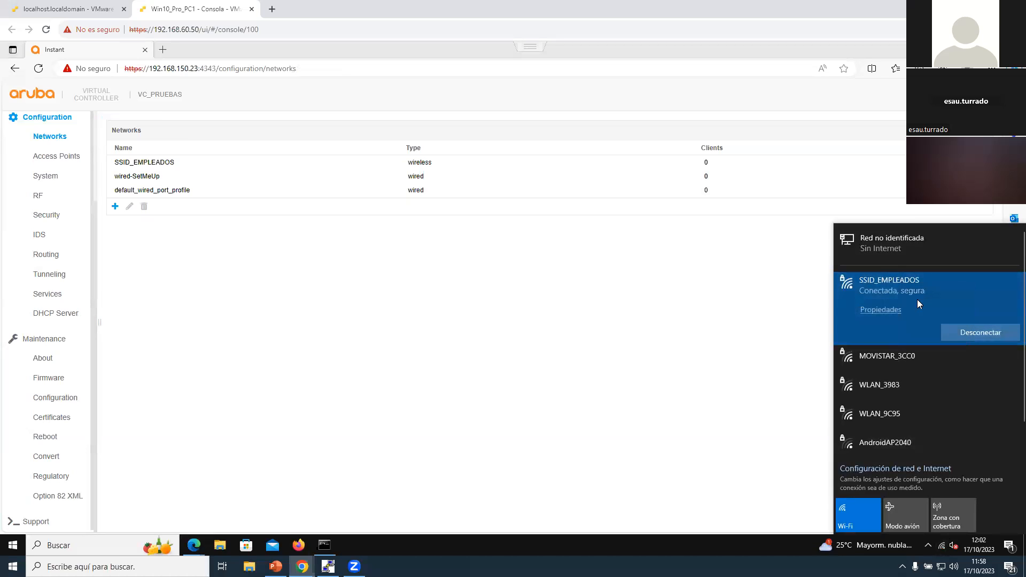
pyautogui.rightClick(890, 290)
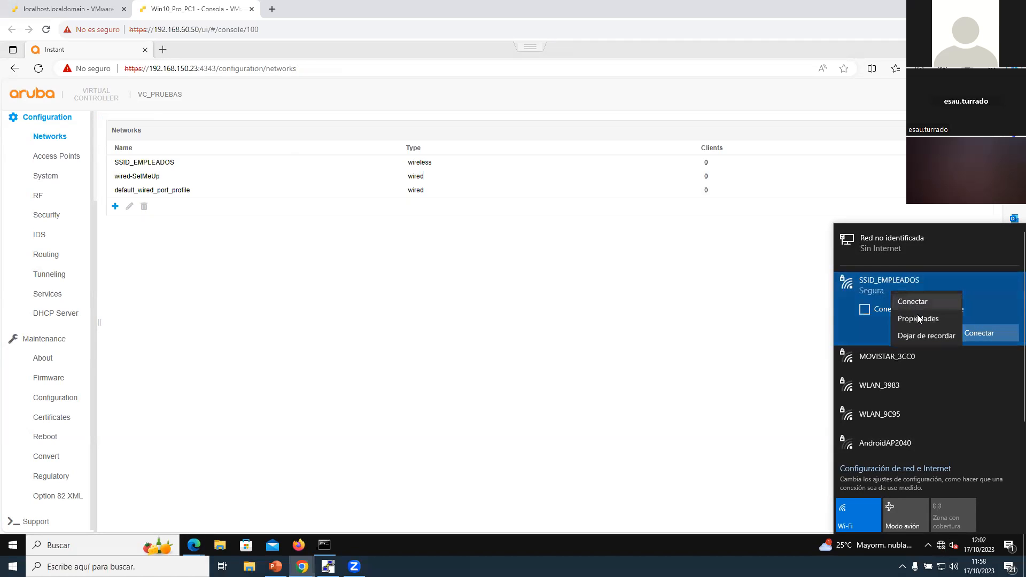
pyautogui.click(924, 334)
pyautogui.click(767, 340)
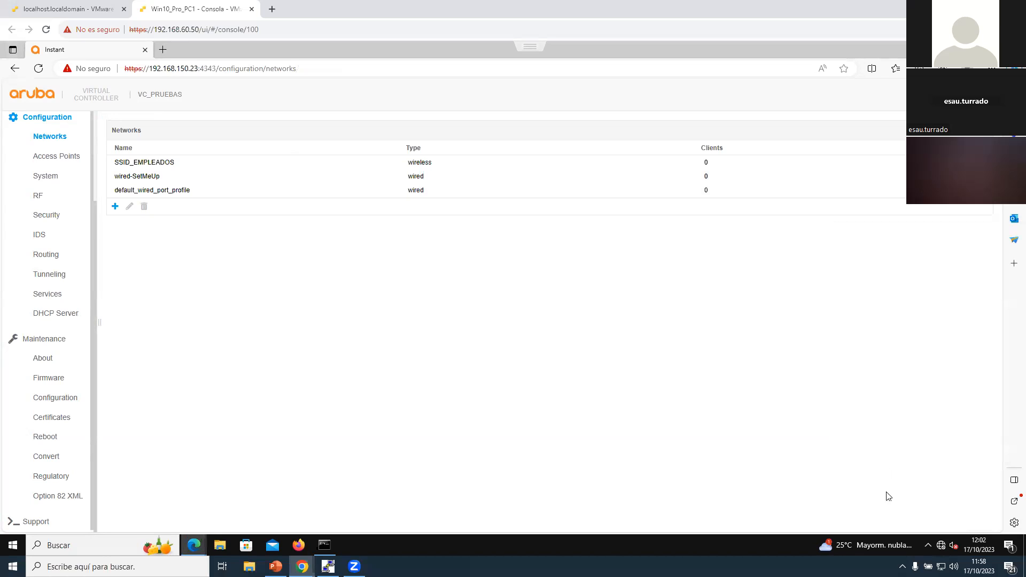
# Step: Connect the PC to SSID_EMPLEADOS with the network security key, and decline making the PC discoverable
pyautogui.click(939, 544)
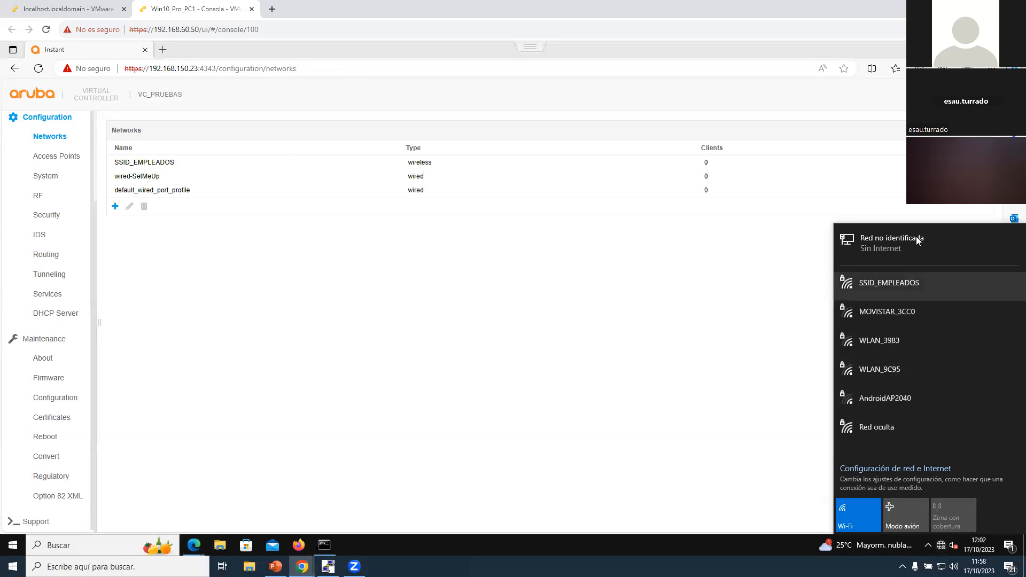
pyautogui.click(907, 286)
pyautogui.click(961, 335)
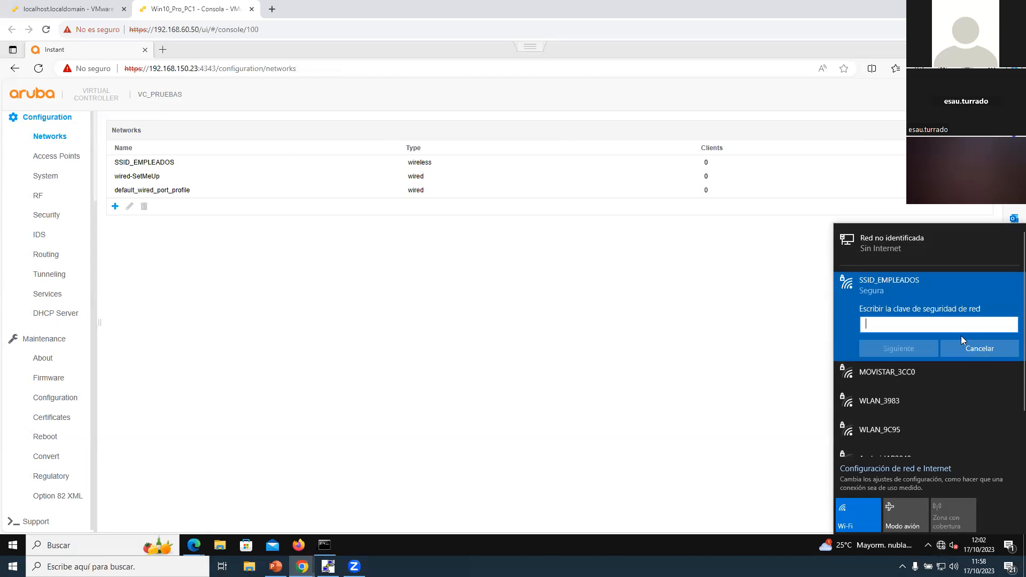
pyautogui.write('1234567890')
pyautogui.press('Return')
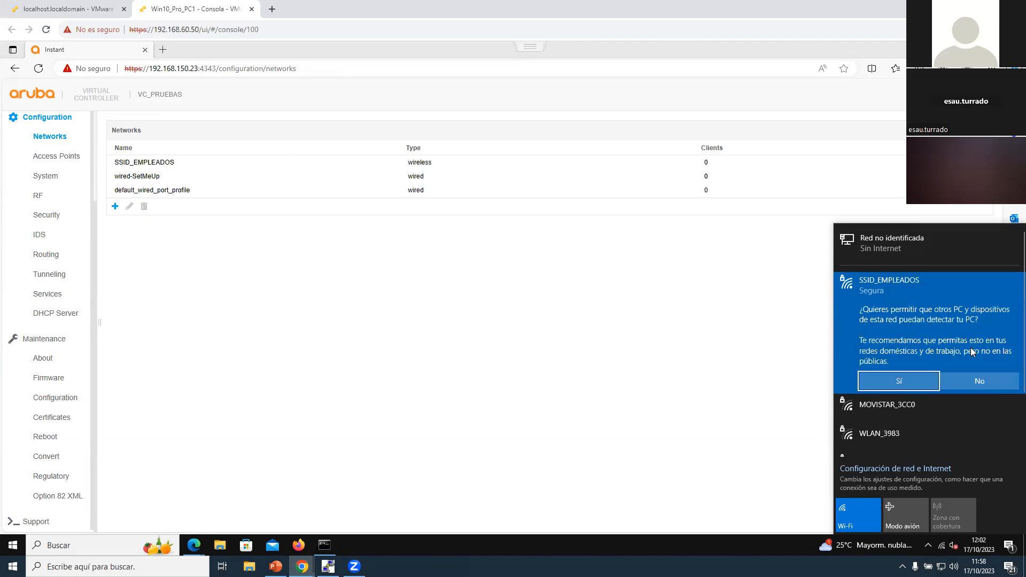
pyautogui.click(980, 381)
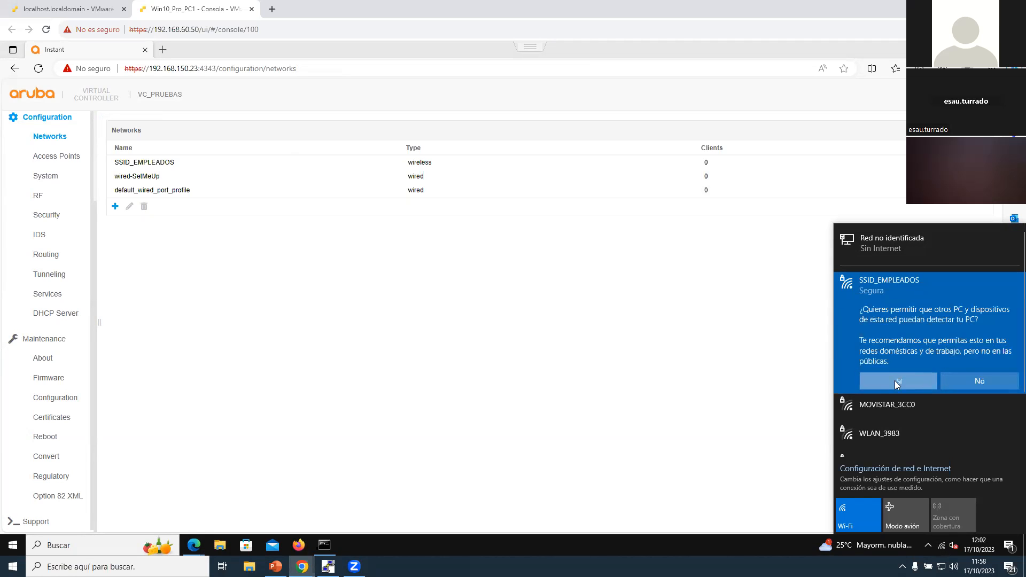
# Step: Stop the running ping in the command prompt and run ipconfig to check the adapters' IP settings
pyautogui.click(323, 545)
pyautogui.click(461, 293)
pyautogui.hotkey('ctrl', 'c')
pyautogui.hotkey('ctrl', 'c')
pyautogui.press('Return')
pyautogui.write('jlk')
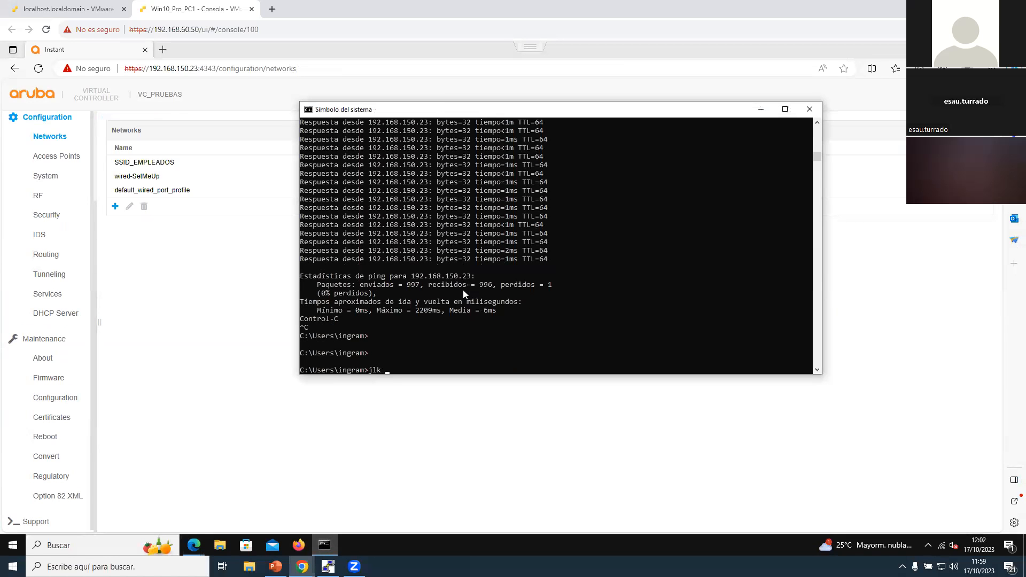
pyautogui.press('Return')
pyautogui.press('Return')
pyautogui.press('Return')
pyautogui.write('kñ')
pyautogui.press('Return')
pyautogui.press('Return')
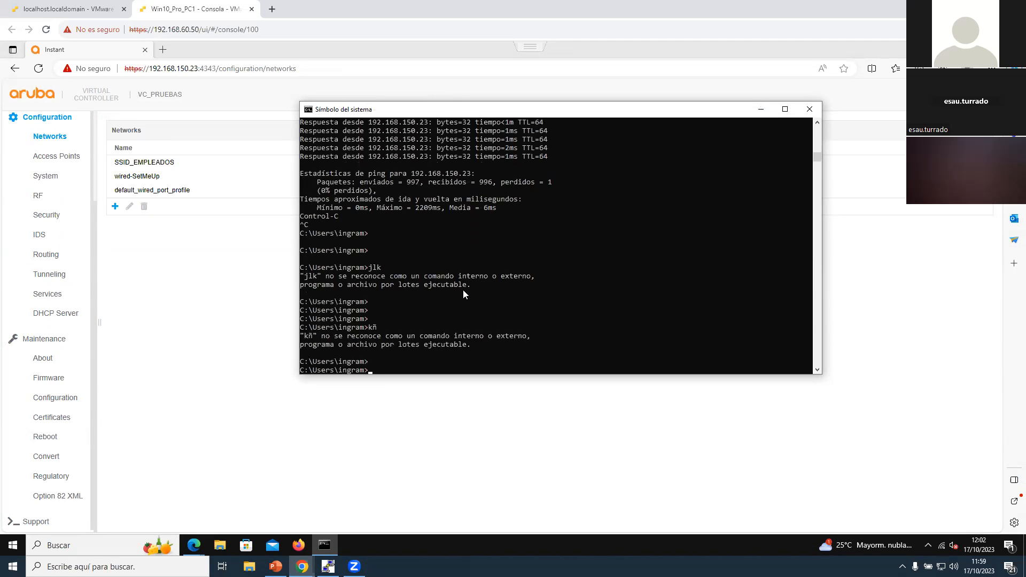
pyautogui.write('ipconfig')
pyautogui.press('Return')
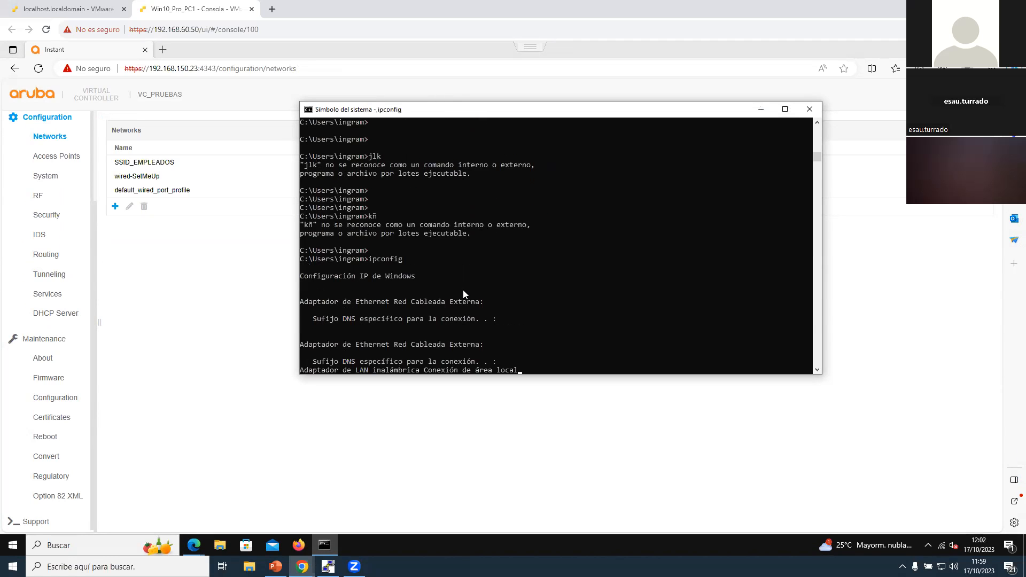
# Step: Open the Windows network settings and disable the Red Cableada Externa adapter
pyautogui.click(940, 547)
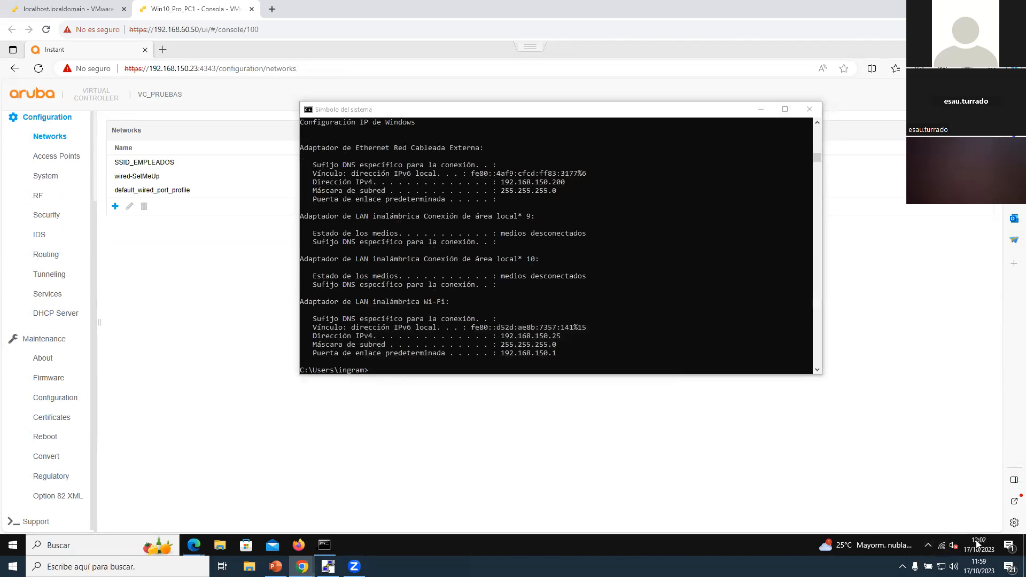
pyautogui.rightClick(941, 546)
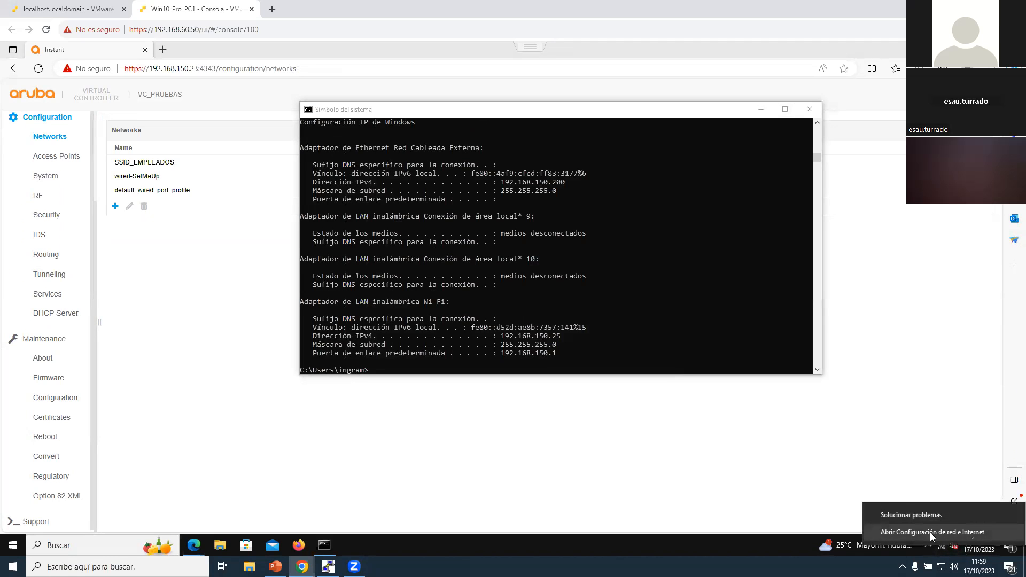
pyautogui.click(931, 532)
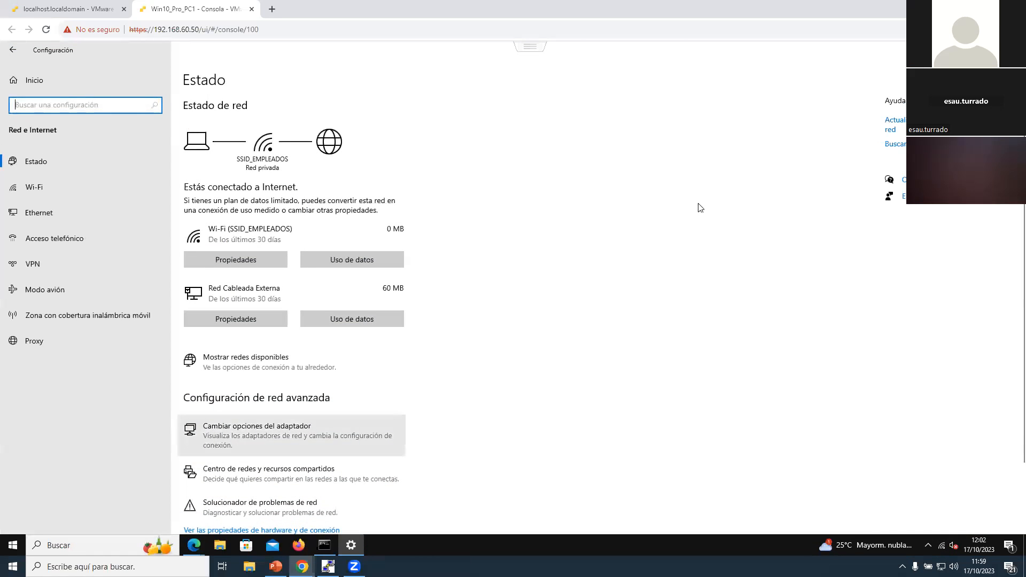
pyautogui.rightClick(670, 194)
pyautogui.click(805, 131)
pyautogui.click(805, 129)
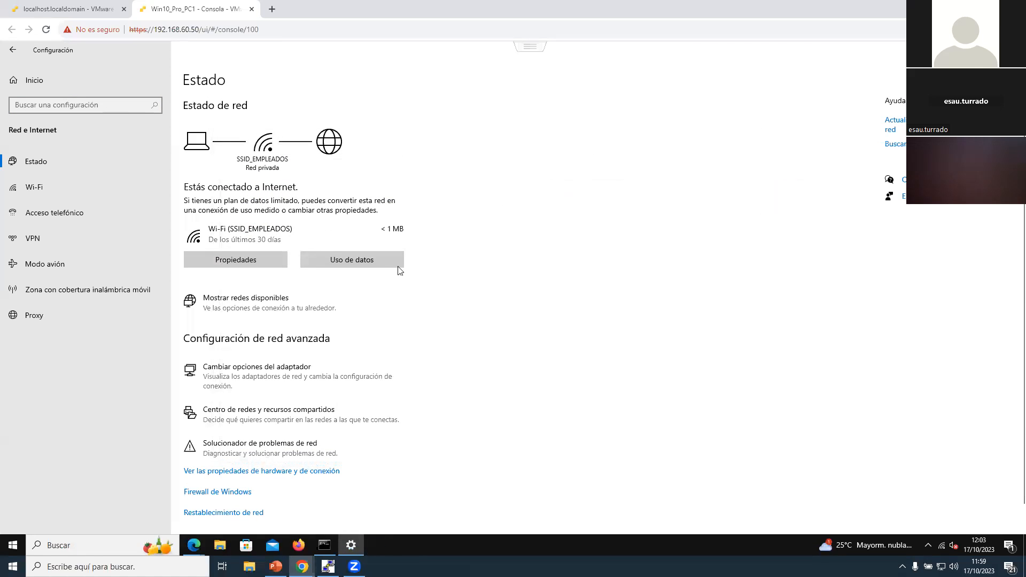
# Step: Run ipconfig again to check the Wi-Fi adapter's IP address, mask and gateway, and close the command prompt
pyautogui.write('iponfig')
pyautogui.press('Return')
pyautogui.write('ipconfig')
pyautogui.press('Return')
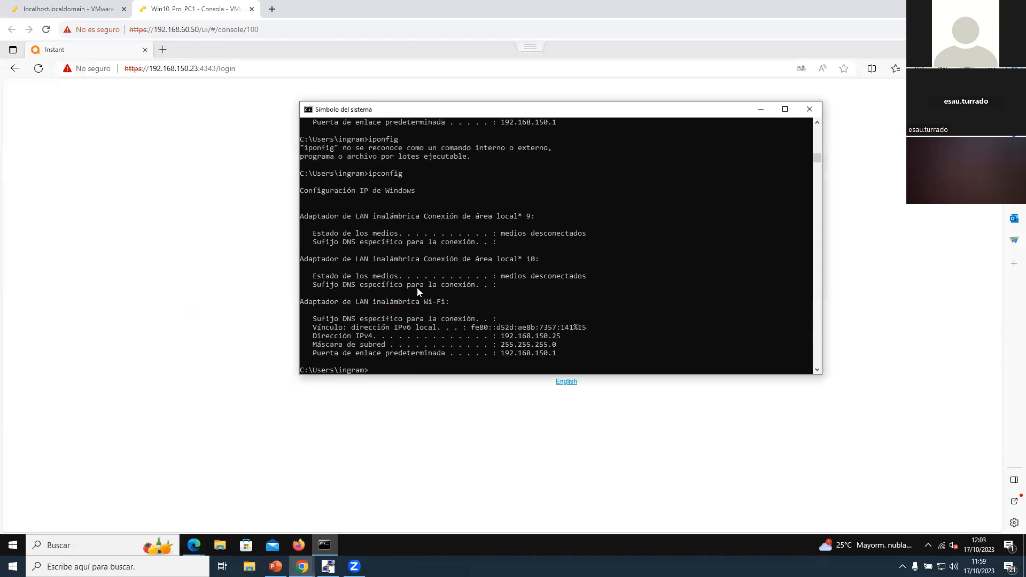
pyautogui.moveTo(502, 335); pyautogui.dragTo(578, 359)
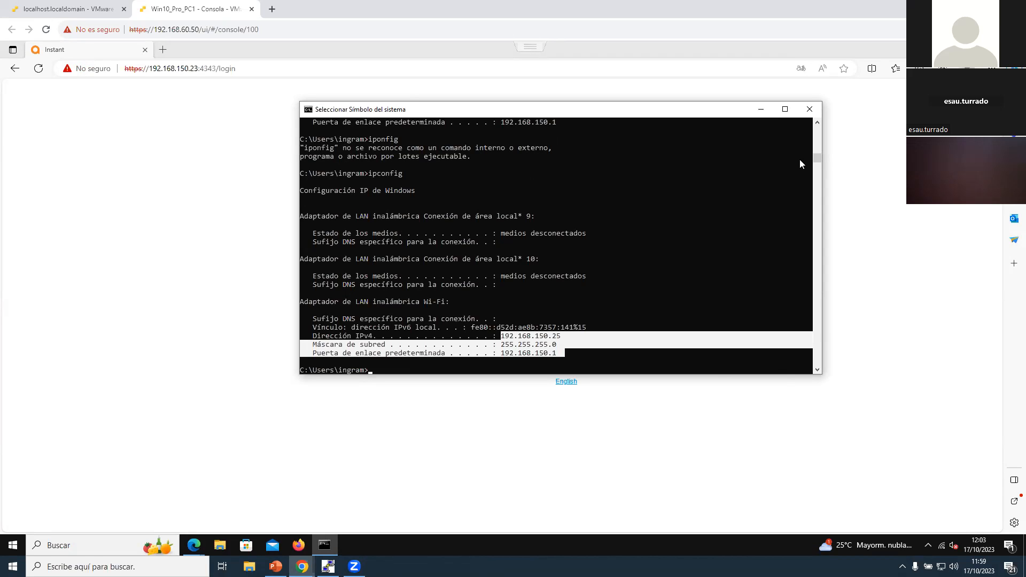
pyautogui.click(809, 109)
pyautogui.click(285, 74)
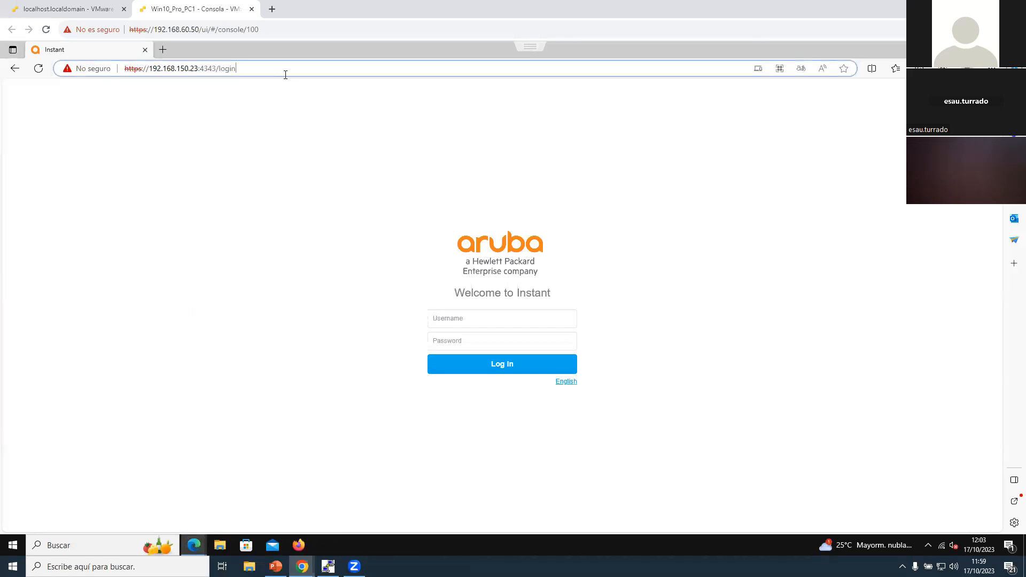
pyautogui.write('www.')
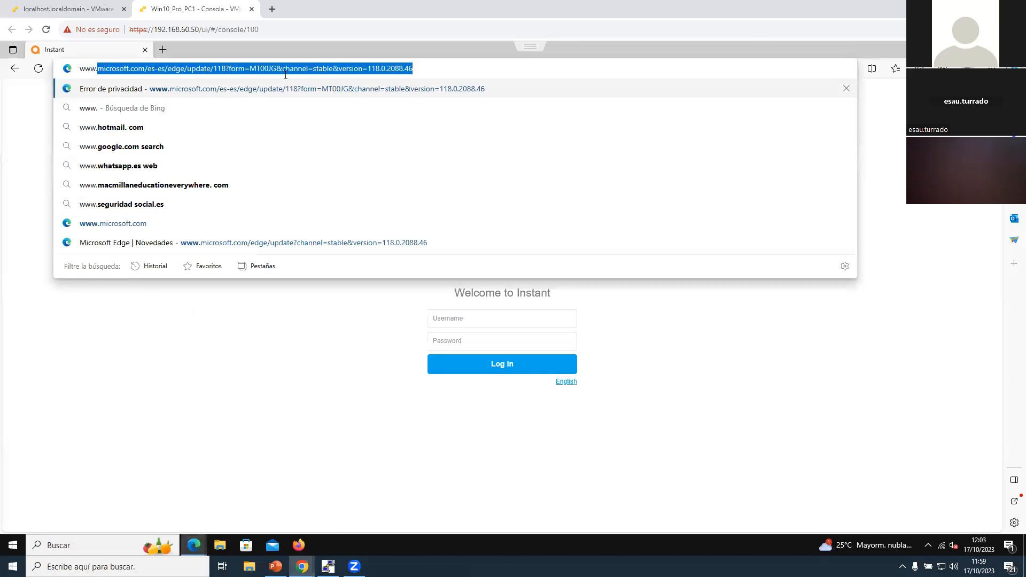
pyautogui.write('marca.com')
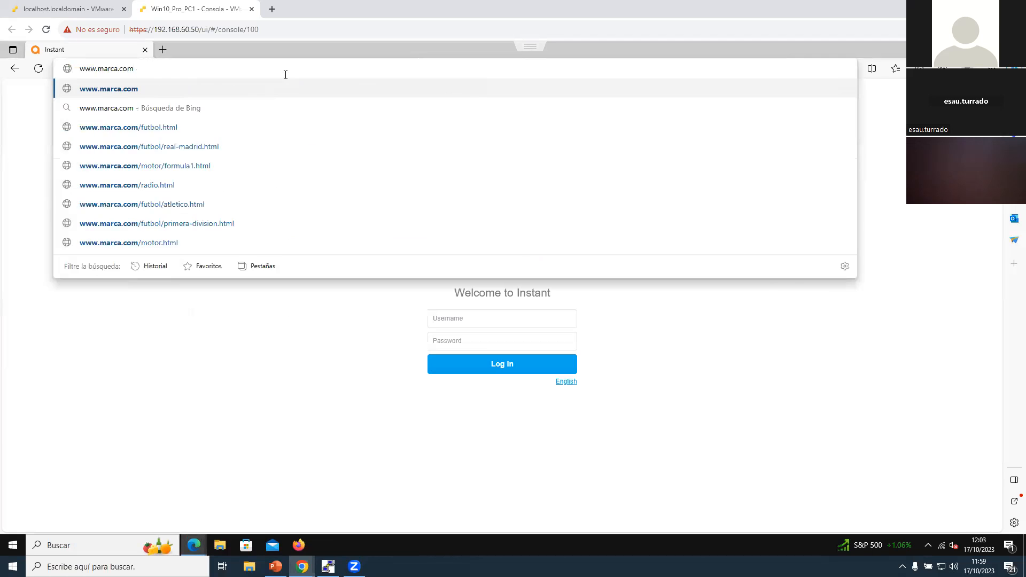
pyautogui.press('Return')
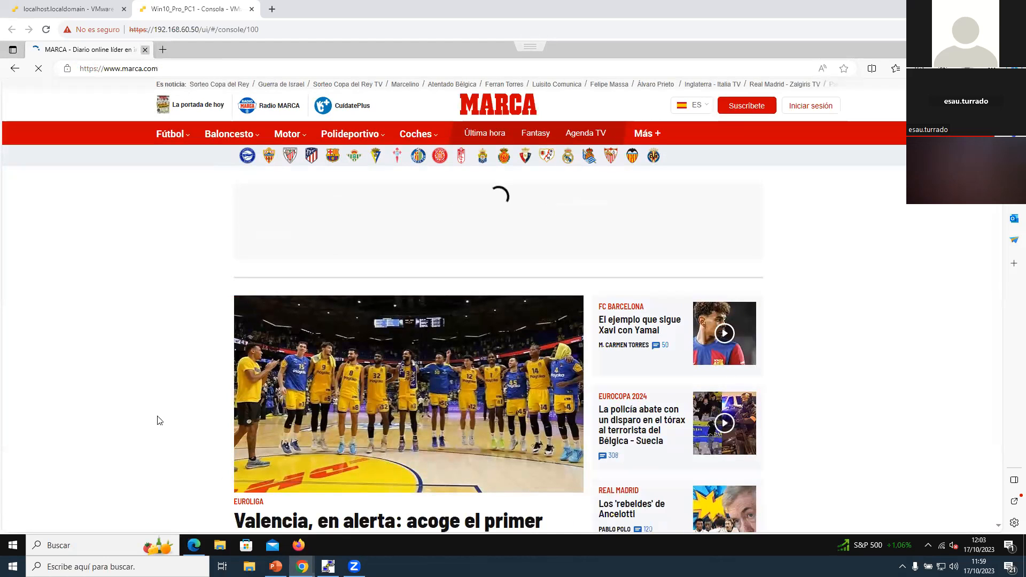
pyautogui.click(144, 50)
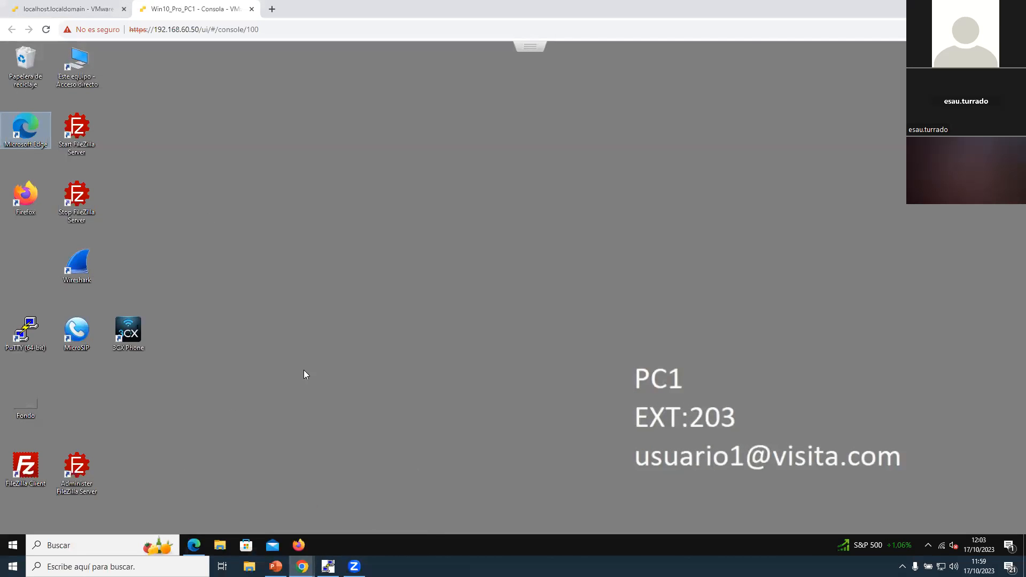
# Step: Try to open the virtual controller at 192.168.150.100 in Firefox
pyautogui.click(305, 542)
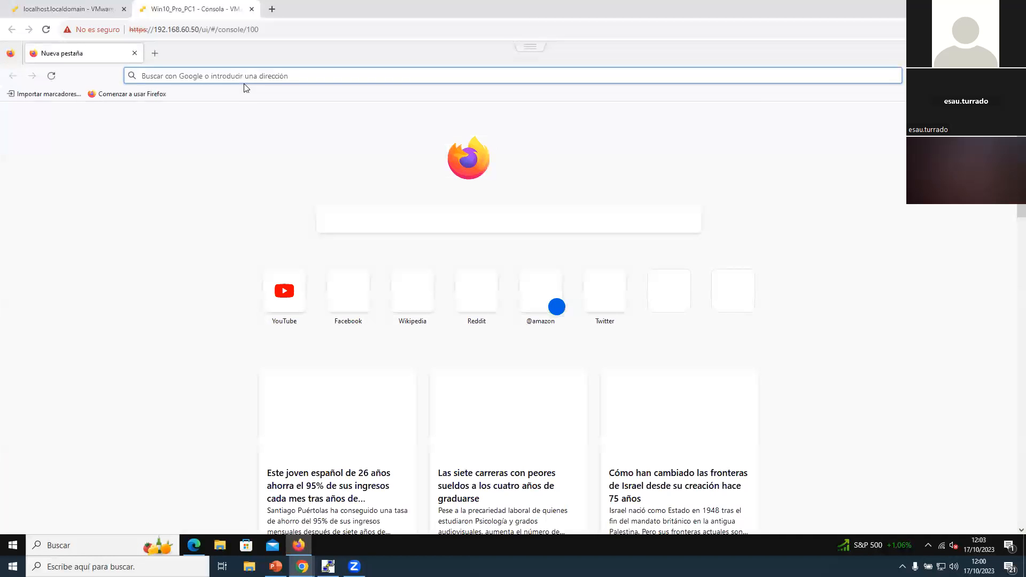
pyautogui.write('192')
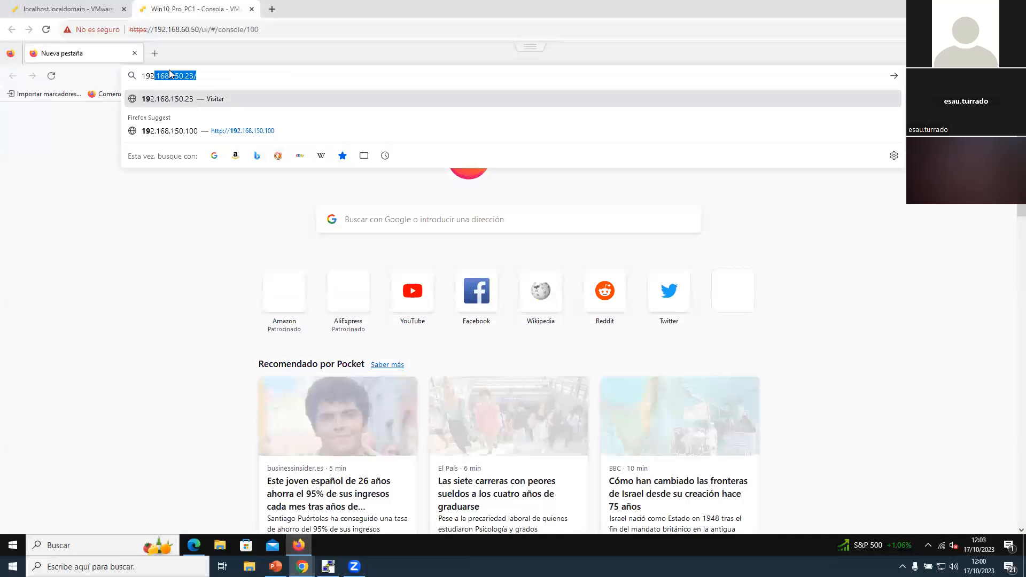
pyautogui.write('.168.150.100')
pyautogui.press('Return')
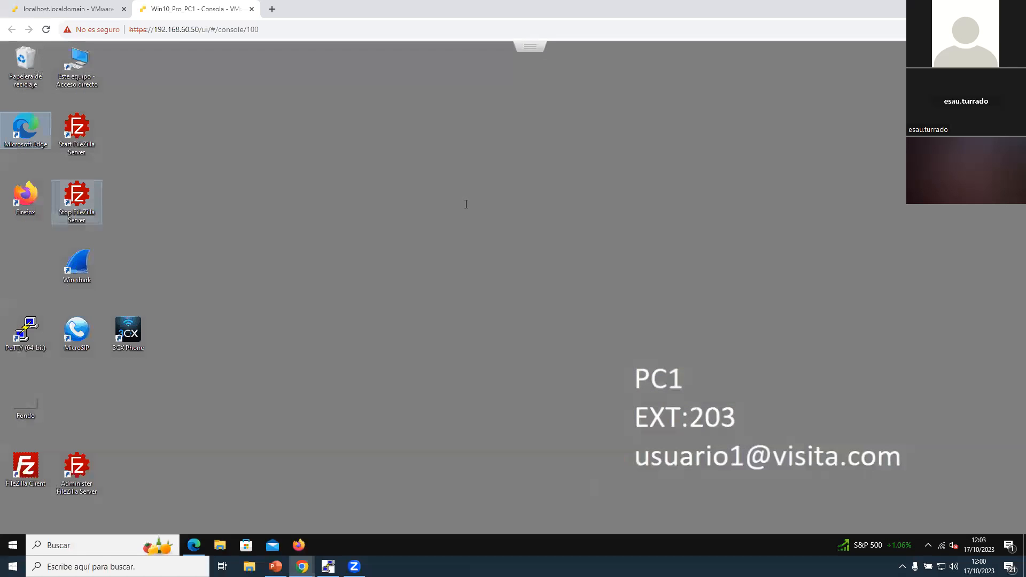
# Step: Open 192.168.150.100:4343 in Microsoft Edge and log in to the virtual controller as admin with the account password
pyautogui.doubleClick(25, 130)
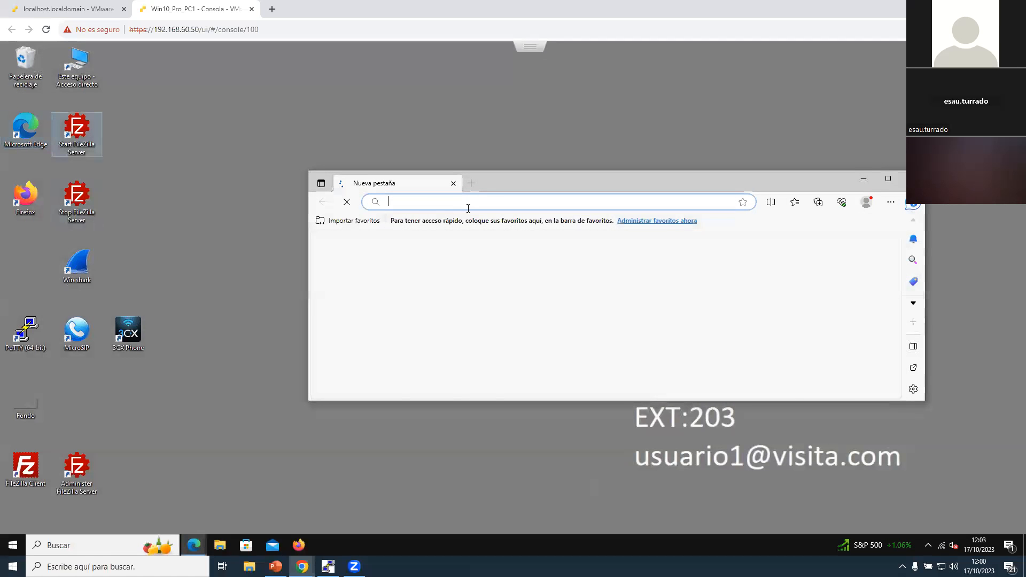
pyautogui.write('192.168.150.100:4343')
pyautogui.press('Return')
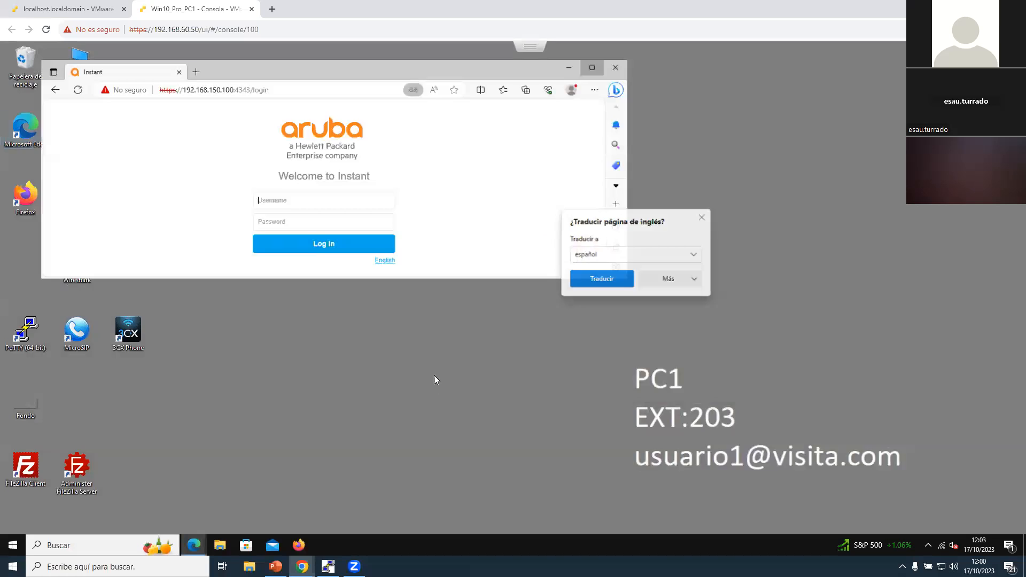
pyautogui.write('admin')
pyautogui.press('Tab')
pyautogui.write('********')
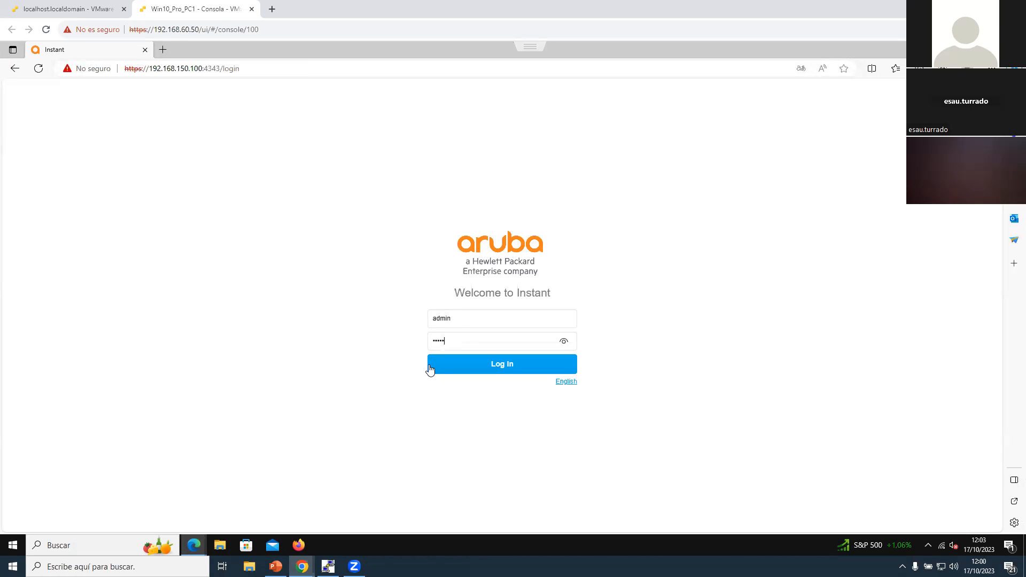
pyautogui.click(429, 367)
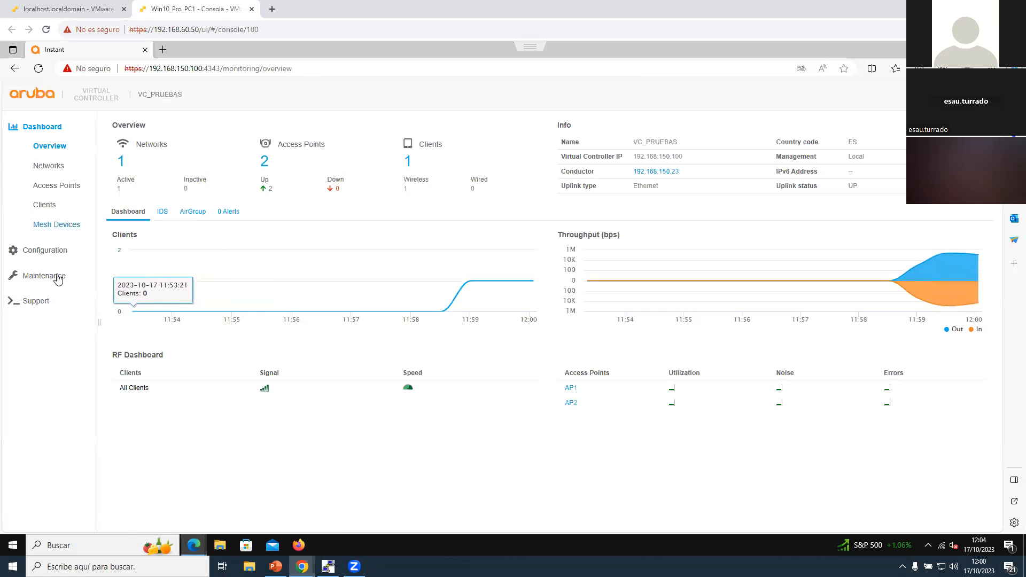
# Step: Start a wireless network named SSID_INVITADOS with Guest as primary usage, keeping network-assigned client IPs and the Default VLAN assignment
pyautogui.click(44, 250)
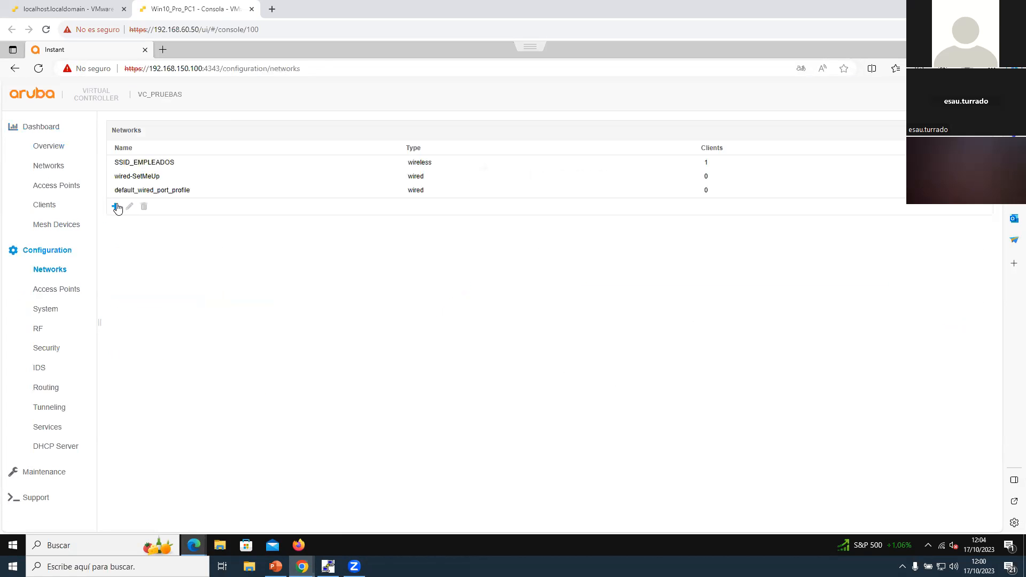
pyautogui.click(118, 206)
pyautogui.write('SS')
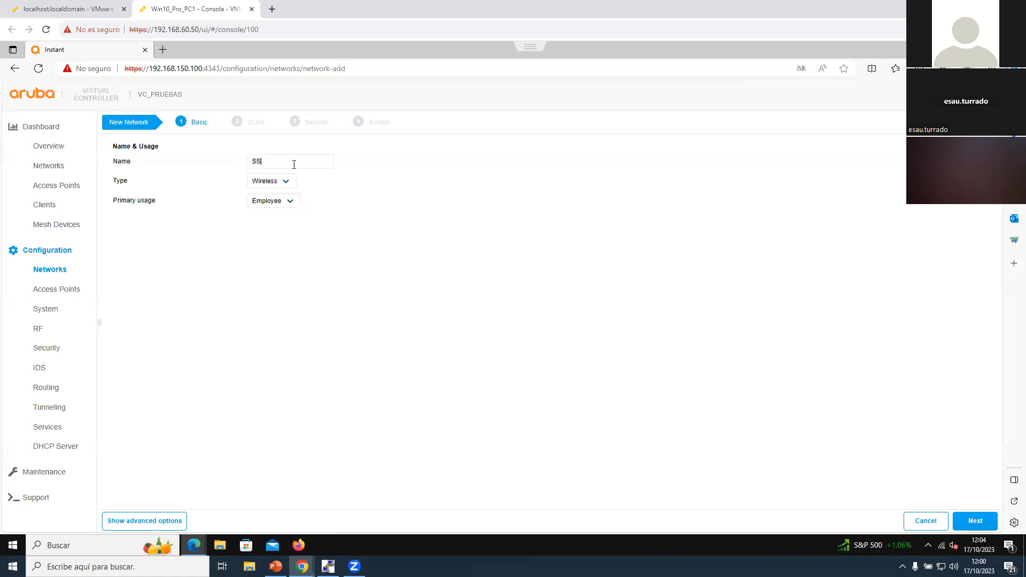
pyautogui.write('ID_INVITADOS')
pyautogui.click(264, 201)
pyautogui.click(273, 230)
pyautogui.click(964, 520)
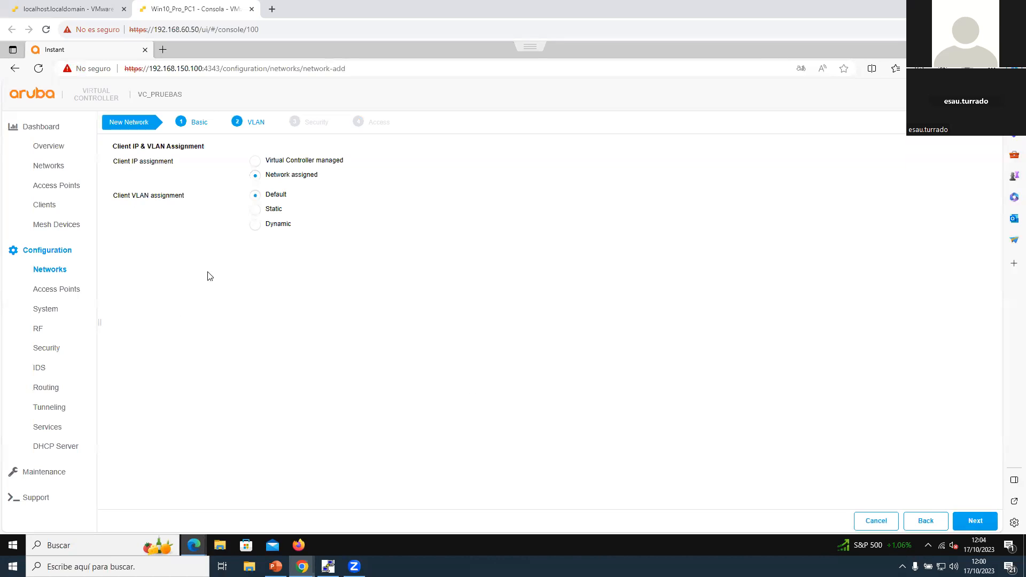
pyautogui.click(975, 520)
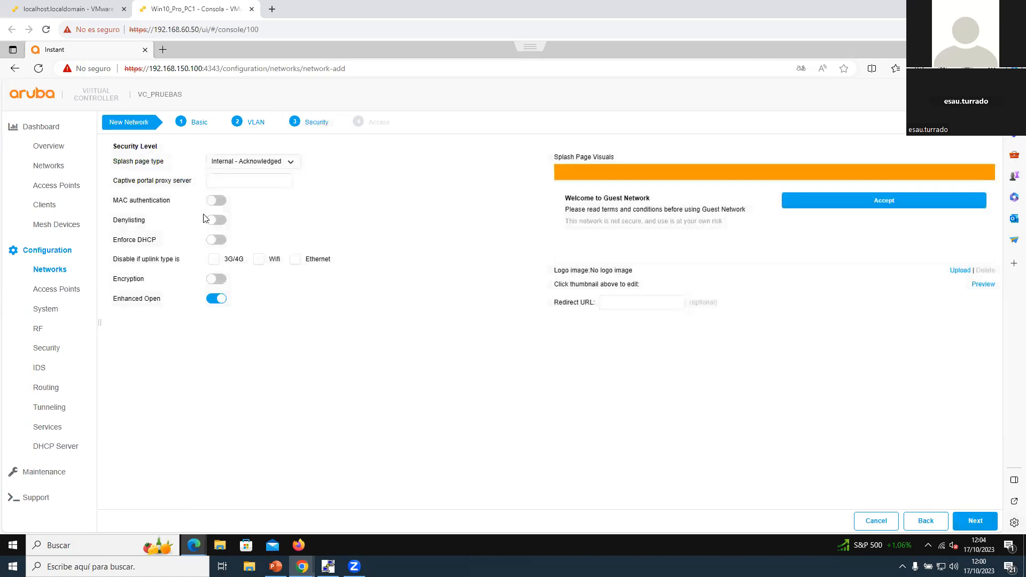
# Step: Set the guest network's splash page type to Internal - Authenticated and view the new authentication server form without adding a server
pyautogui.click(289, 162)
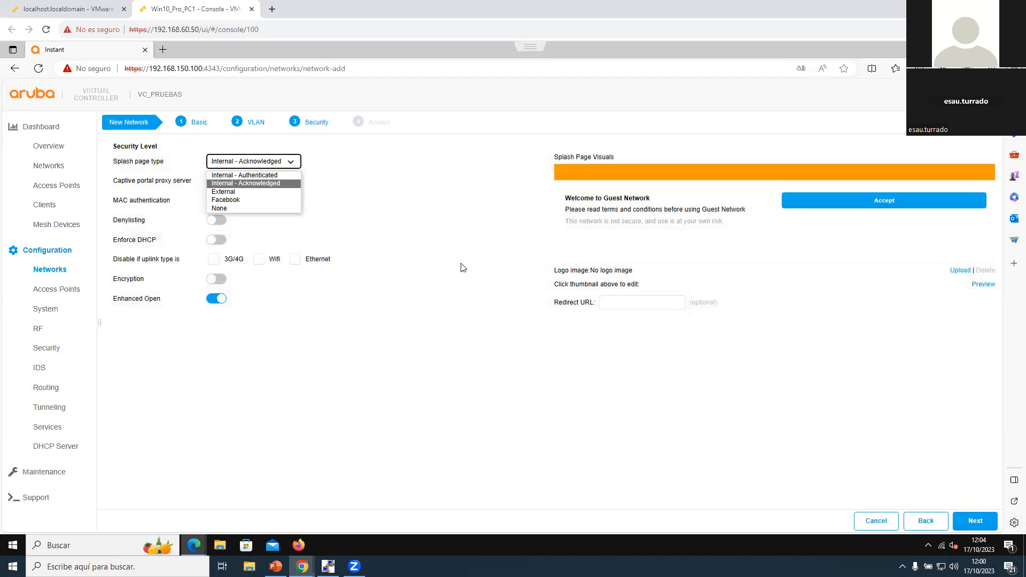
pyautogui.click(275, 175)
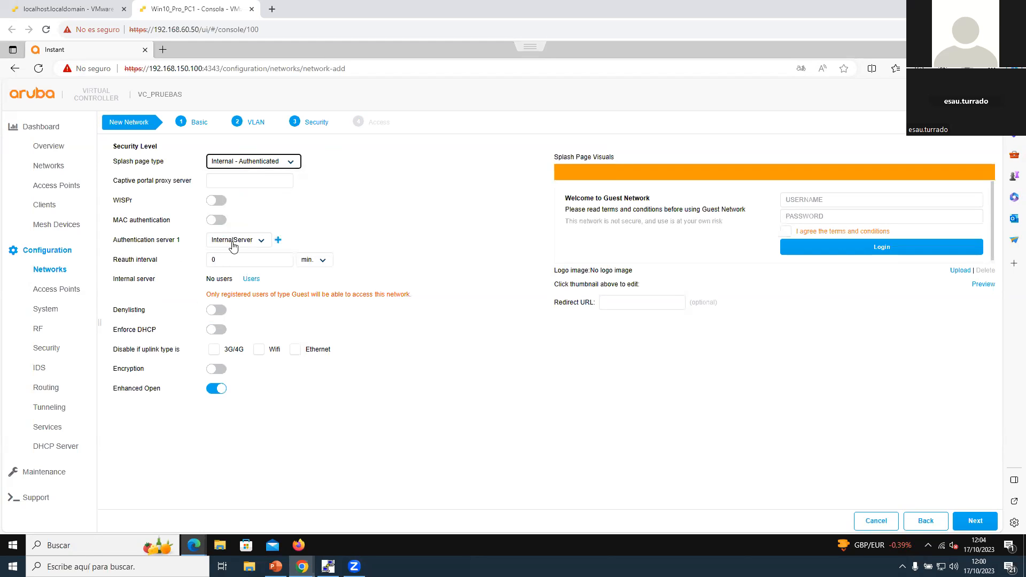
pyautogui.click(279, 241)
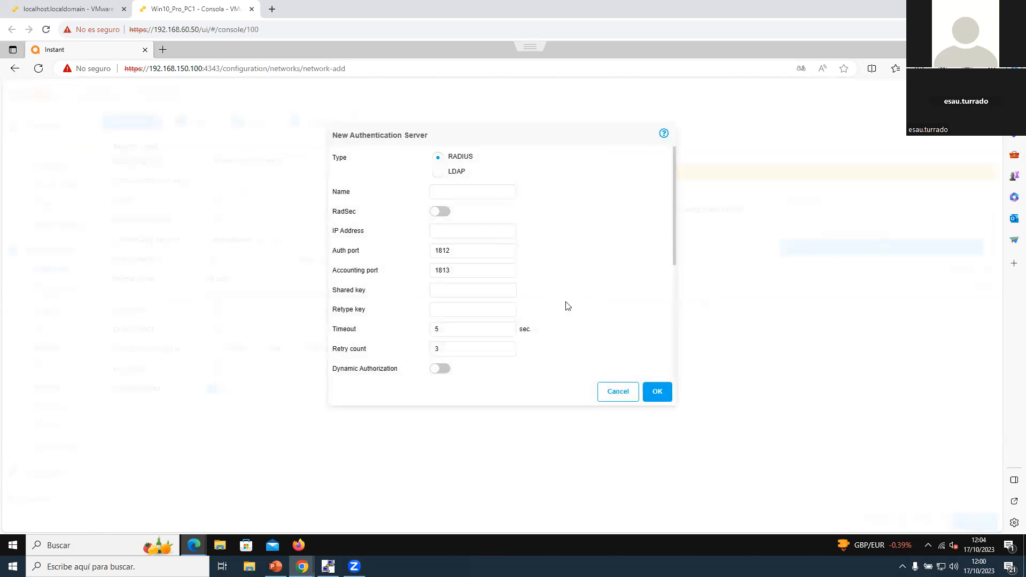
pyautogui.click(613, 392)
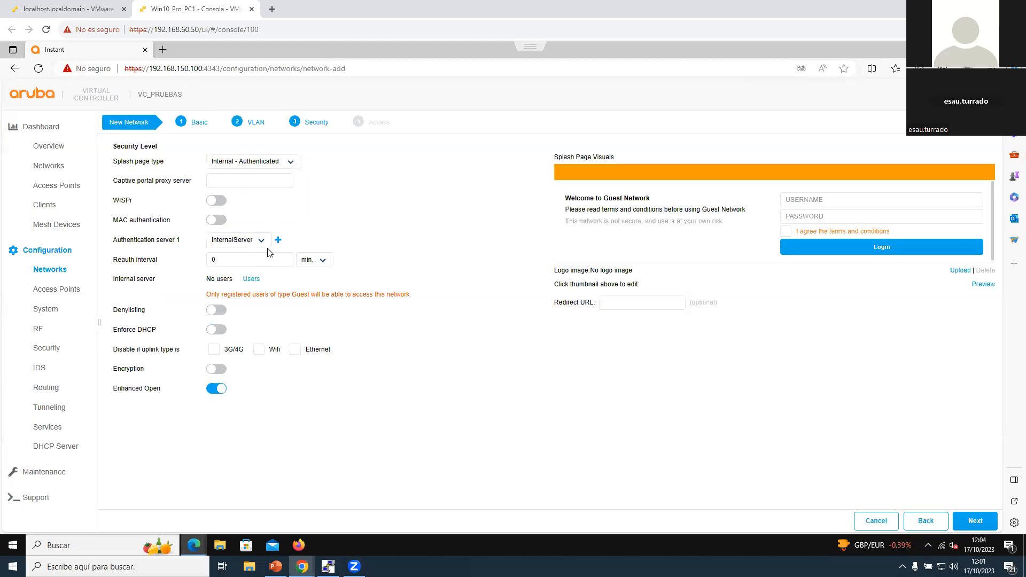
# Step: View the internal server's user list and the form for adding a Guest user without creating one
pyautogui.click(251, 279)
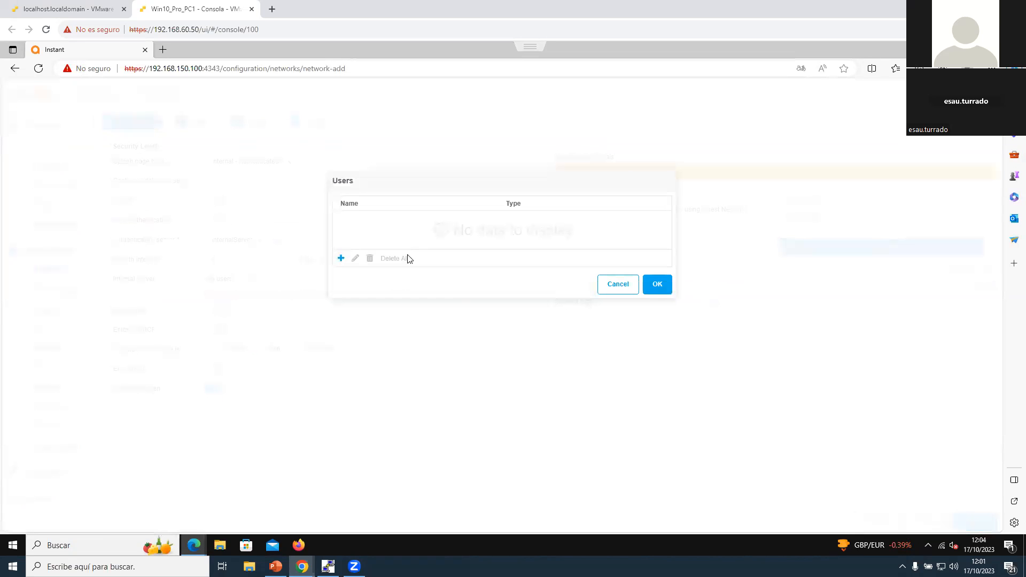
pyautogui.click(341, 259)
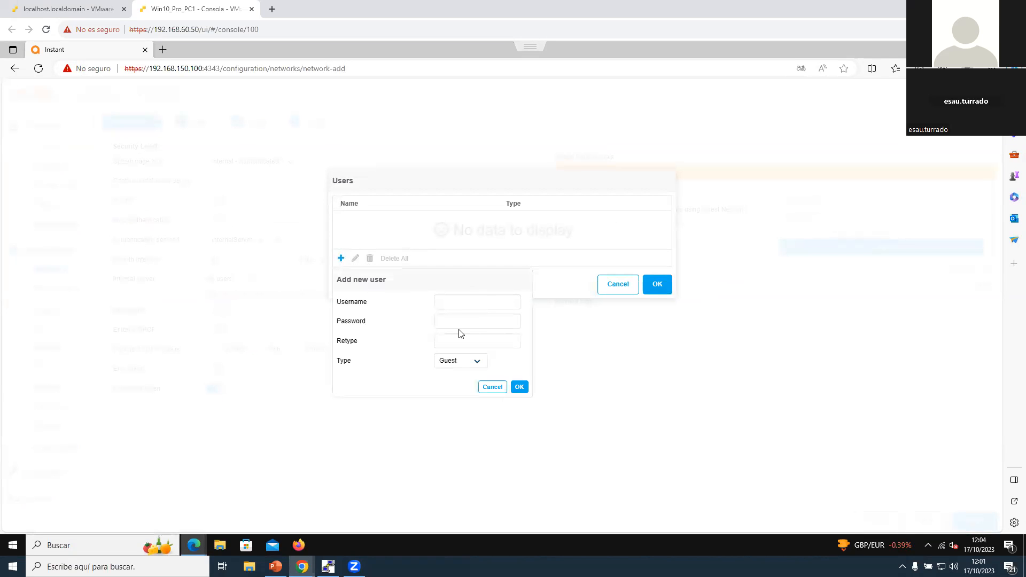
pyautogui.click(492, 387)
pyautogui.click(623, 286)
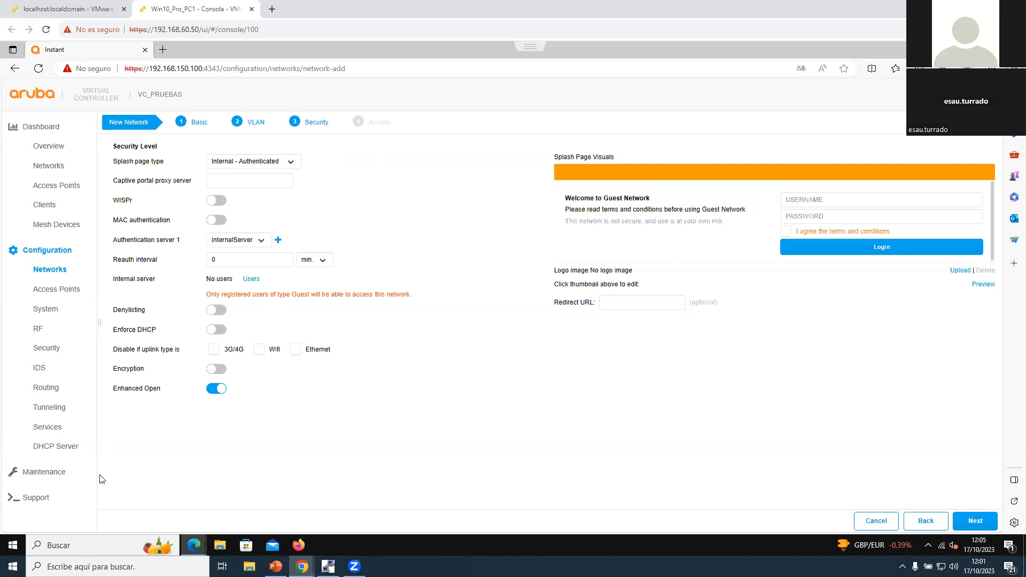
# Step: Open the firmware maintenance page and review the manual upgrade URL fields for the Gemini and Ursa access point families
pyautogui.click(66, 470)
pyautogui.scroll(-1, 62, 481)
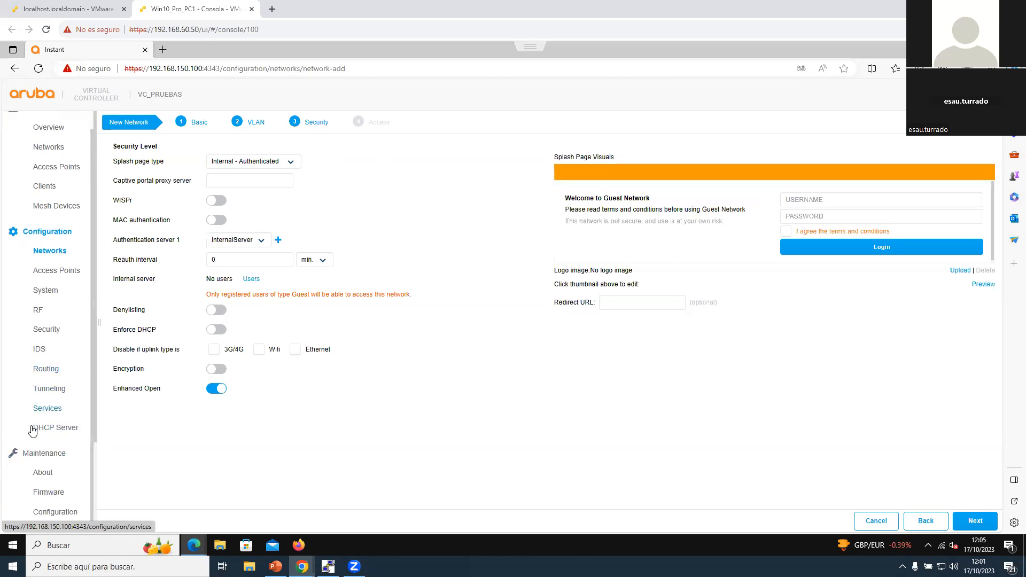
pyautogui.click(60, 489)
pyautogui.click(614, 211)
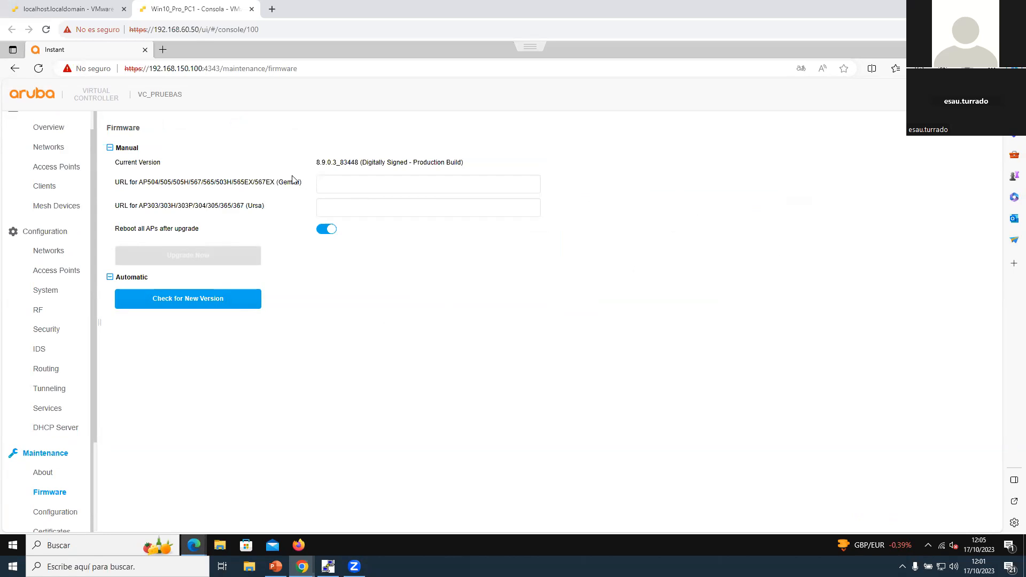
pyautogui.moveTo(279, 184); pyautogui.dragTo(320, 185)
pyautogui.moveTo(244, 211); pyautogui.dragTo(193, 208)
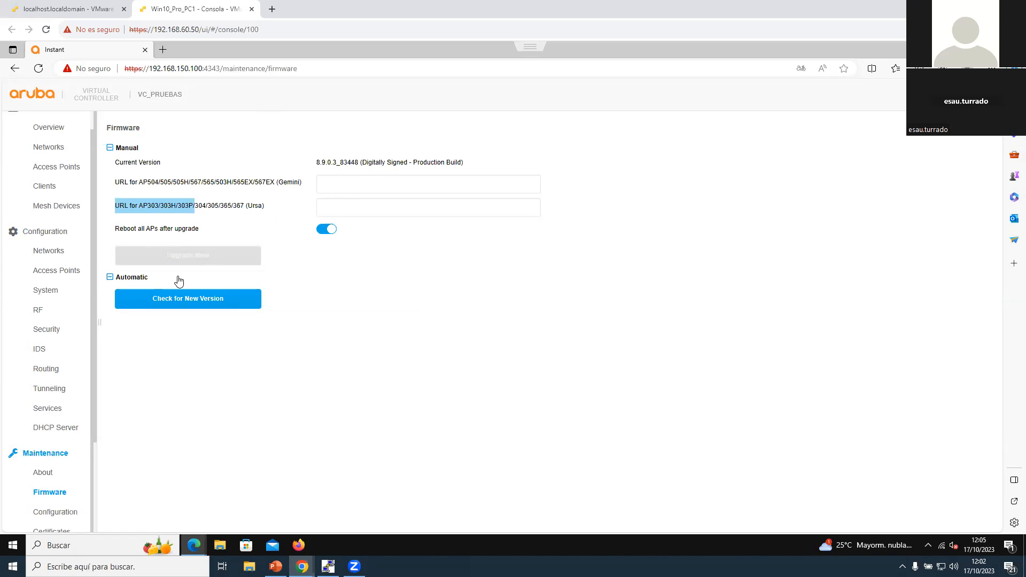
# Step: Check for a new firmware version automatically and start the upgrade to 8.11.2.0-8.11.2.0_87947
pyautogui.click(178, 298)
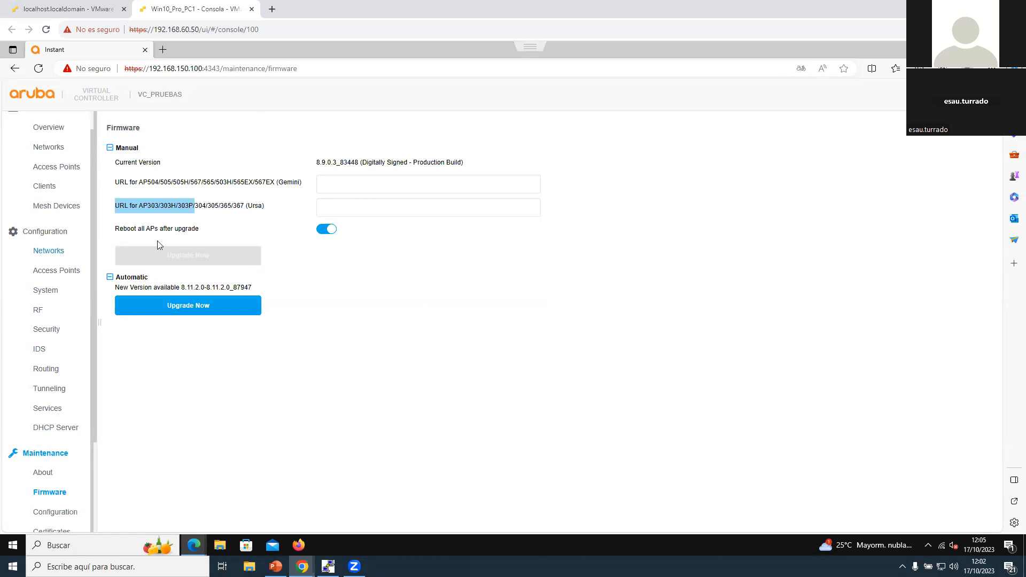
pyautogui.click(192, 308)
pyautogui.click(657, 233)
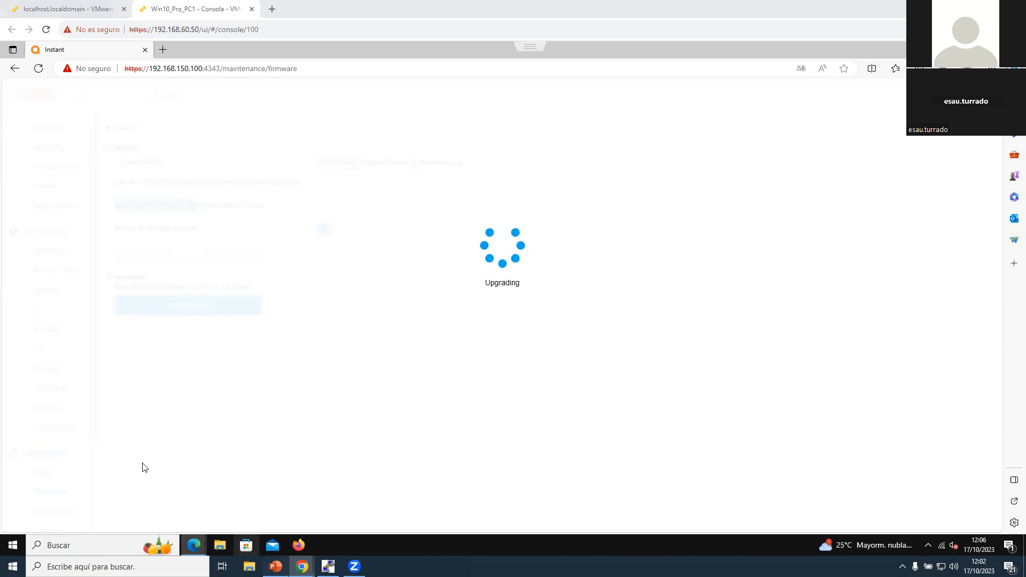
# Step: Switch to the PowerPoint presentation and start the slide show from the closing "Gracias!!" slide 17
pyautogui.hotkey('alt', 'Tab')
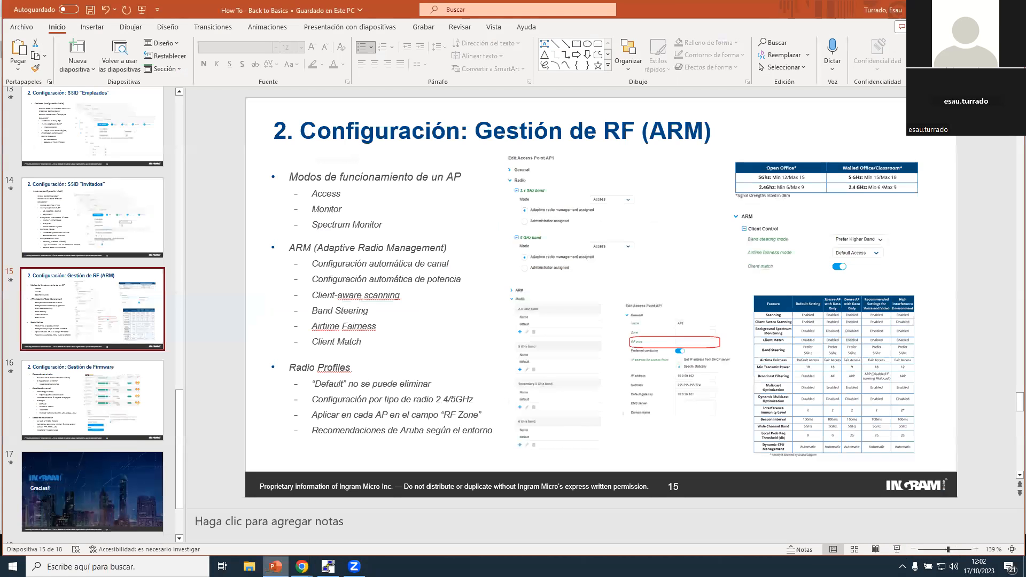
pyautogui.click(92, 491)
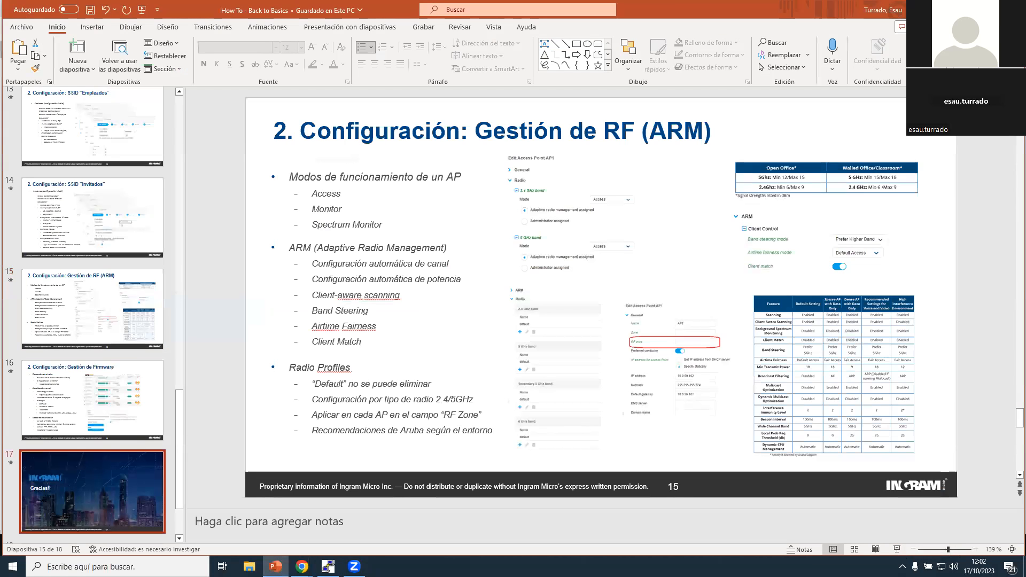
pyautogui.hotkey('shift', 'F5')
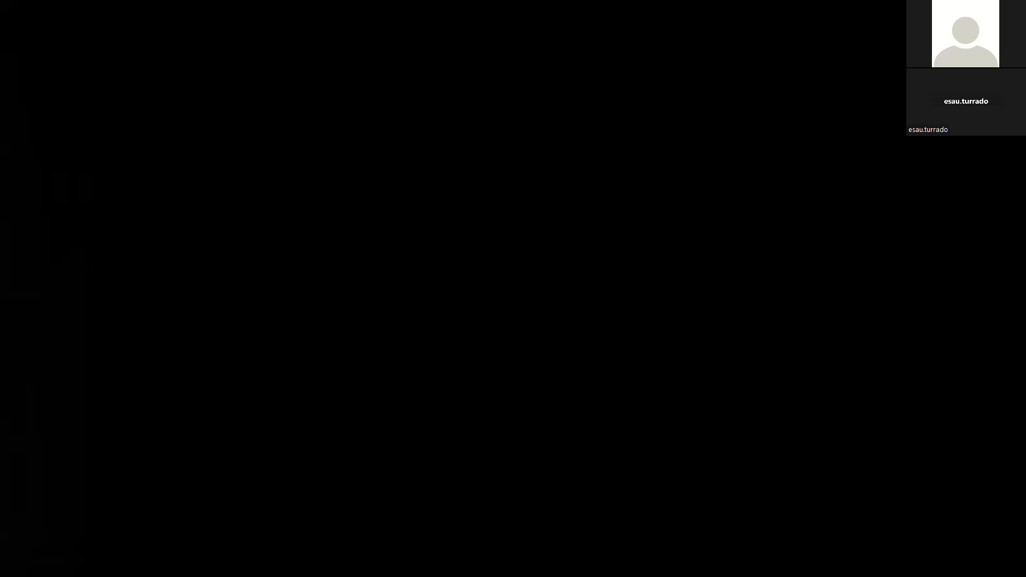